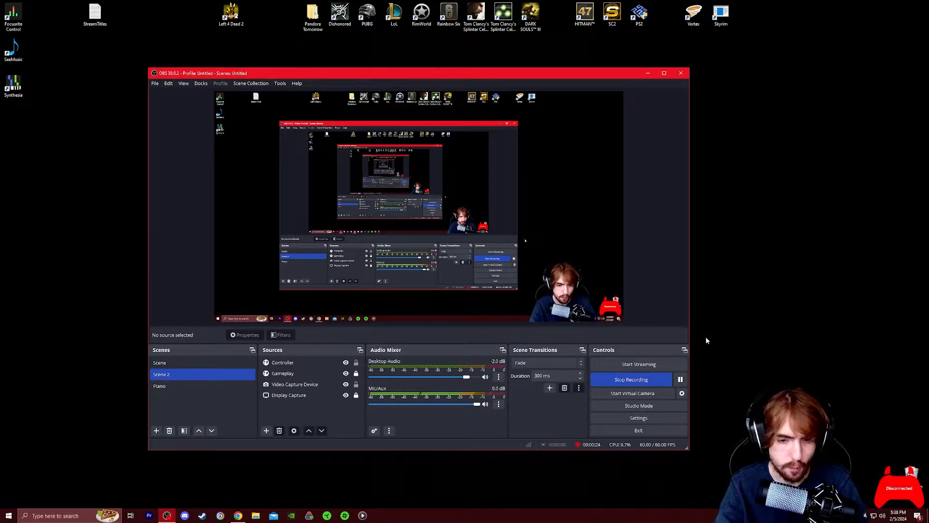
- Minimize the OBS window, switch to Chrome and open a new blank browser tab
left_click(648, 73)
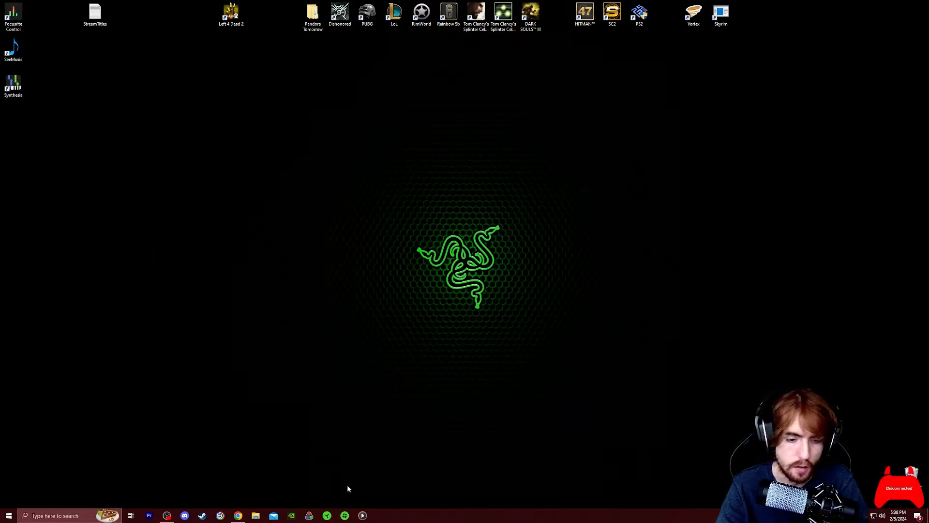
left_click(238, 516)
key("ctrl+t")
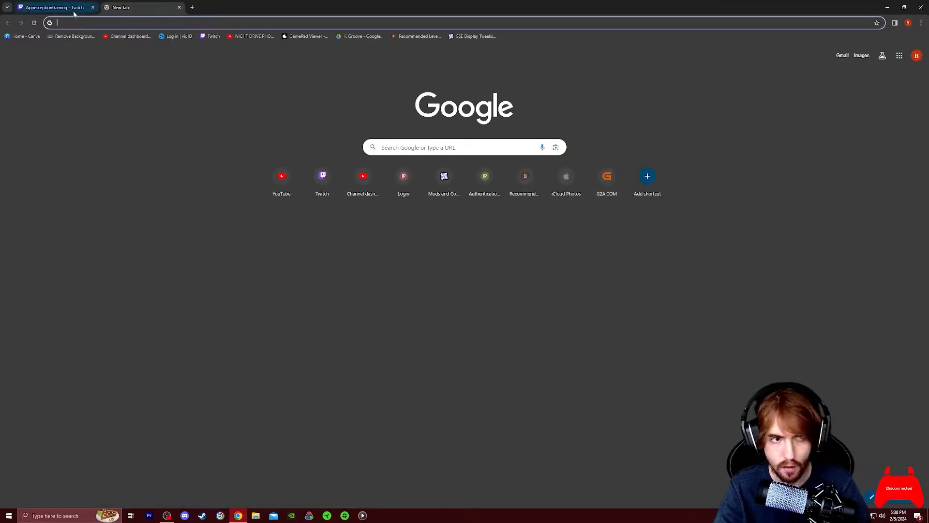
left_click(61, 13)
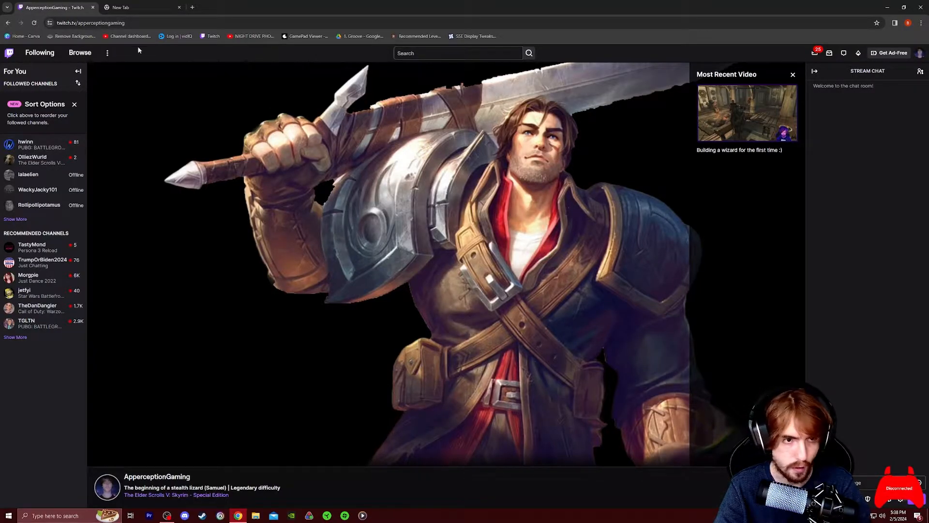
left_click(137, 10)
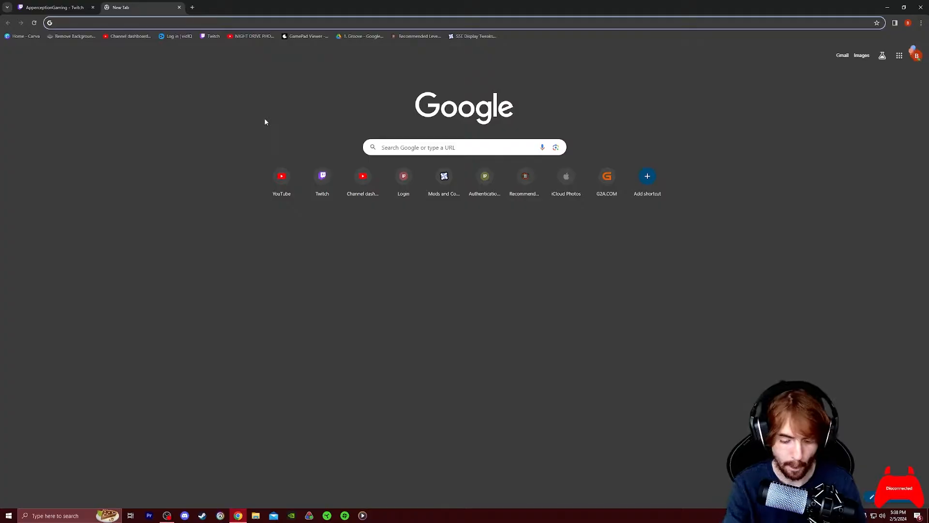
type("s")
key("BackSpace")
key("BackSpace")
type("ca")
key("BackSpace")
key("BackSpace")
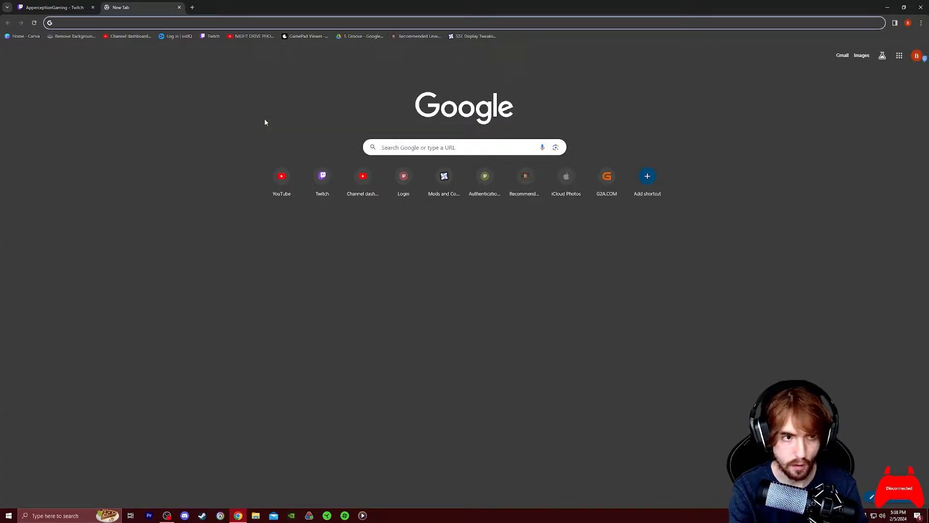
type("ss")
key("BackSpace")
key("BackSpace")
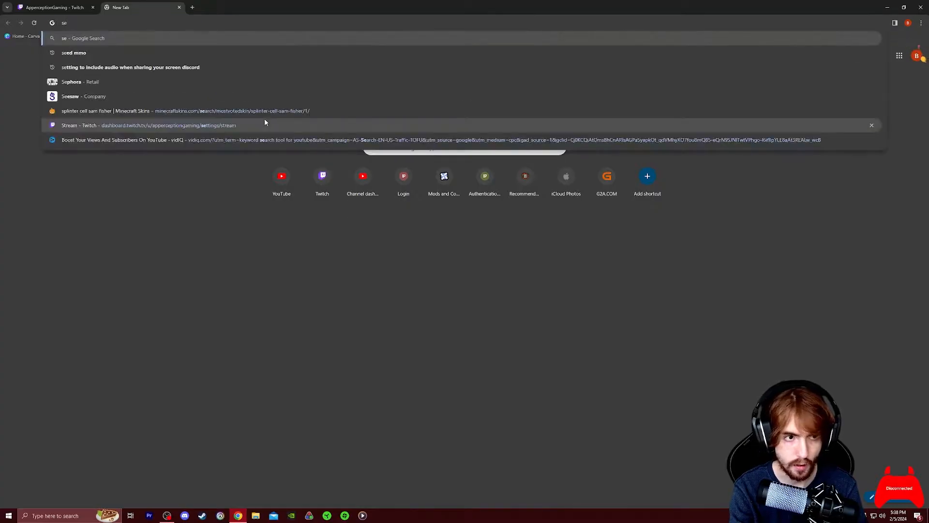
- Search the web for SSE Display Tweaks and open the mod's Nexus Mods page for Skyrim Special Edition
type("sse display twe")
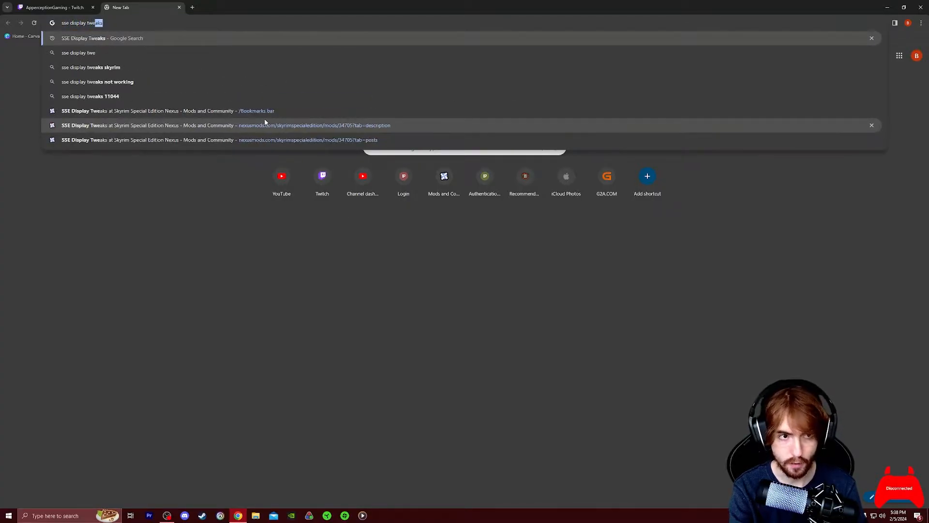
key("Return")
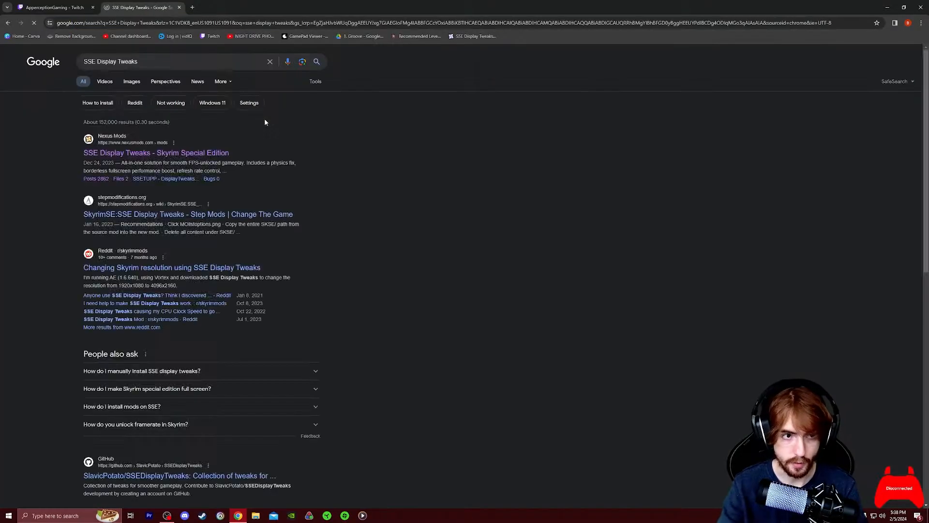
left_click(170, 153)
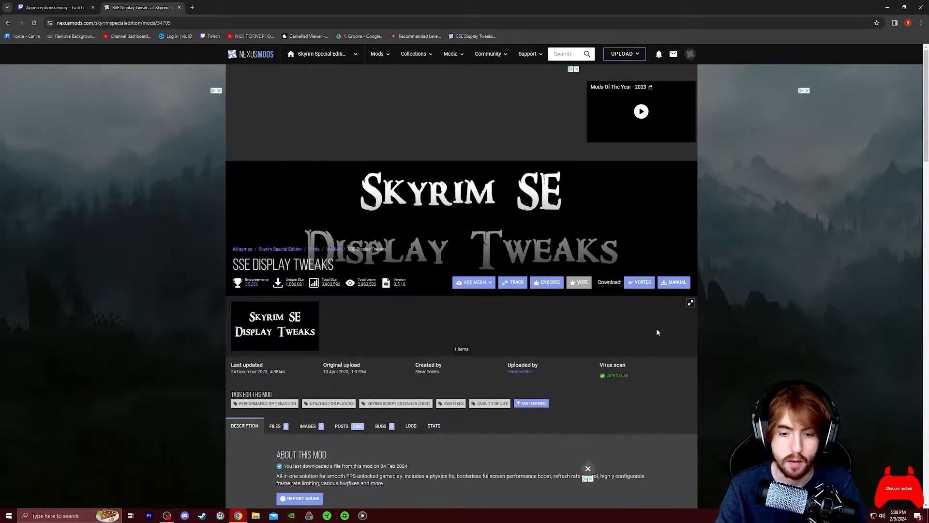
- Look over the SSE Display Tweaks mod page and open its list of downloadable files
scroll(627, 305, "down", 4)
scroll(632, 290, "up", 4)
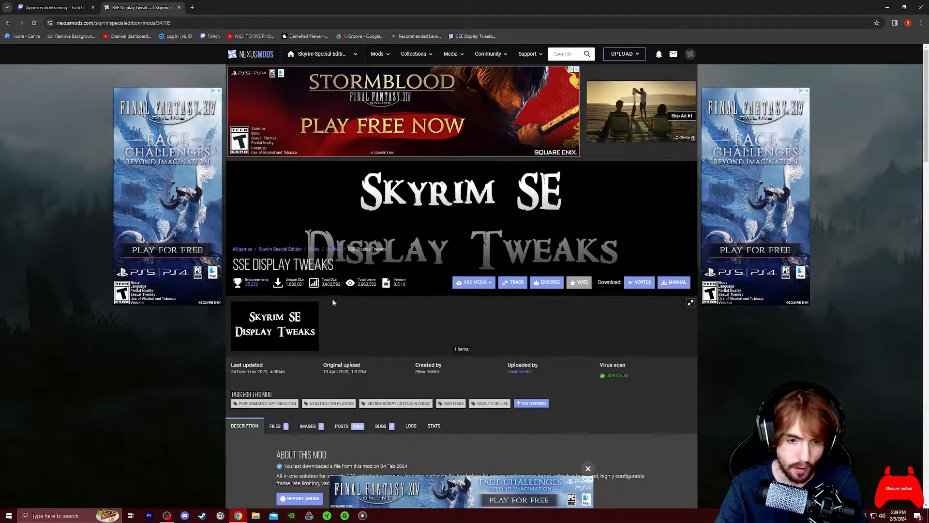
scroll(436, 322, "down", 5)
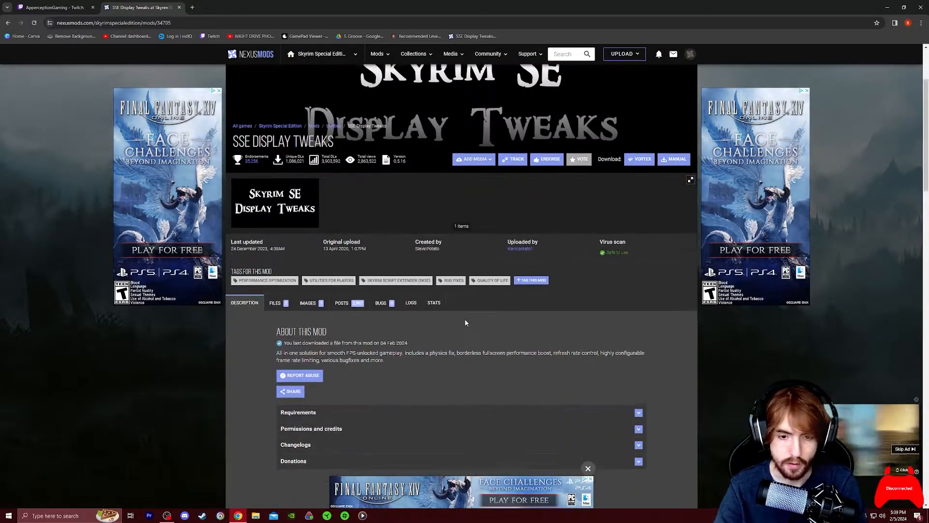
scroll(464, 318, "up", 4)
scroll(467, 323, "up", 2)
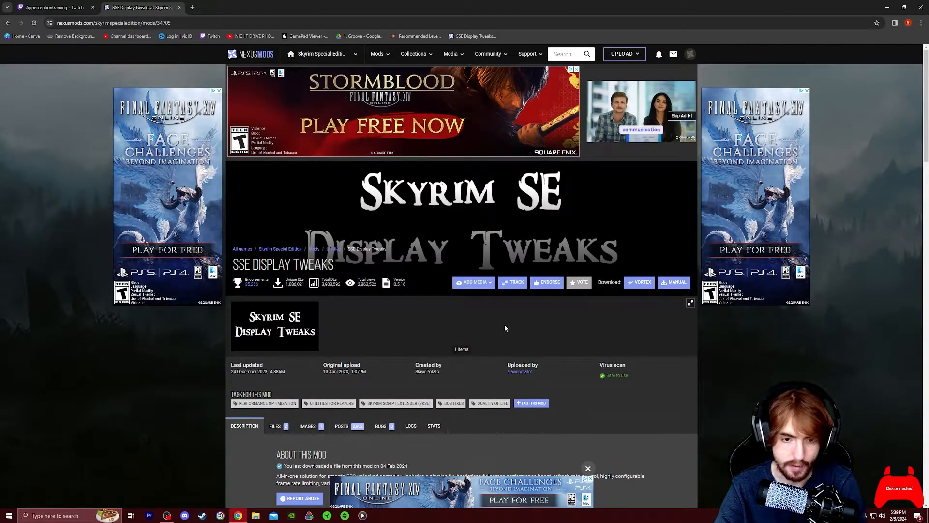
scroll(505, 327, "down", 4)
scroll(505, 327, "down", 2)
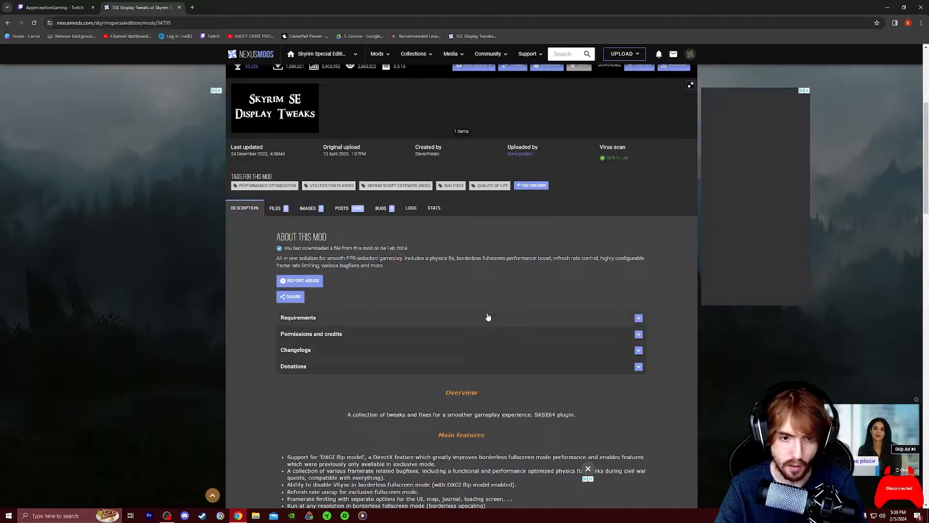
left_click(274, 211)
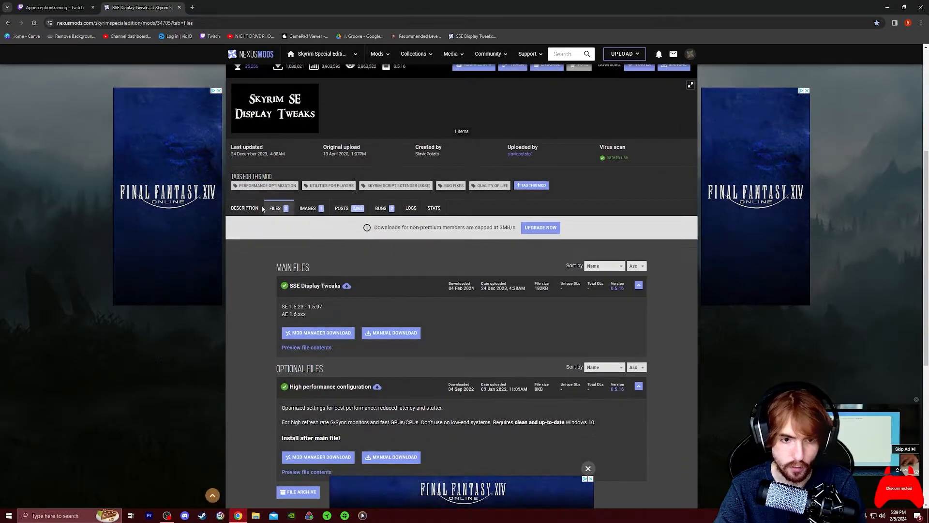
left_click(253, 208)
left_click(273, 208)
- Request the mod manager download of the main SSE Display Tweaks file and open the required SKSE page
scroll(313, 184, "up", 2)
scroll(312, 185, "down", 3)
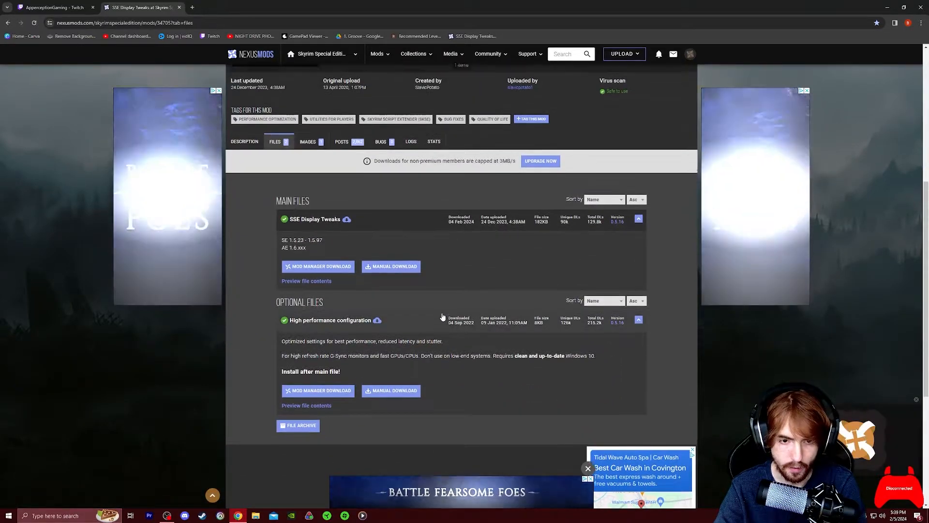
scroll(308, 339, "up", 1)
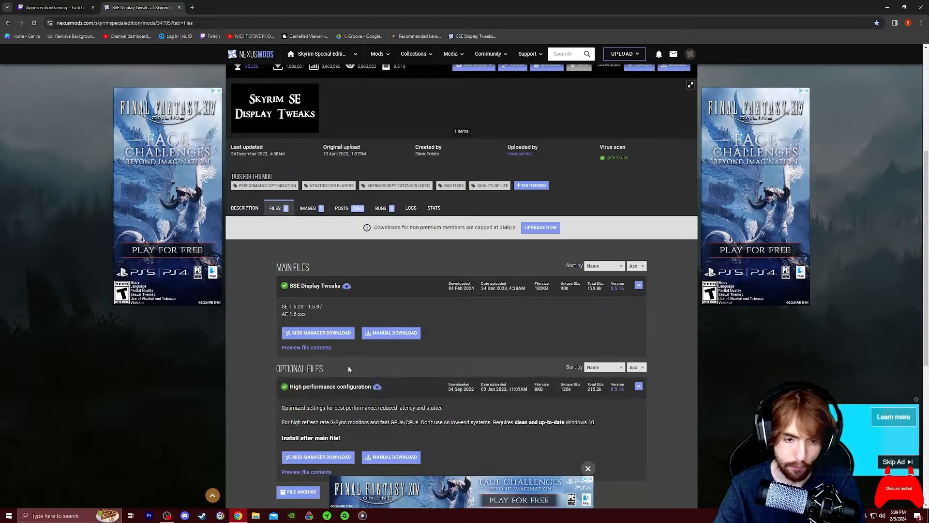
left_click(333, 335)
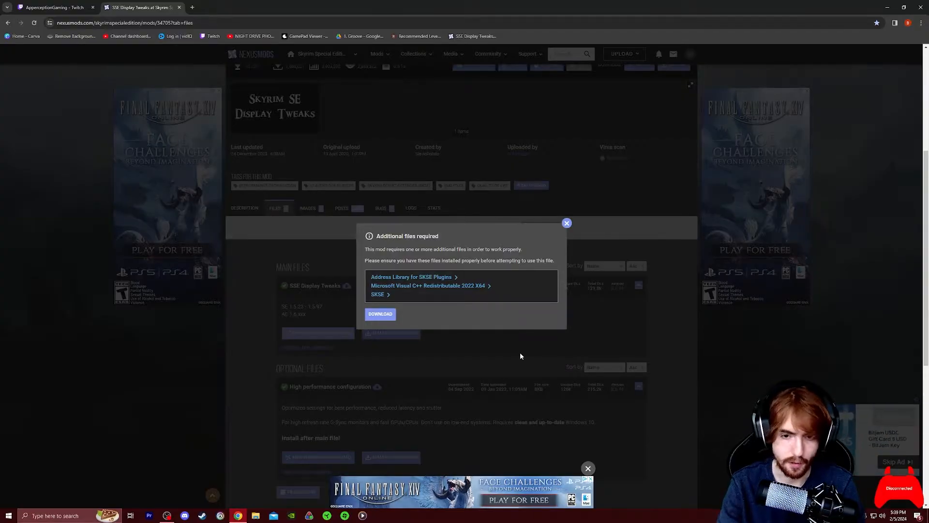
left_click(377, 295)
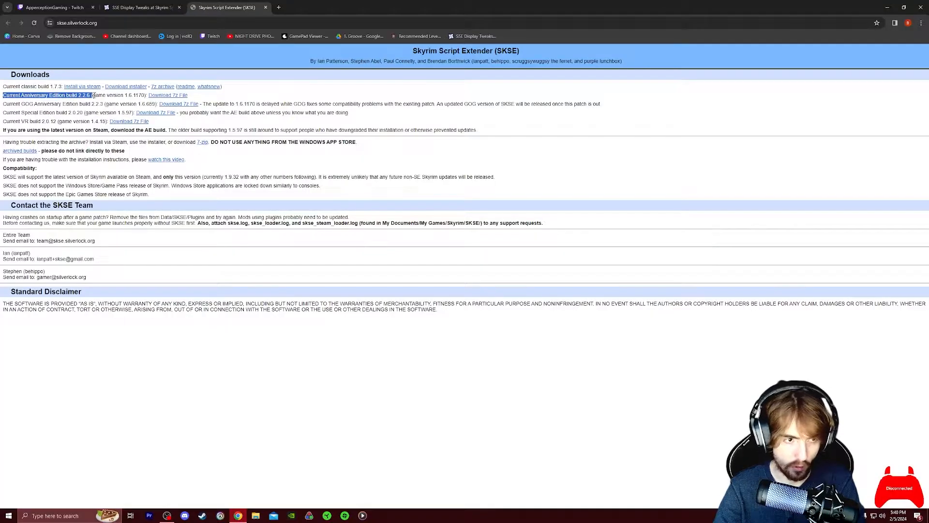
- Compare the Special Edition 2.0.20 and Anniversary Edition 2.2.6 entries in the SKSE downloads list
left_click(18, 113)
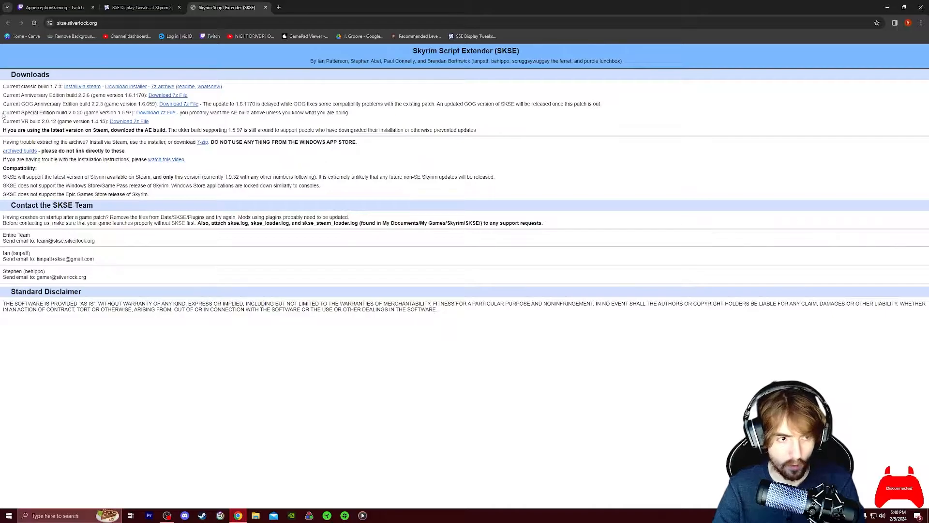
left_click_drag(6, 112, 309, 115)
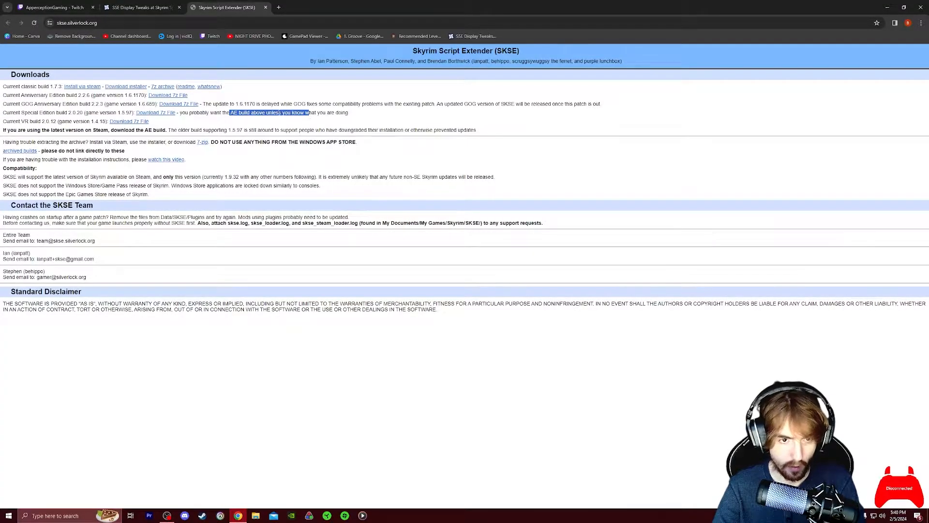
left_click(11, 96)
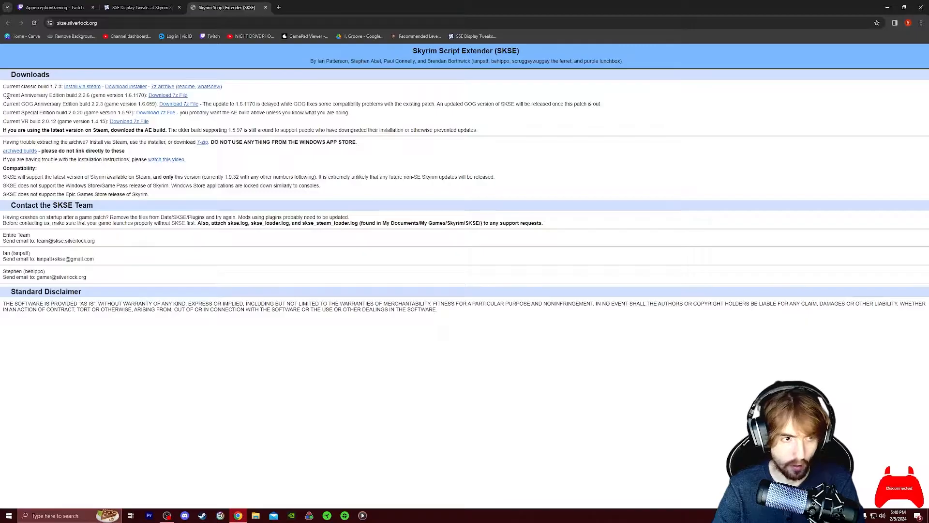
left_click_drag(10, 95, 188, 96)
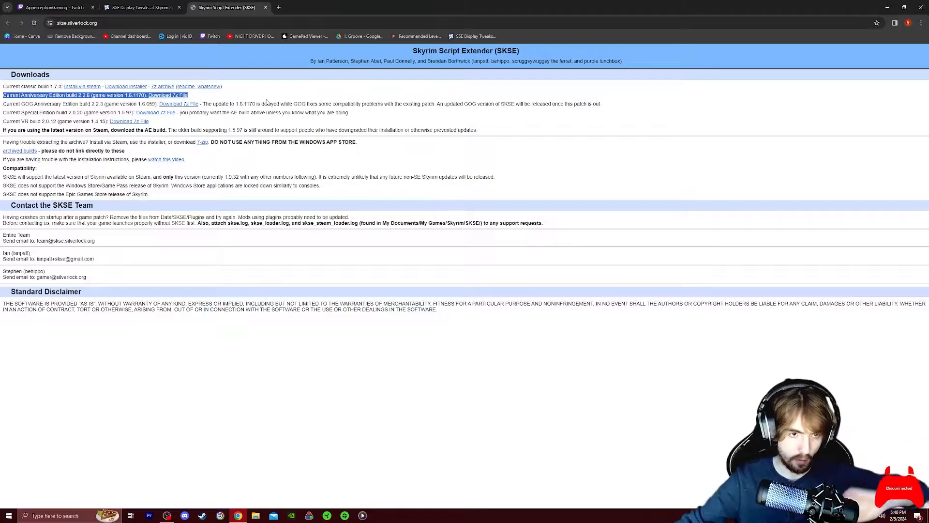
left_click(244, 96)
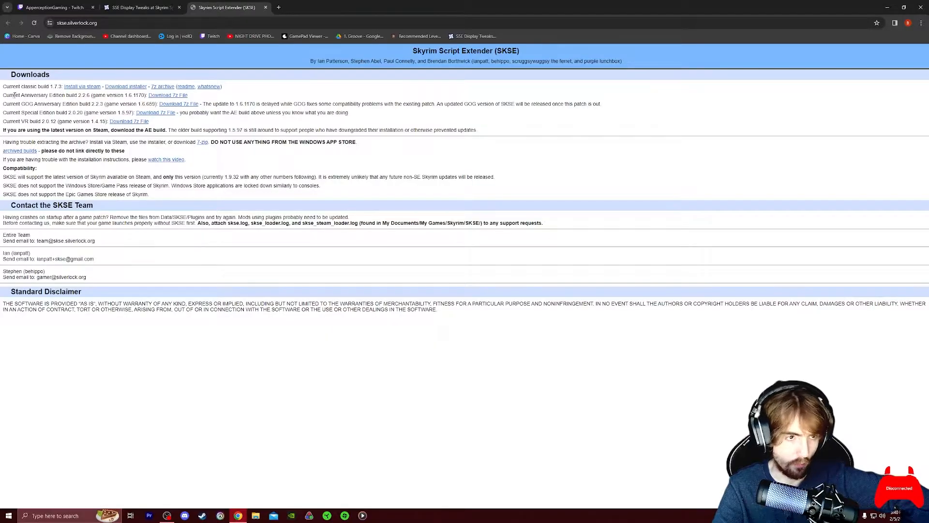
- Download the SKSE Anniversary Edition build 2.2.6 7z archive and show the downloaded file in its folder
left_click_drag(10, 96, 179, 97)
left_click(156, 112)
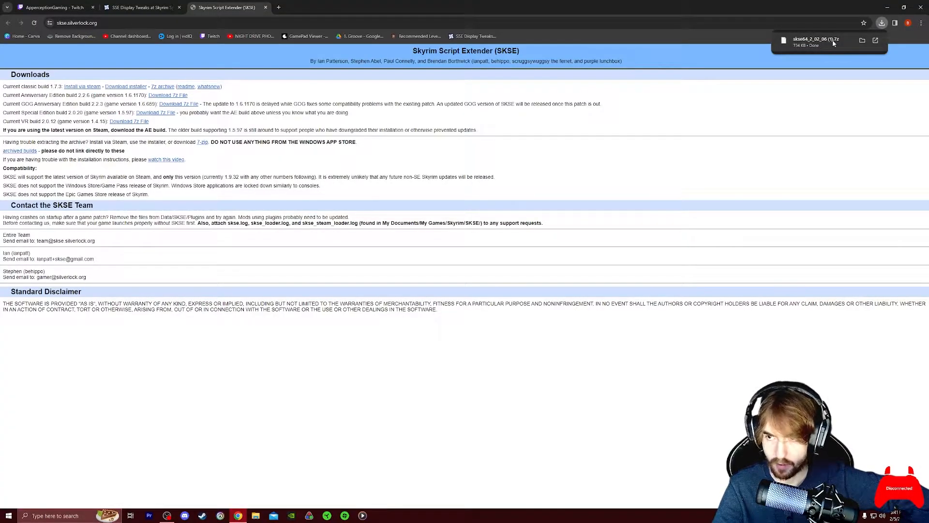
left_click(863, 41)
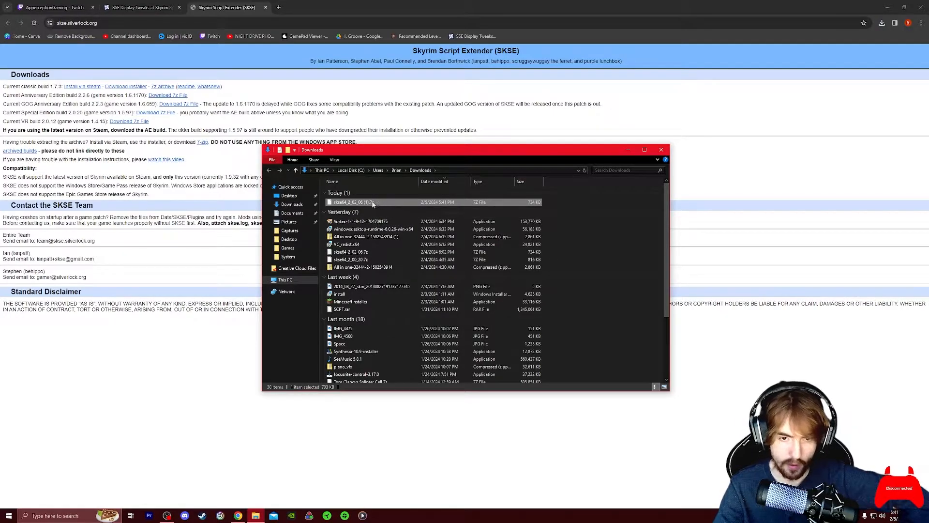
right_click(367, 204)
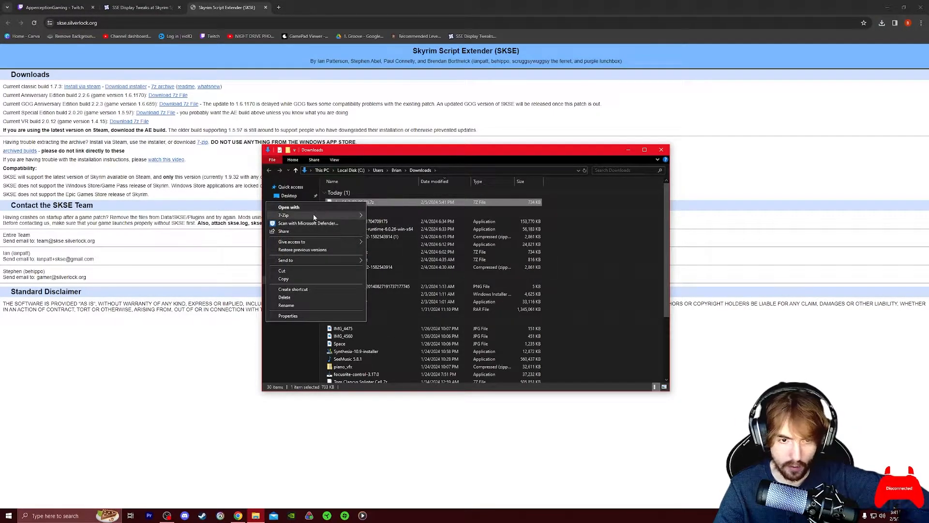
mouse_move(313, 218)
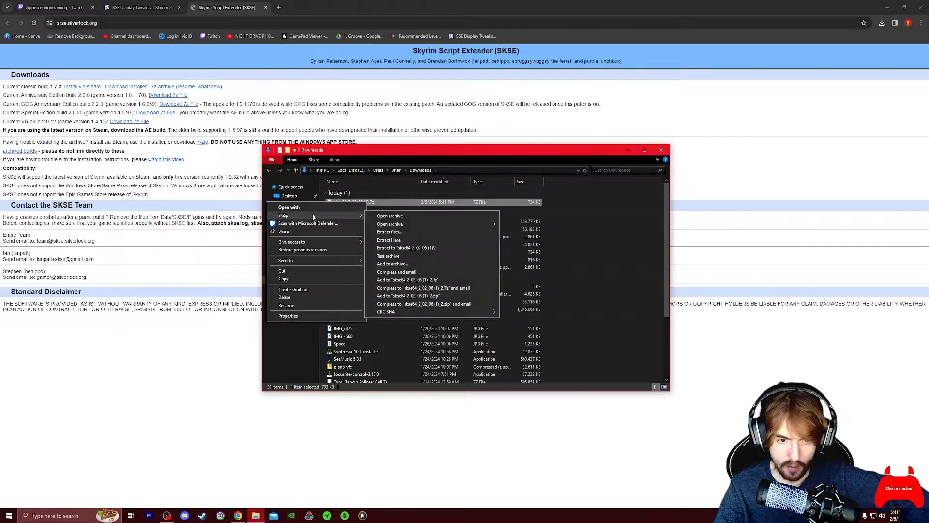
left_click(396, 241)
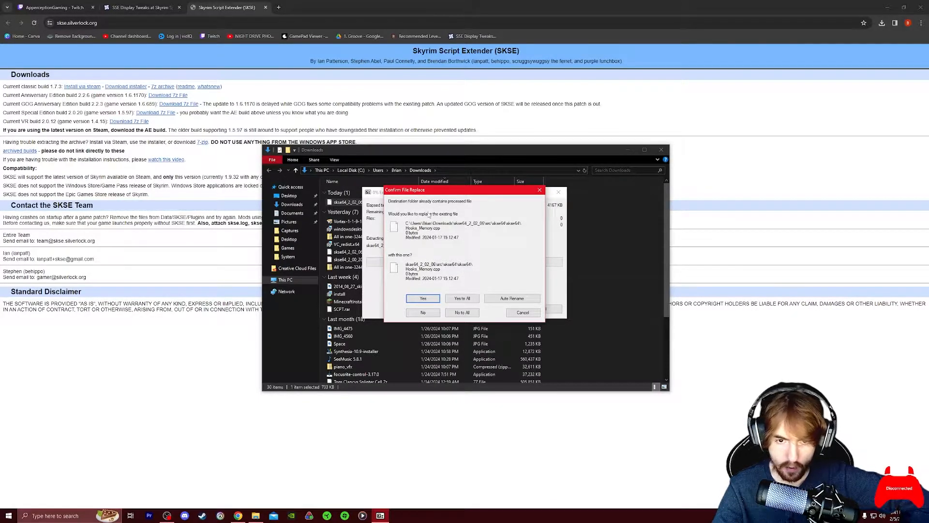
left_click(523, 313)
- Delete everything in the Downloads folder except today's skse64_2_02_06 (1).7z archive
left_click_drag(565, 219, 446, 387)
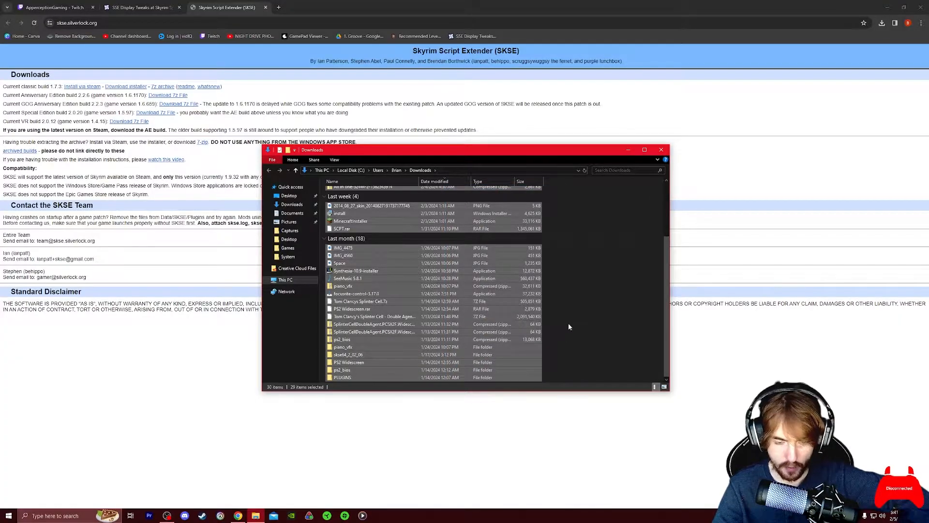
scroll(568, 327, "up", 3)
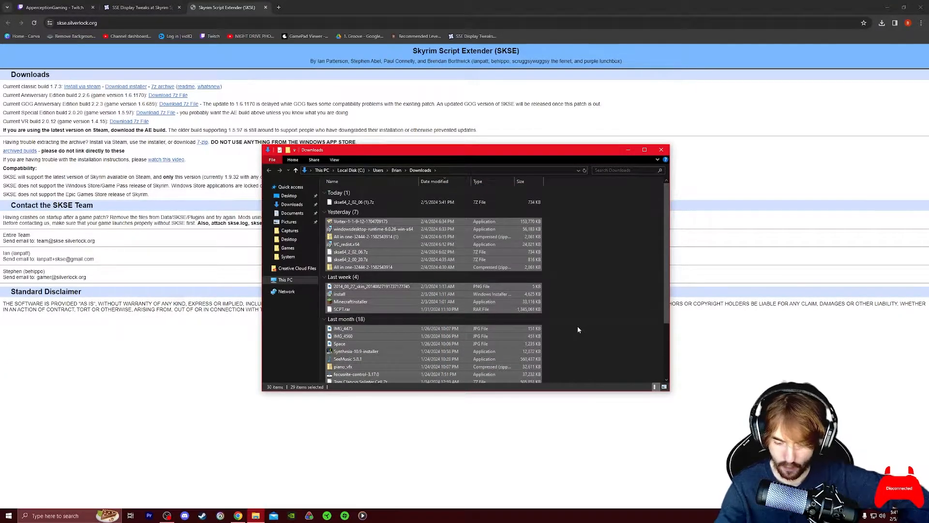
key("Delete")
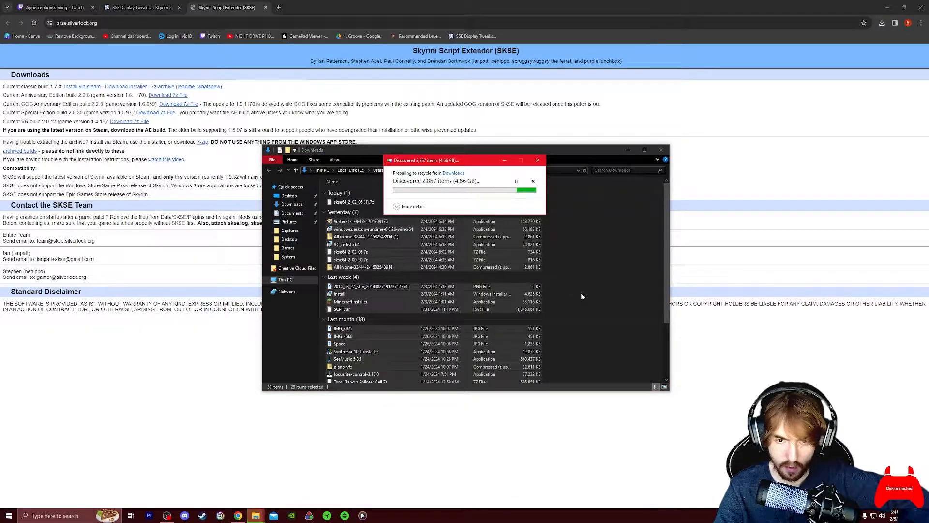
scroll(582, 298, "down", 2)
scroll(582, 299, "up", 2)
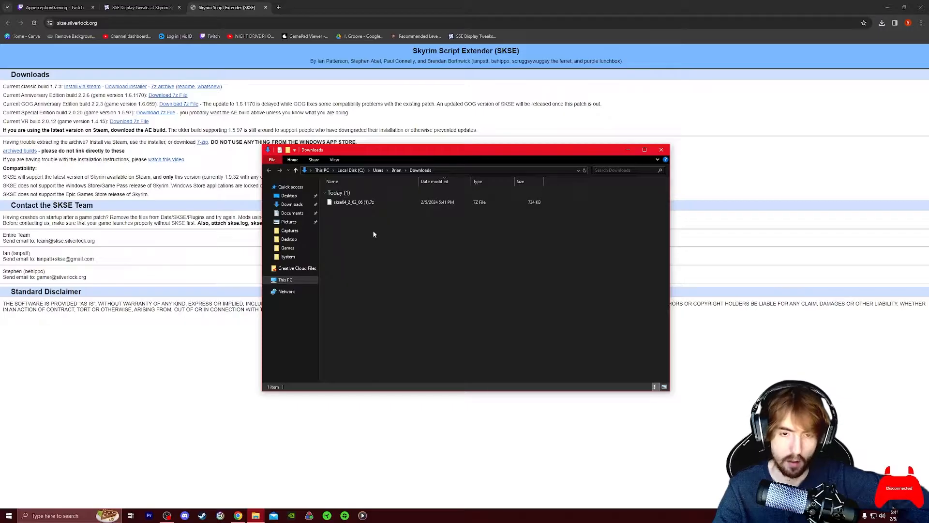
- Extract skse64_2_02_06 (1).7z with 7-Zip directly into the Downloads folder
right_click(364, 202)
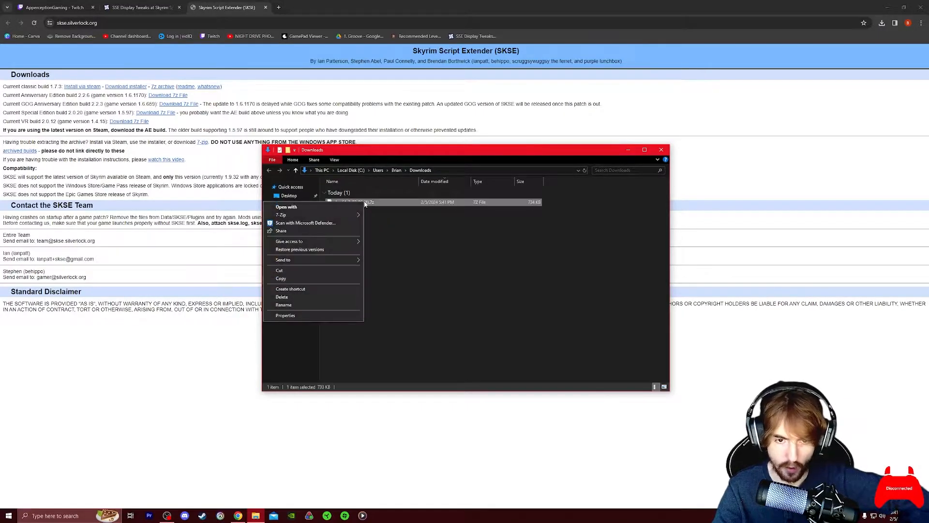
mouse_move(302, 216)
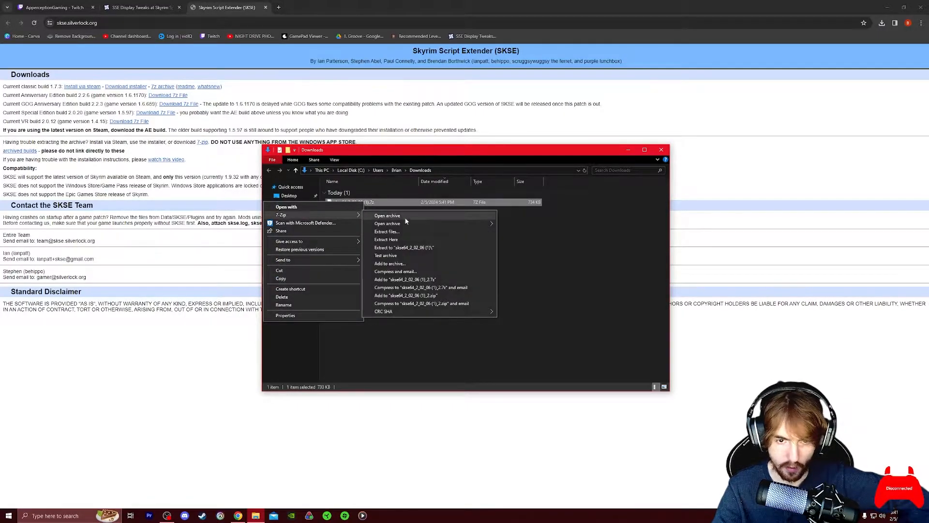
left_click(398, 240)
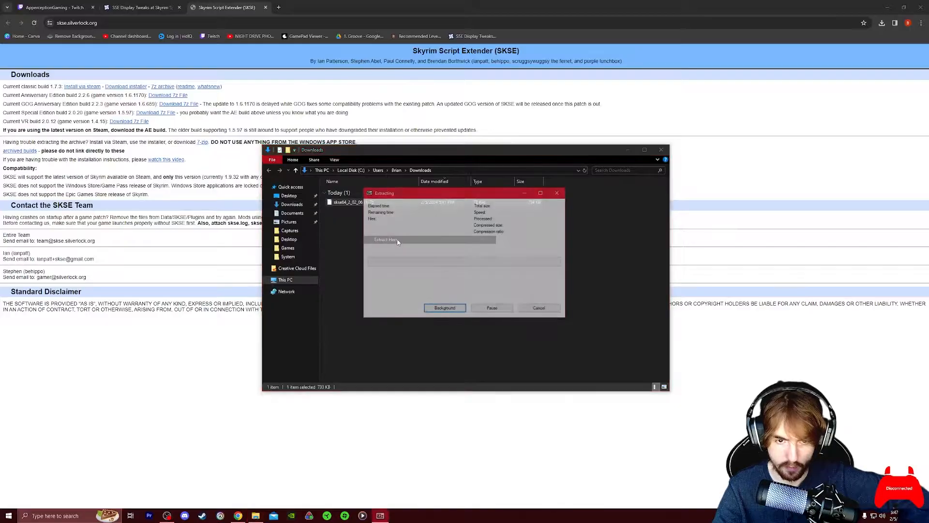
- Look through the contents of the extracted skse64_2_02_06 folder and return to Downloads
left_click(388, 261)
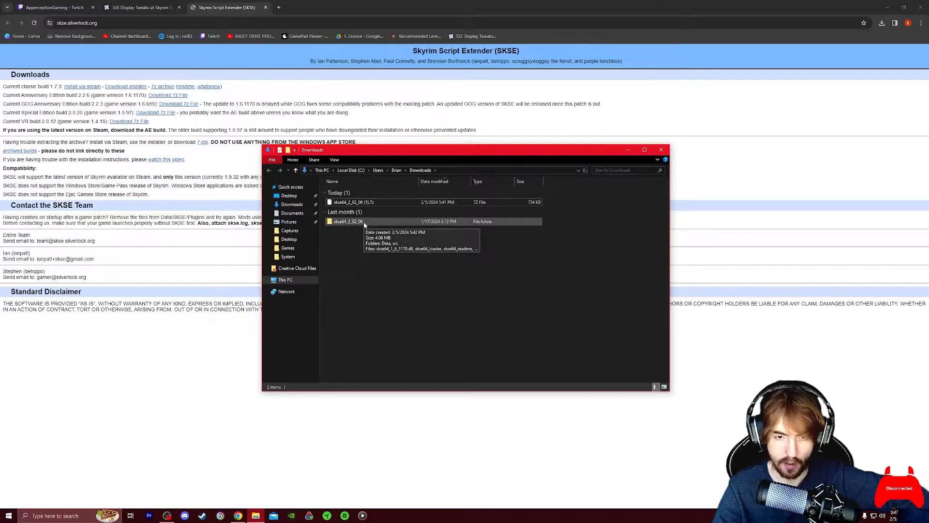
double_click(364, 223)
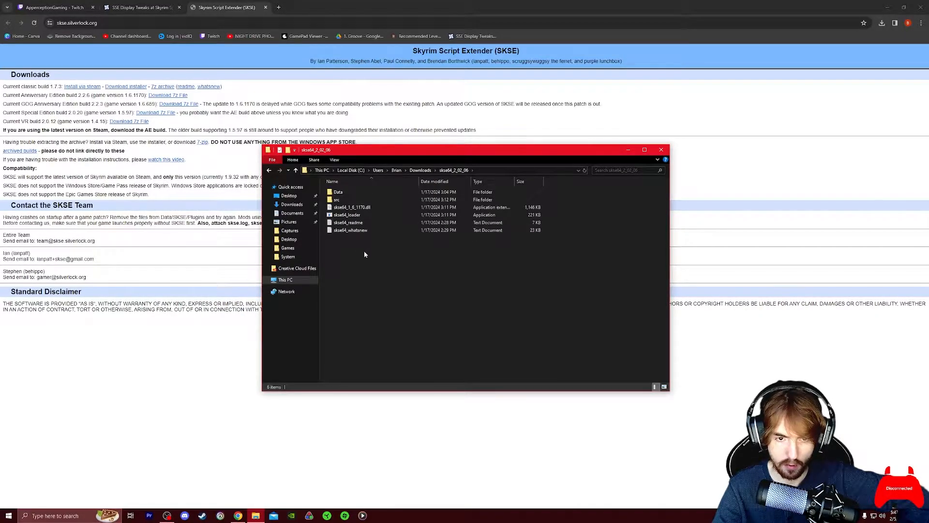
left_click(424, 171)
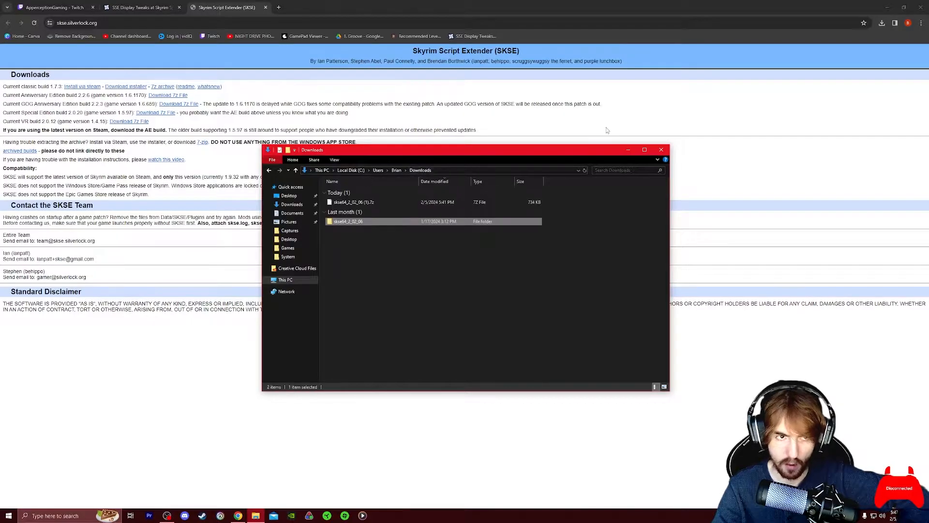
- Minimize the browser, open a second File Explorer window and move it aside from the Downloads window
left_click(887, 7)
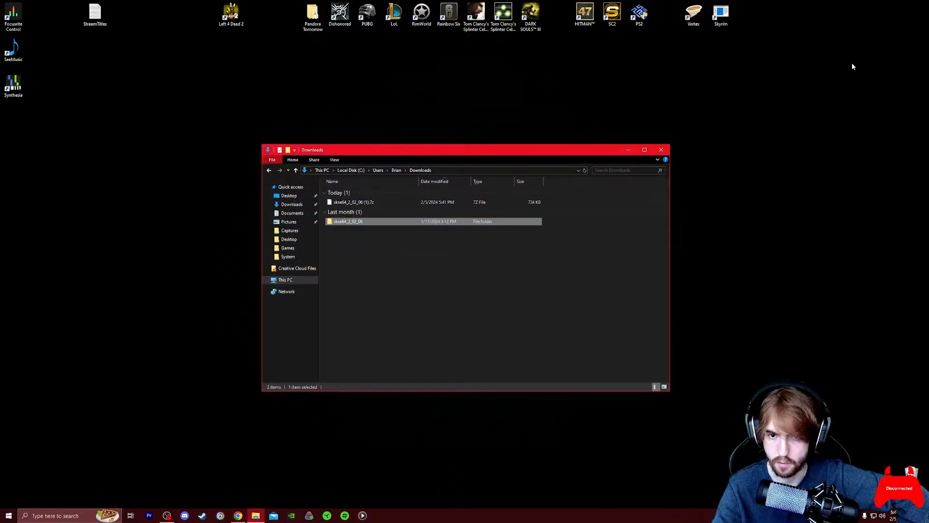
left_click(442, 262)
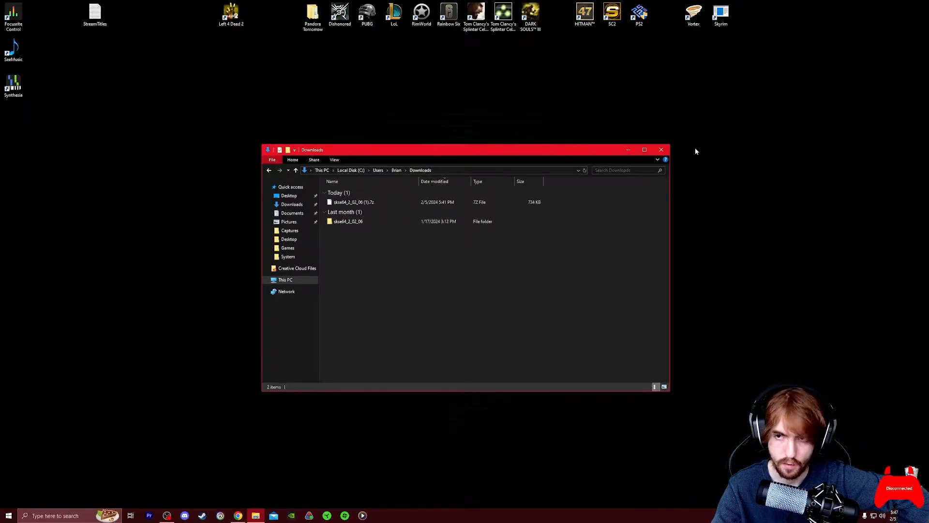
right_click(256, 516)
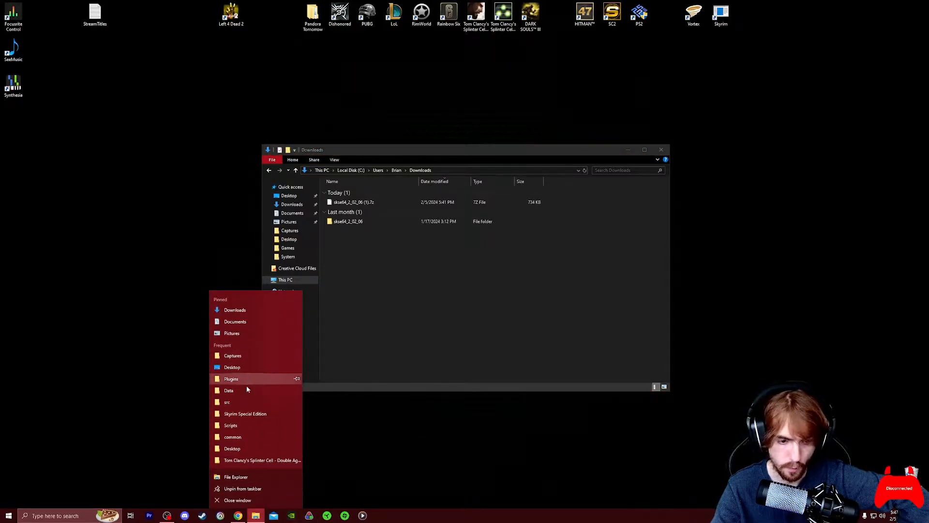
left_click(246, 481)
left_click_drag(406, 162, 626, 162)
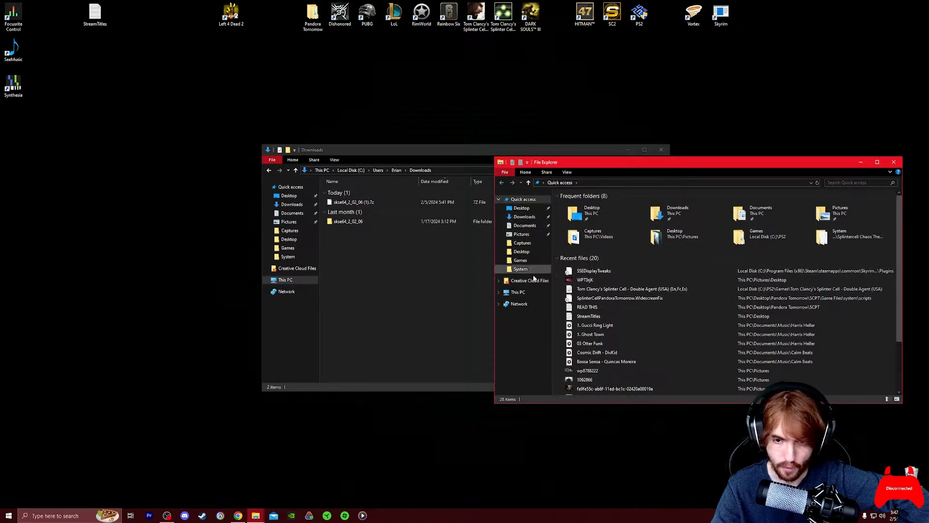
- Browse to C:\Program Files (x86)\Steam\steamapps\common\Skyrim Special Edition in the second window, and then minimize that window
left_click(523, 293)
double_click(595, 282)
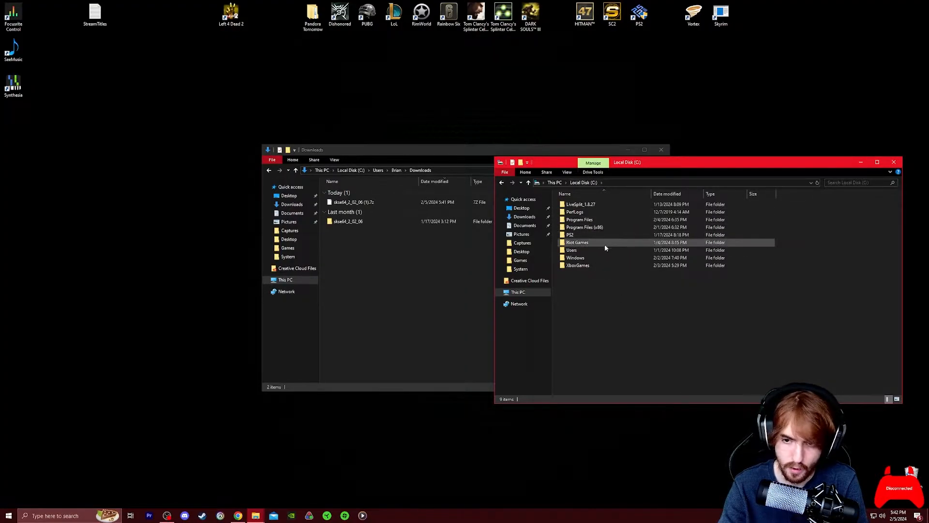
double_click(602, 227)
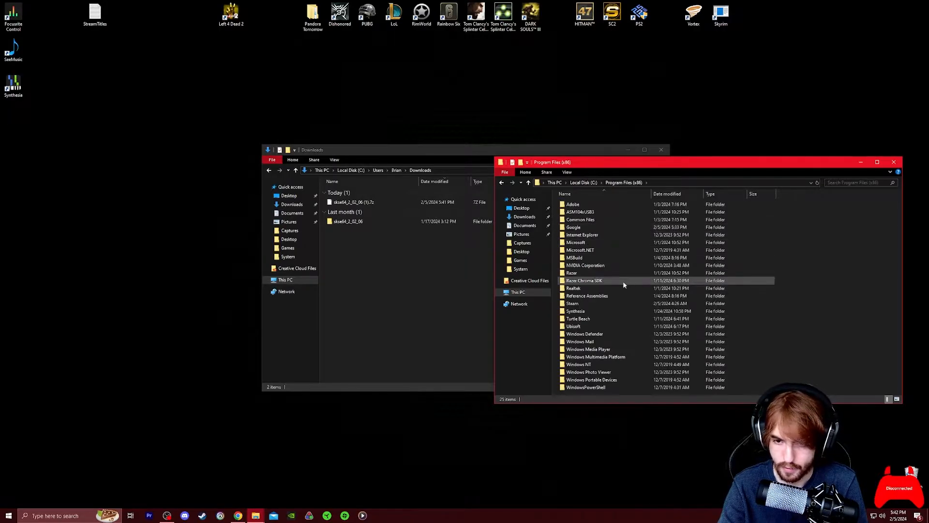
double_click(586, 303)
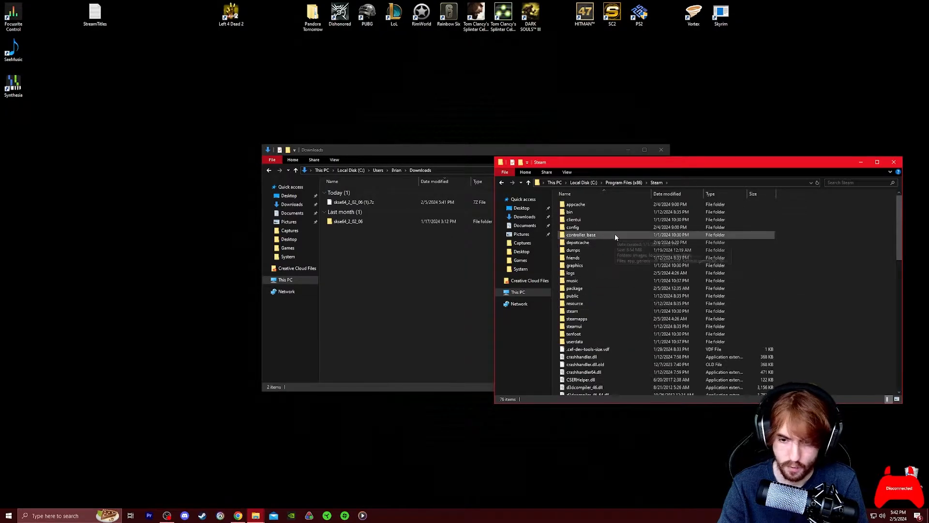
double_click(577, 319)
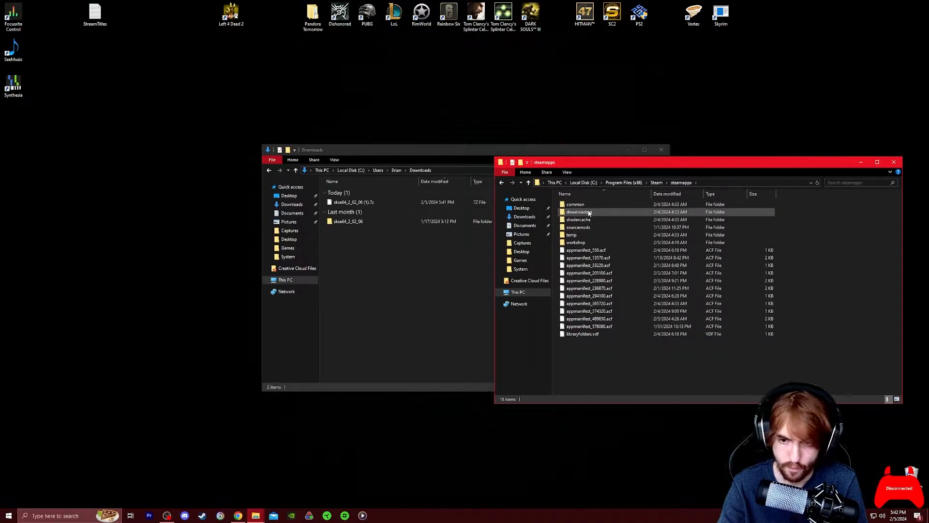
double_click(581, 212)
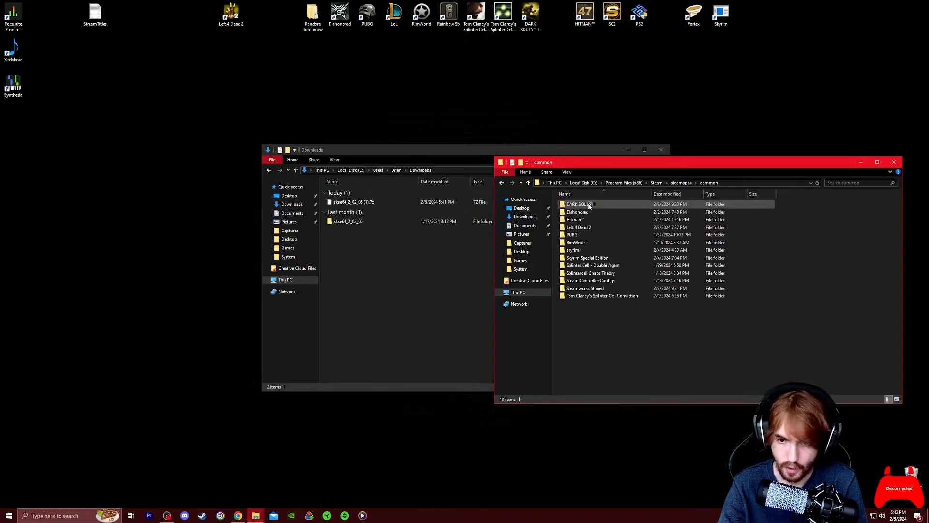
double_click(593, 259)
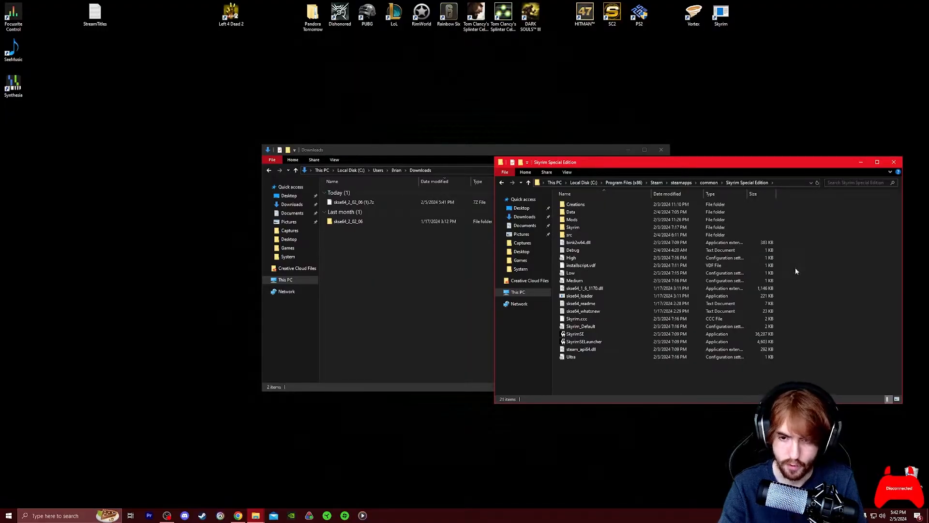
left_click(860, 163)
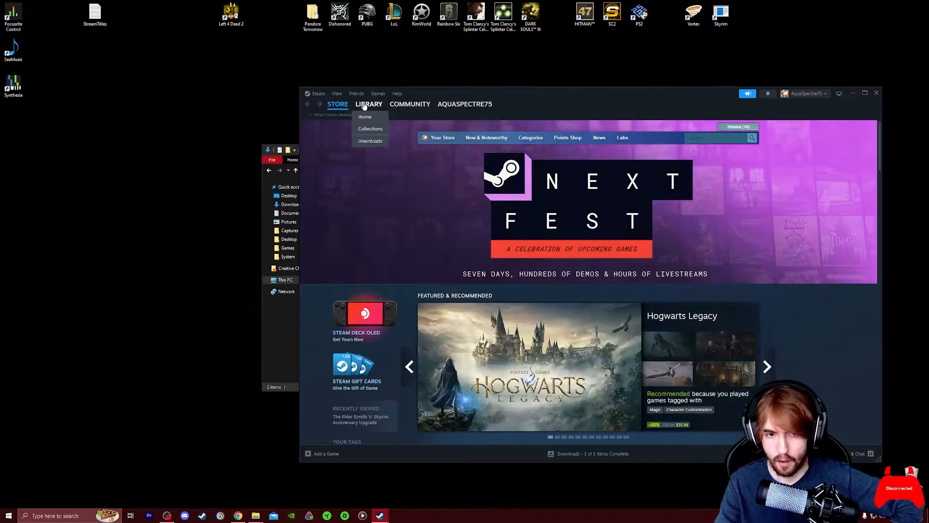
- Find The Elder Scrolls V: Skyrim Special Edition in the Steam library and open its page
left_click(366, 117)
scroll(376, 246, "down", 5)
scroll(357, 268, "up", 5)
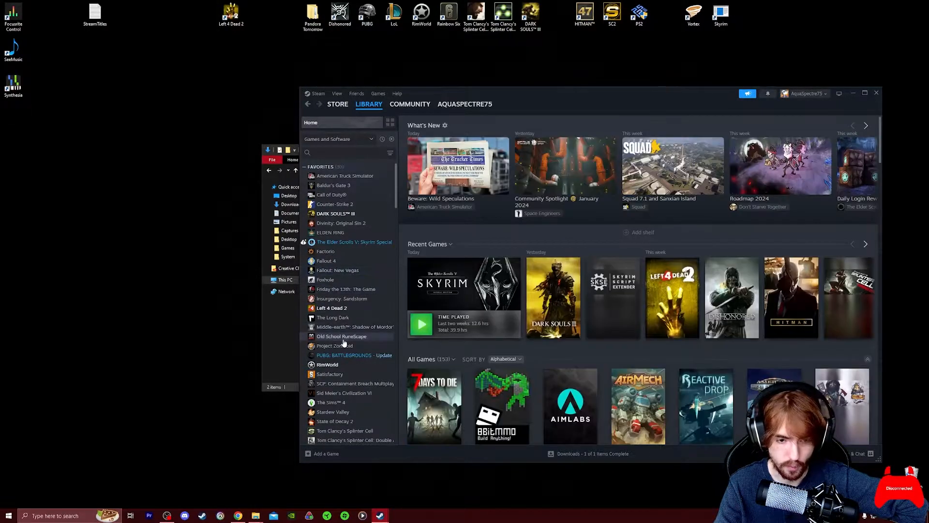
scroll(363, 310, "down", 2)
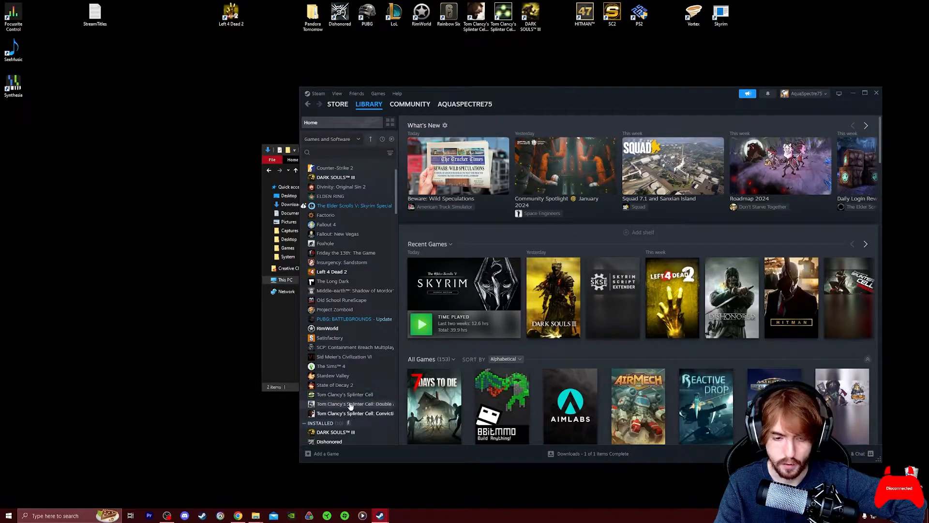
scroll(353, 228, "up", 1)
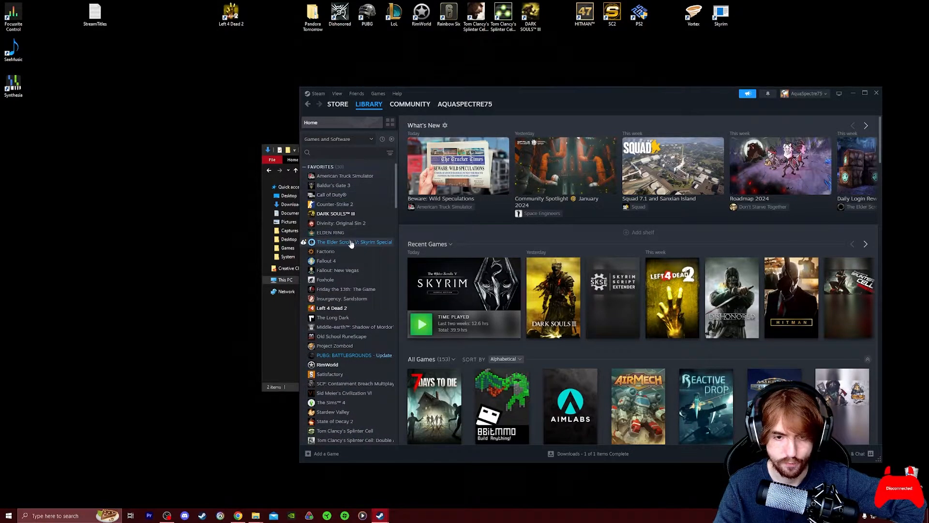
left_click(354, 243)
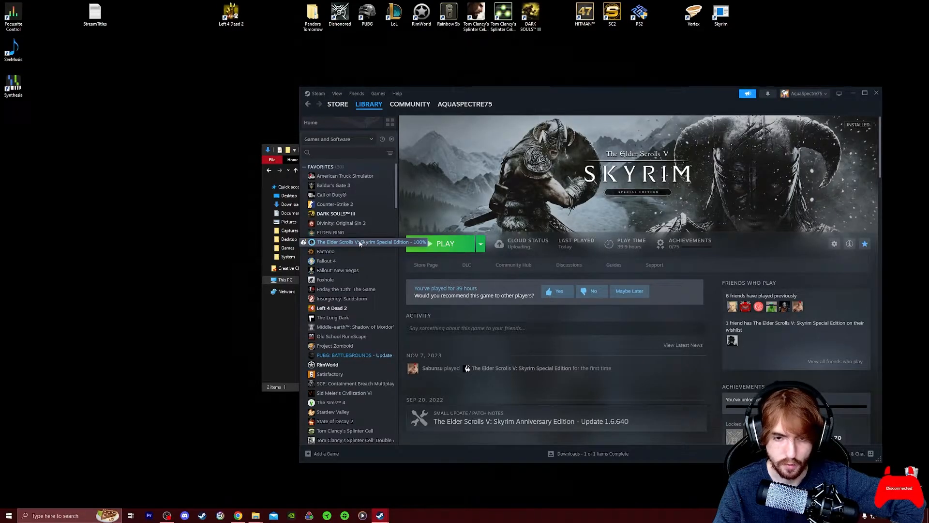
- Open the game's installation folder through the Installed Files section of its Steam properties
right_click(360, 244)
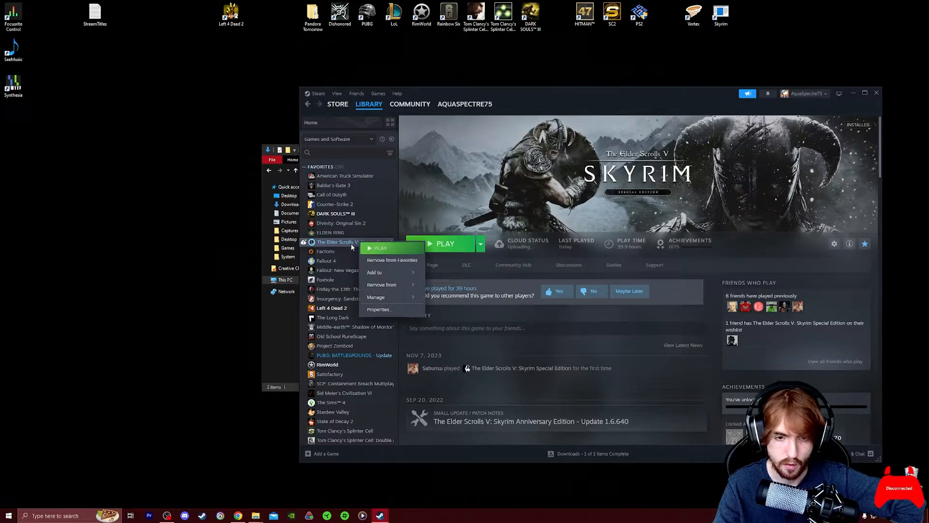
left_click(379, 309)
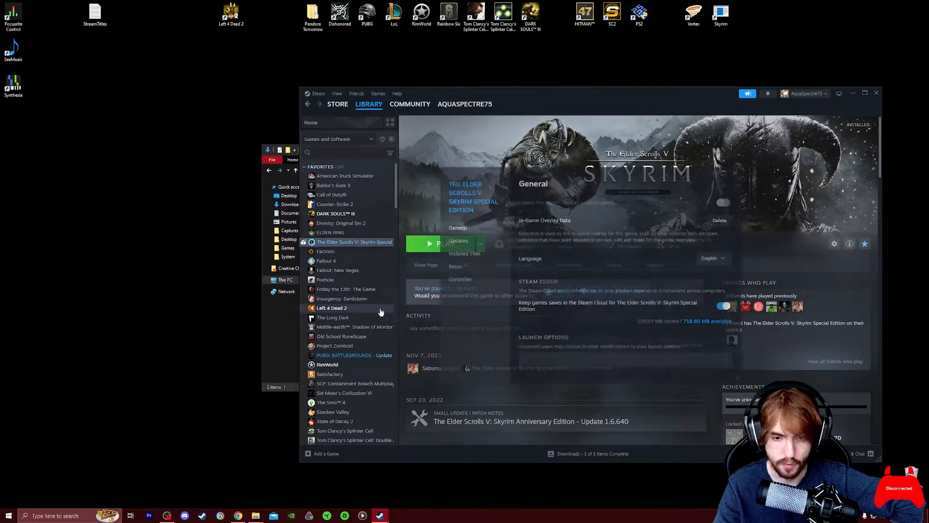
left_click(481, 257)
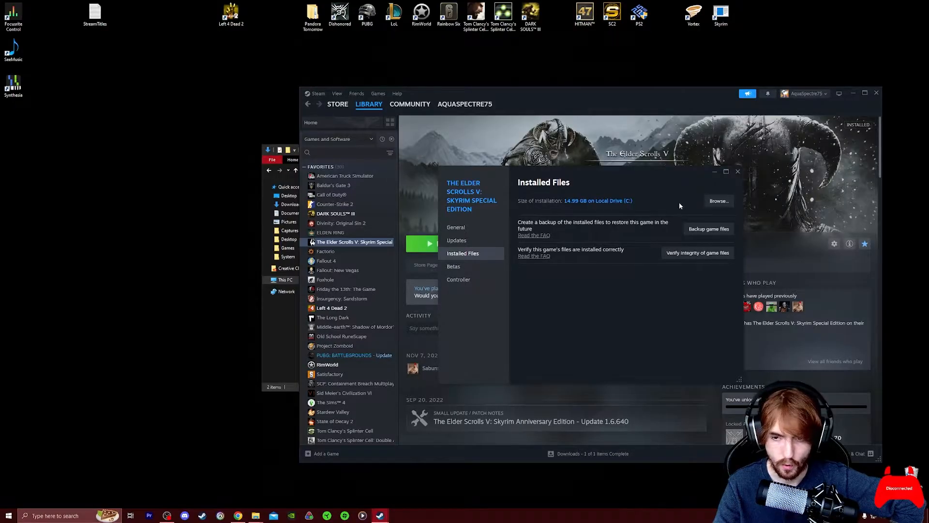
left_click(721, 203)
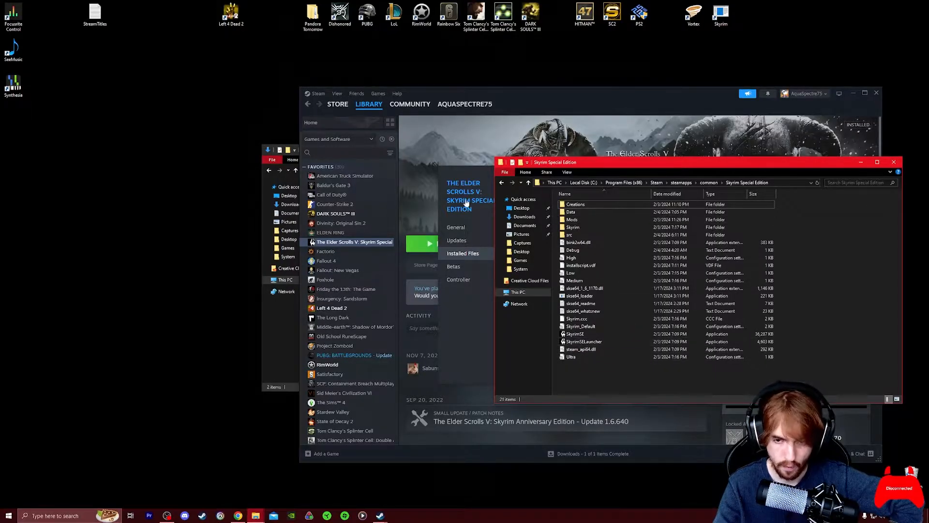
- Place the Downloads window beside the Skyrim Special Edition folder window so that both are fully visible
left_click(265, 178)
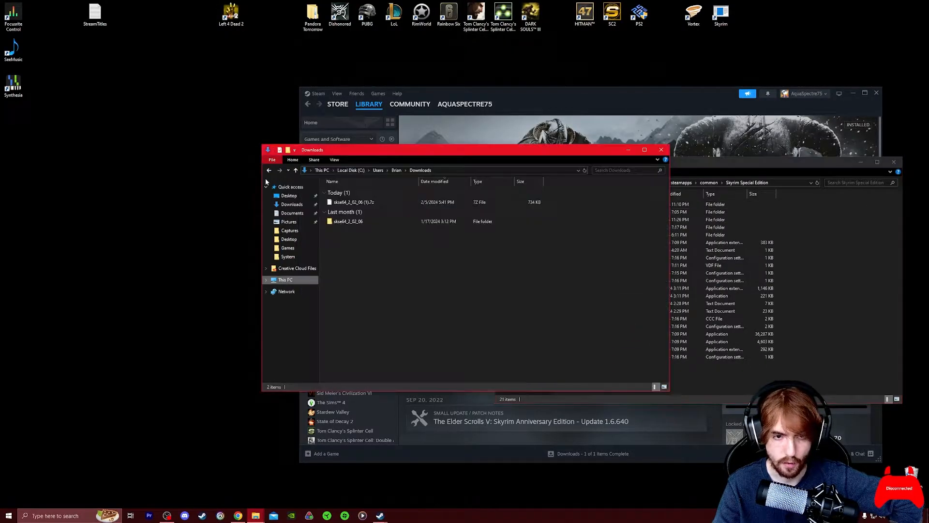
left_click_drag(362, 152, 111, 161)
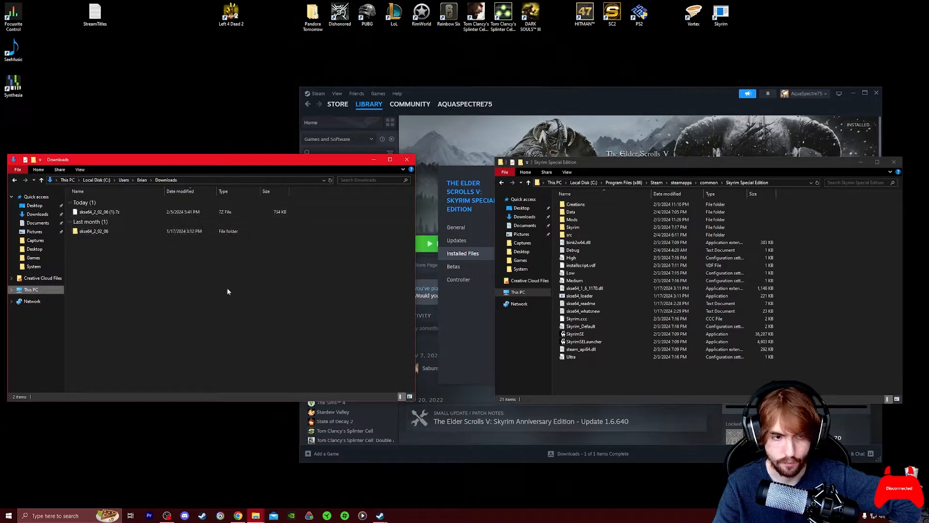
left_click(838, 255)
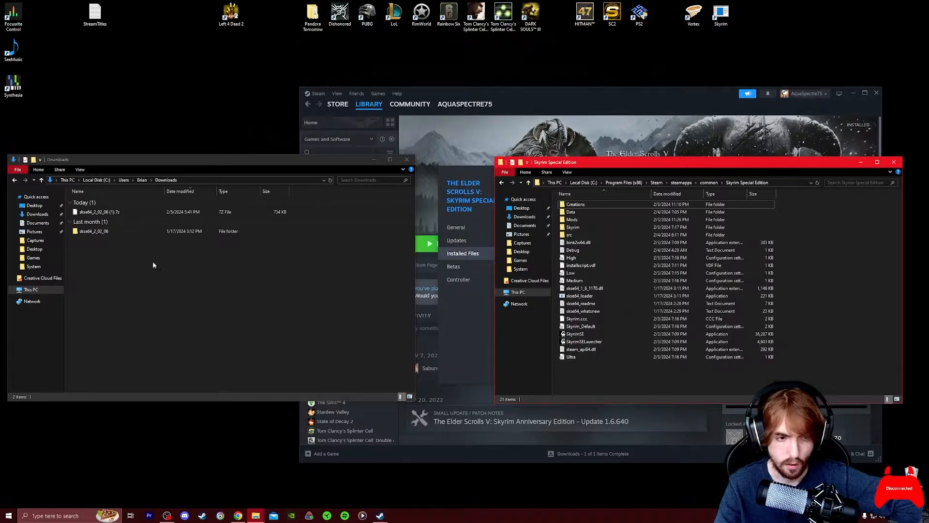
- Open the extracted skse64_2_02_06 folder, look inside its Data subfolder and return to the main folder
left_click(121, 245)
double_click(95, 232)
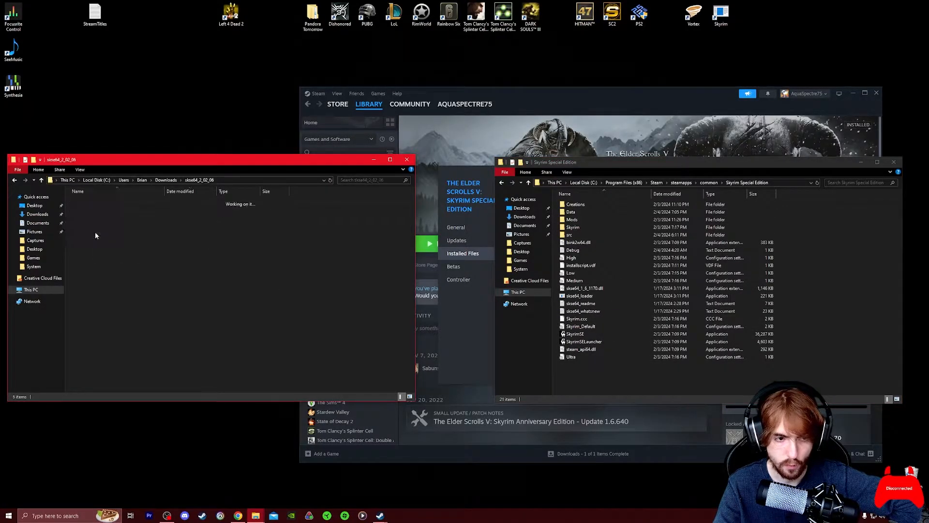
double_click(91, 203)
left_click(209, 180)
left_click(185, 312)
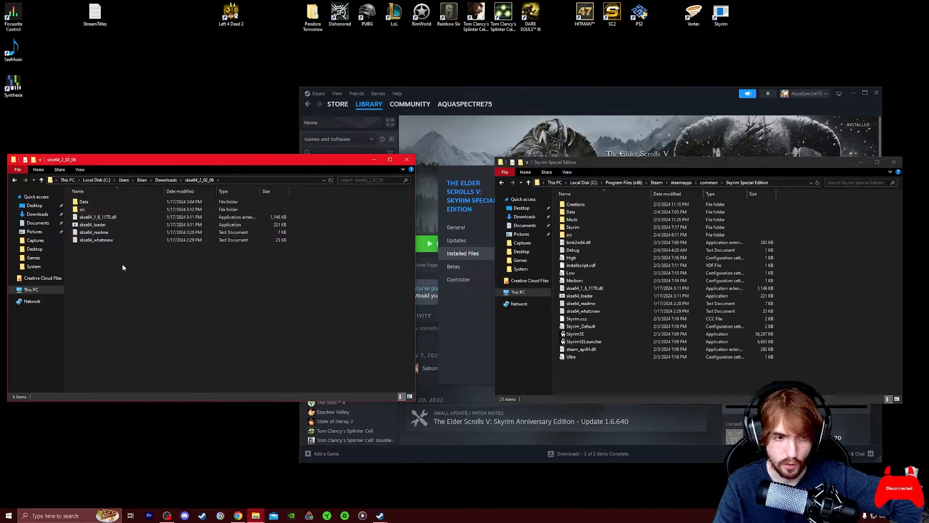
- Try copying the src folder and the four skse64 files, without Data, into the Skyrim Special Edition folder
left_click_drag(100, 270, 108, 214)
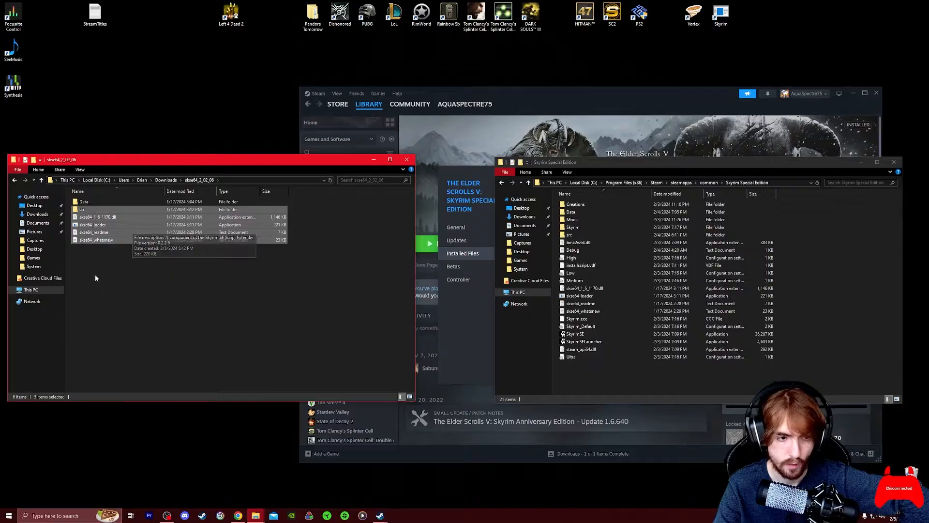
right_click(101, 225)
left_click(39, 283)
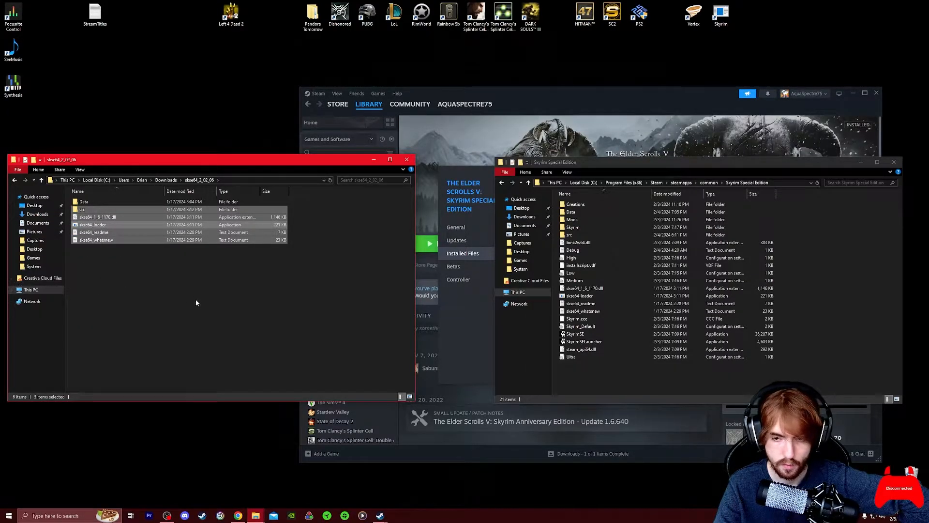
left_click(832, 285)
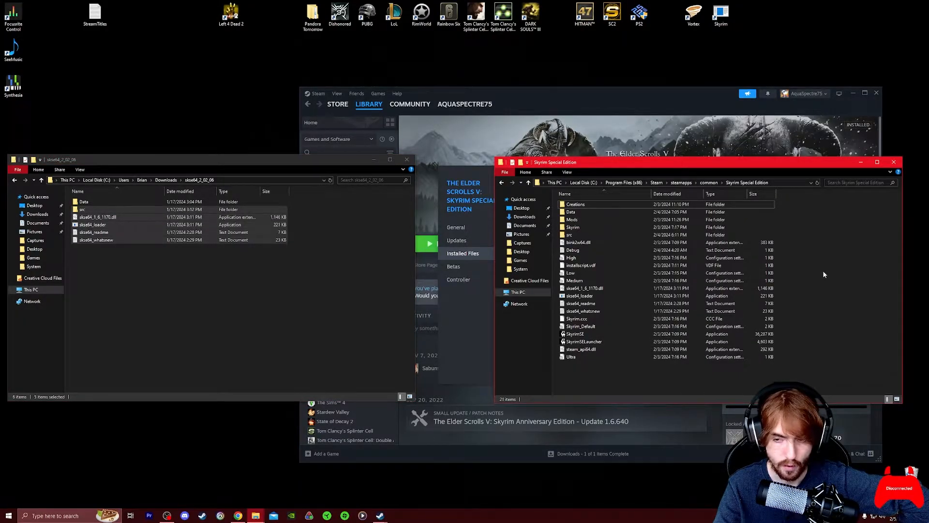
right_click(823, 271)
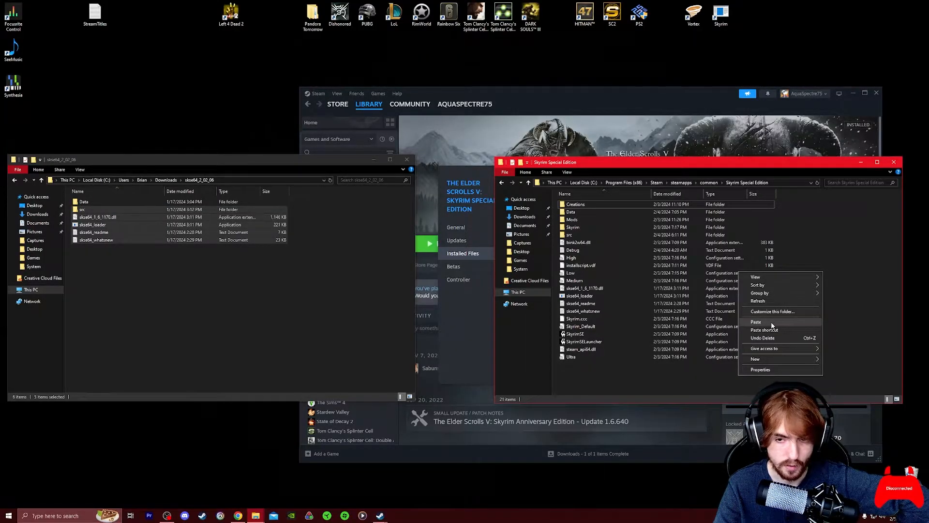
left_click(228, 273)
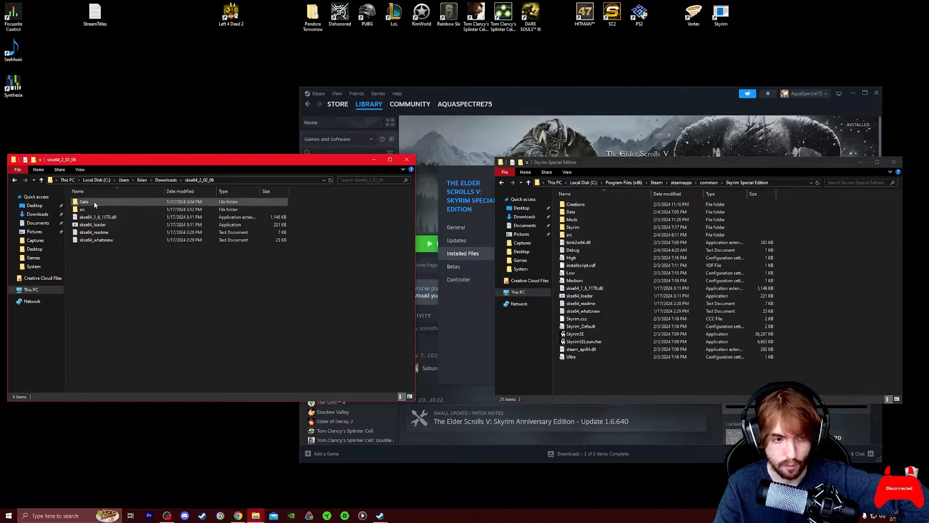
- Compare the src folder and four skse64 files in skse64_2_02_06 with the Skyrim Special Edition folder's contents
left_click_drag(101, 260, 102, 213)
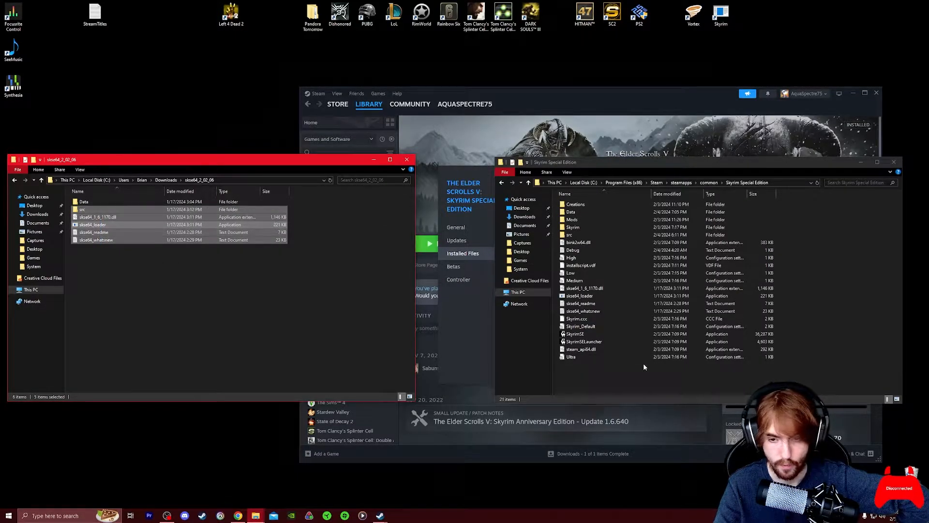
left_click(655, 380)
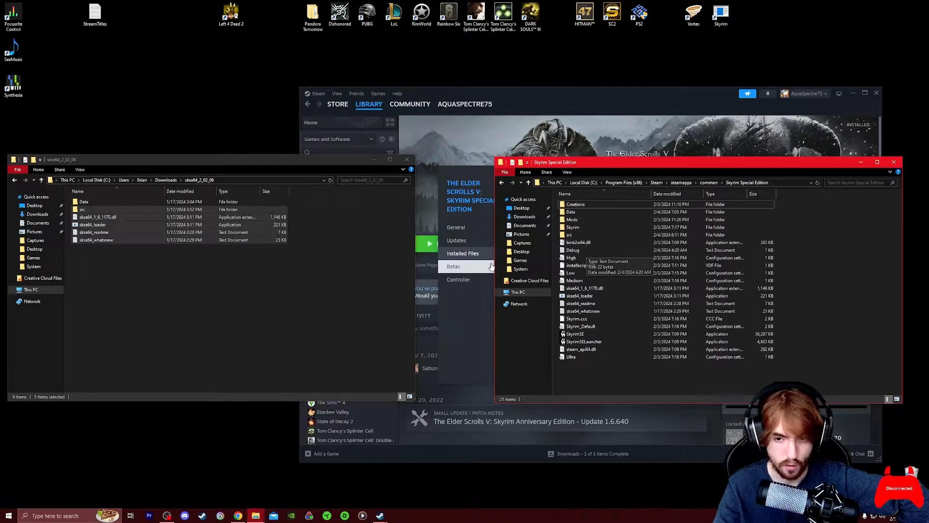
left_click(147, 262)
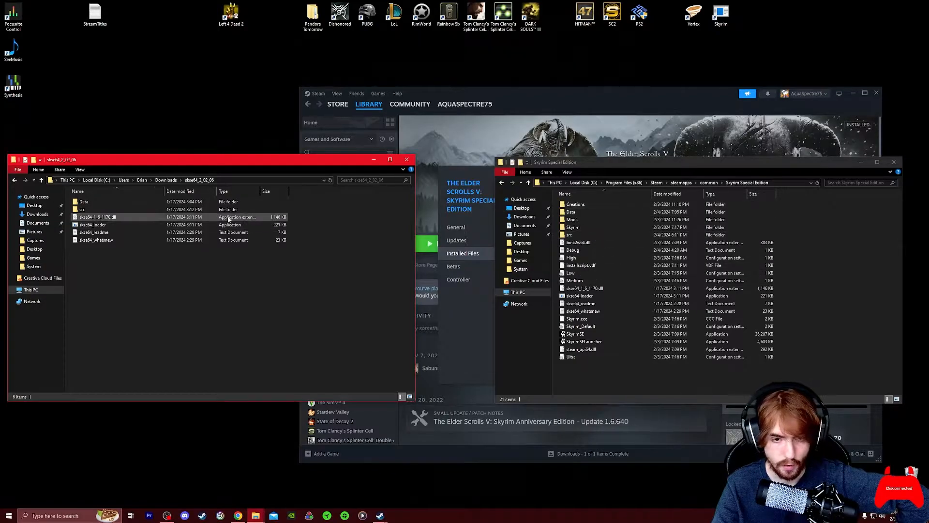
- Look through the game's Data folder inside Skyrim Special Edition and return to the main game folder
double_click(614, 213)
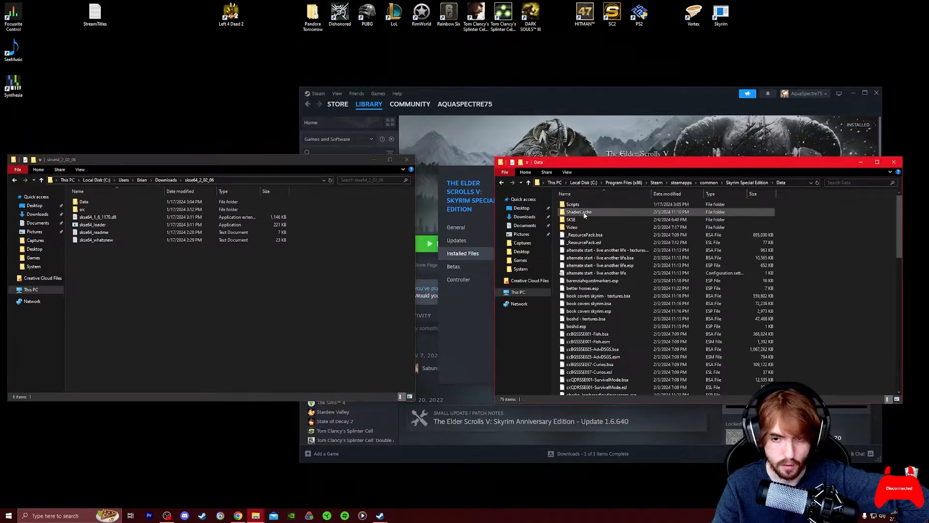
scroll(614, 218, "down", 10)
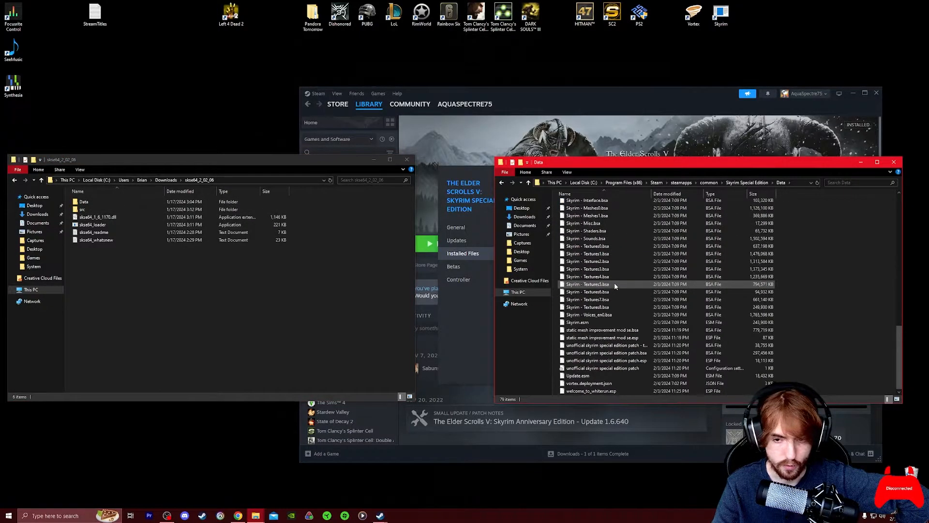
scroll(619, 280, "up", 2)
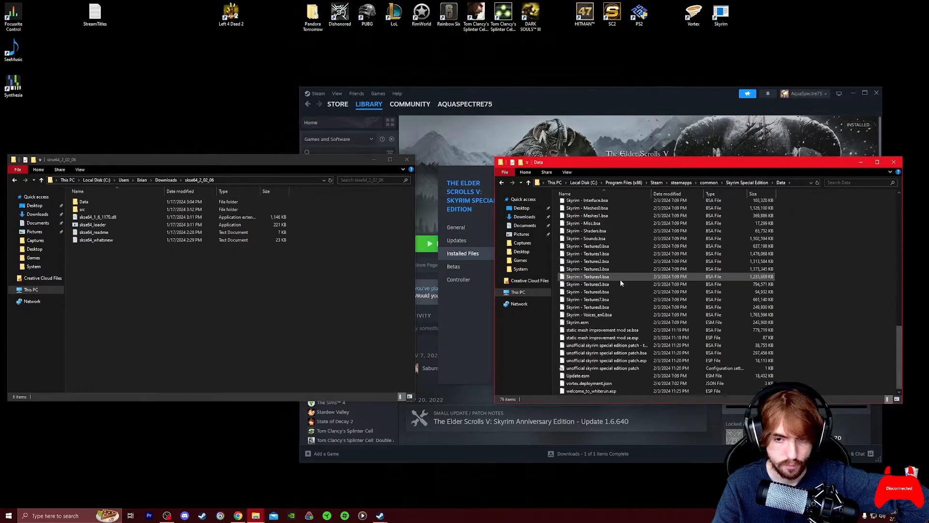
scroll(620, 278, "up", 8)
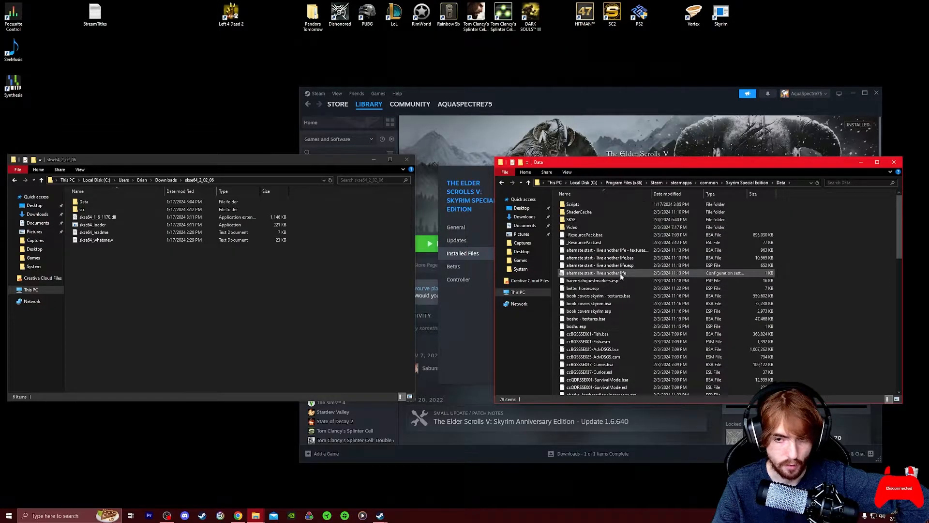
left_click(274, 276)
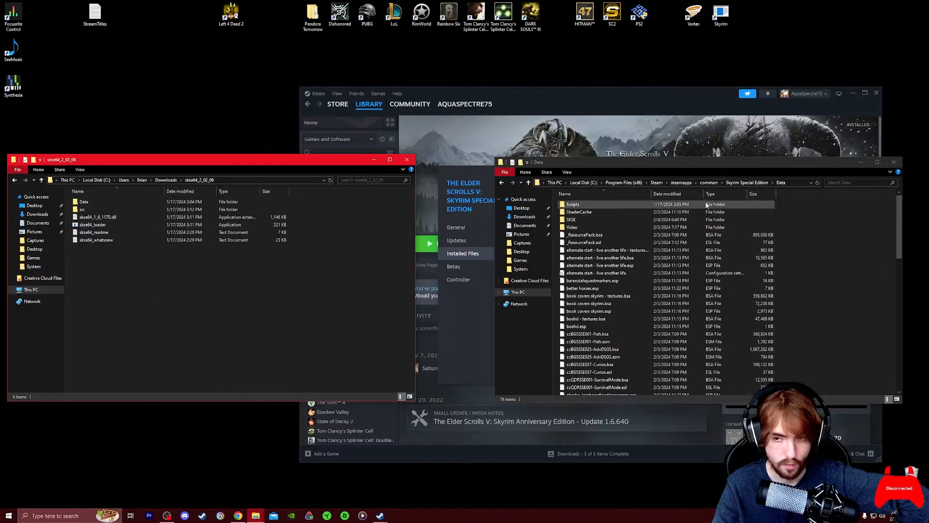
left_click(756, 183)
left_click(208, 274)
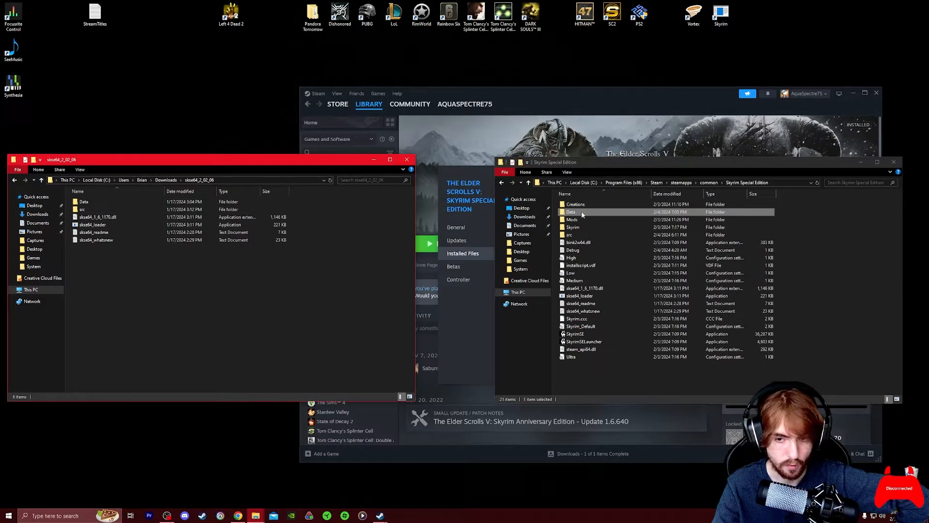
- Compare the Scripts folder in the SKSE Data folder with the game's Data folder, returning both windows to their main folders
double_click(95, 203)
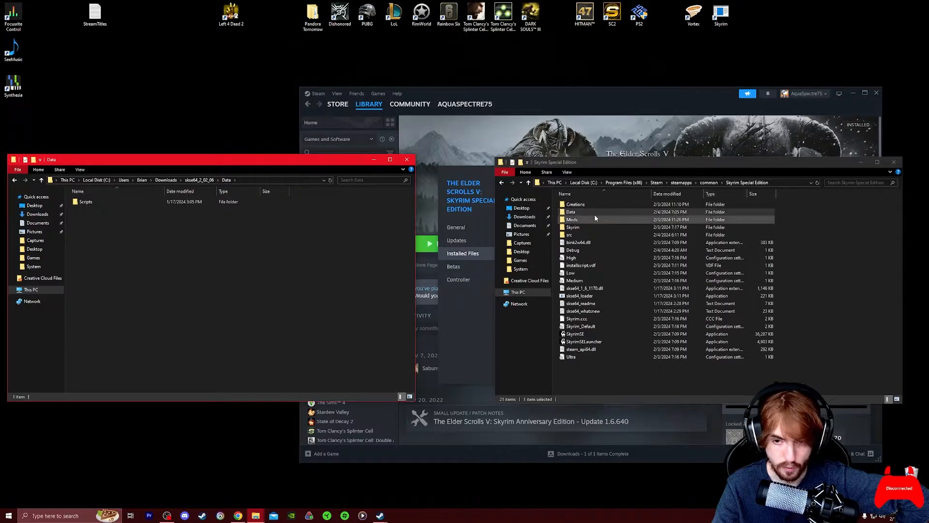
double_click(582, 213)
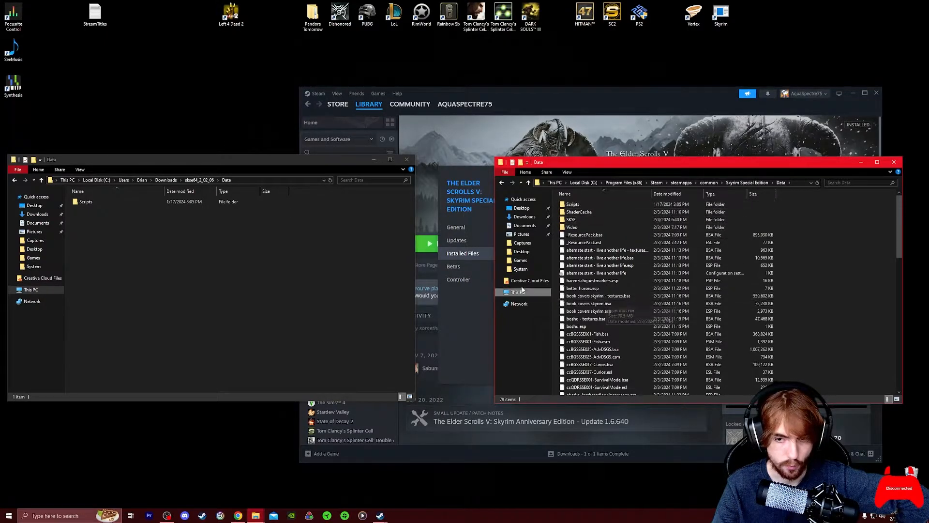
left_click(232, 269)
left_click(90, 203)
left_click_drag(90, 204, 115, 250)
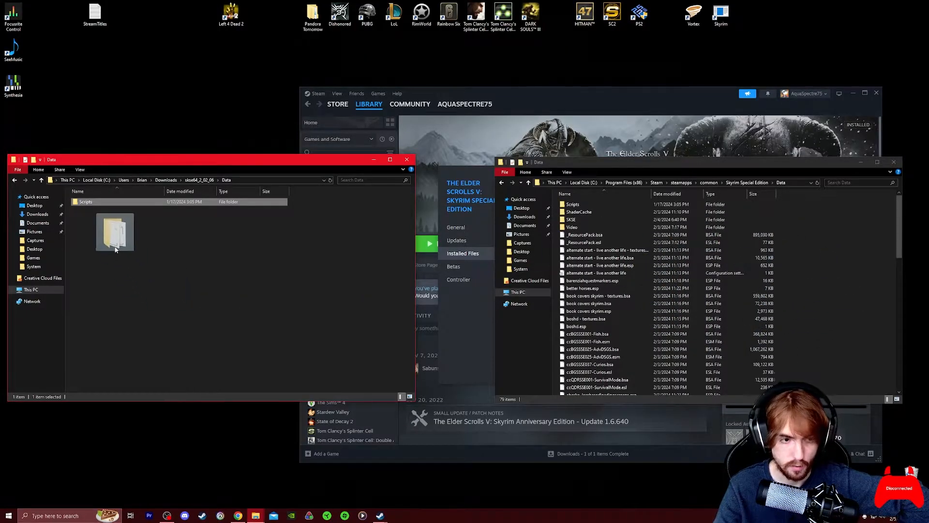
left_click(208, 181)
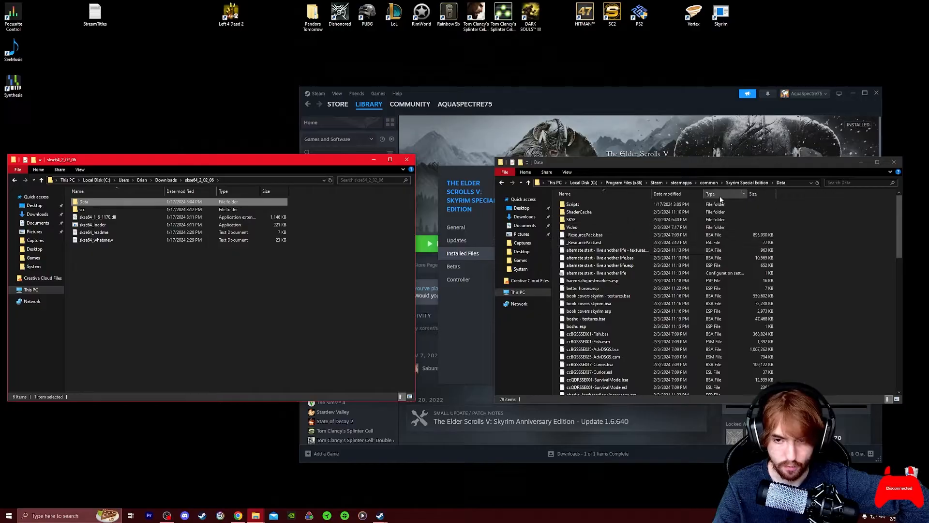
left_click(759, 183)
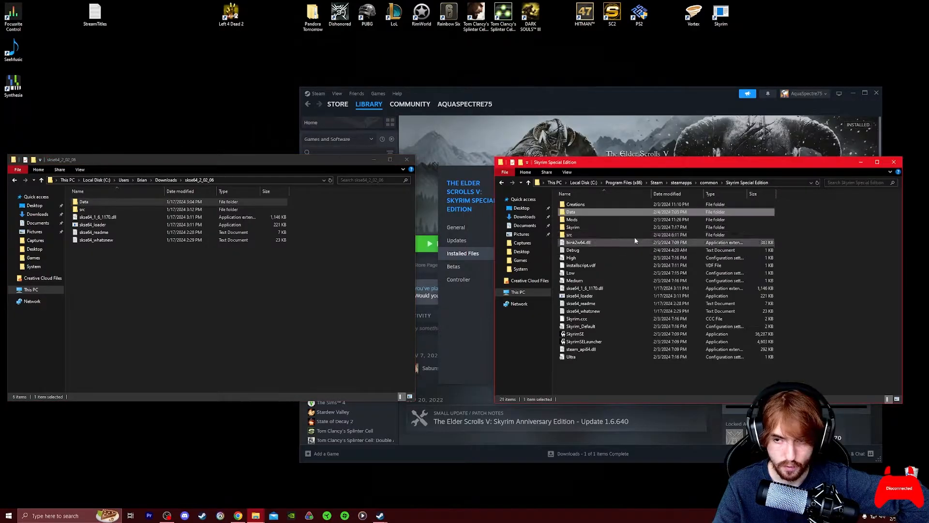
- Recheck the game's Data folder against the Scripts folder in SKSE's Data subfolder, and return to skse64_2_02_06
double_click(589, 213)
scroll(610, 288, "down", 2)
scroll(615, 304, "down", 3)
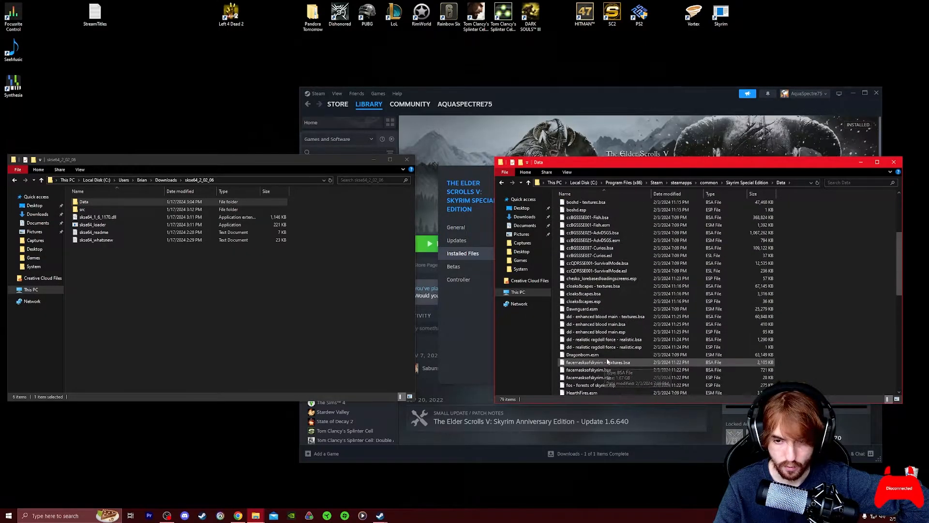
scroll(607, 362, "up", 5)
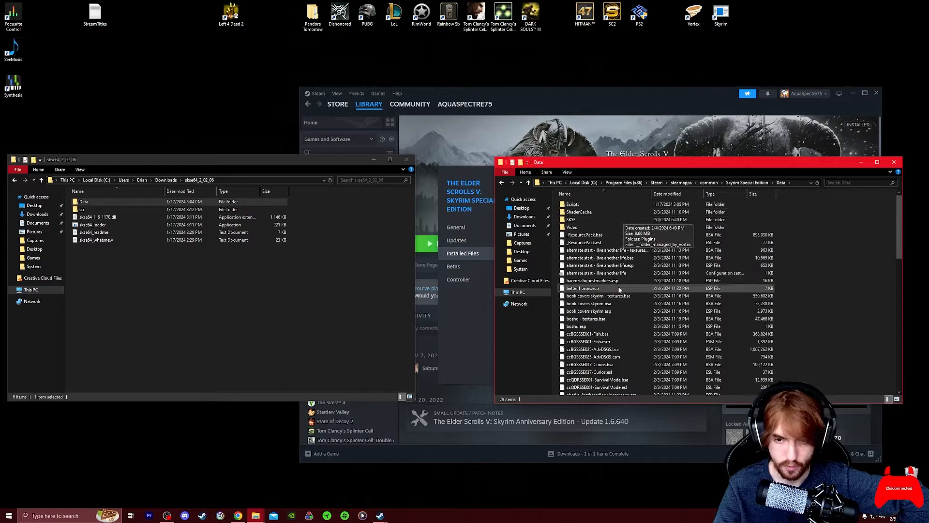
left_click(102, 273)
double_click(89, 201)
left_click_drag(86, 201, 139, 236)
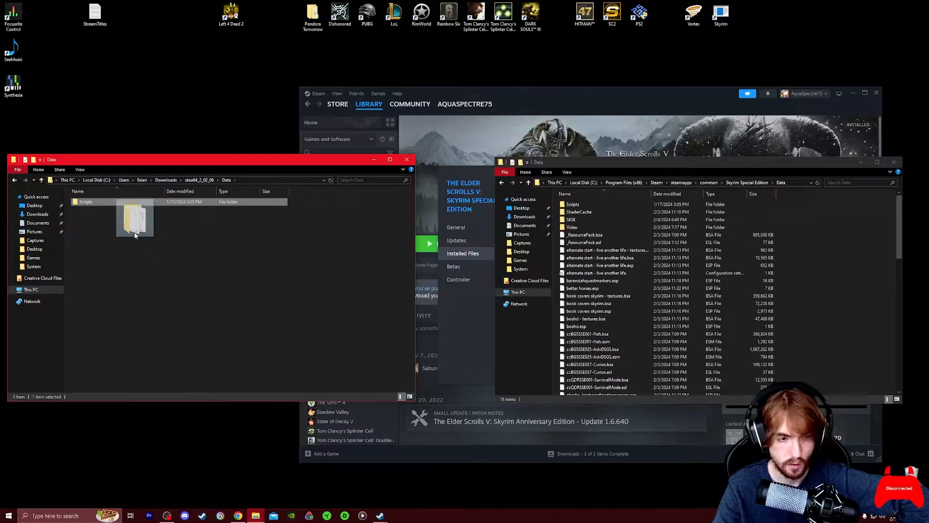
left_click(176, 260)
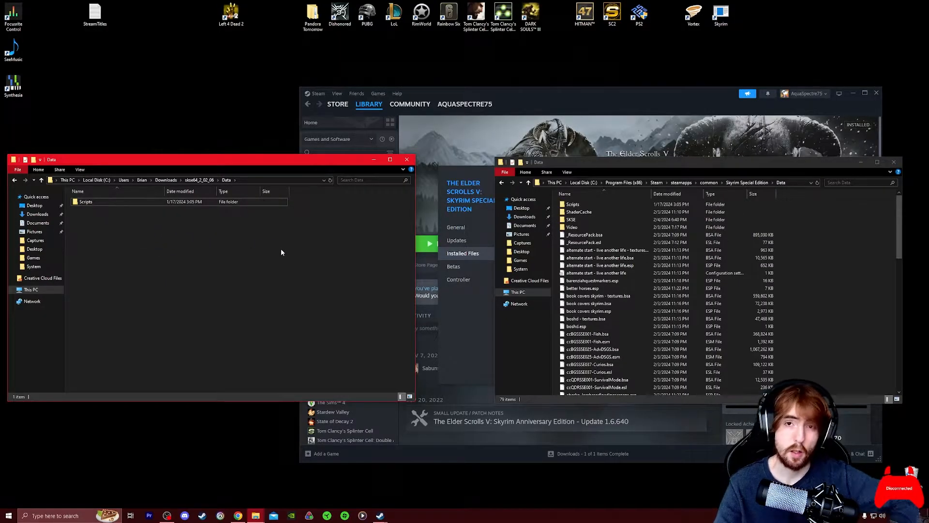
left_click(200, 180)
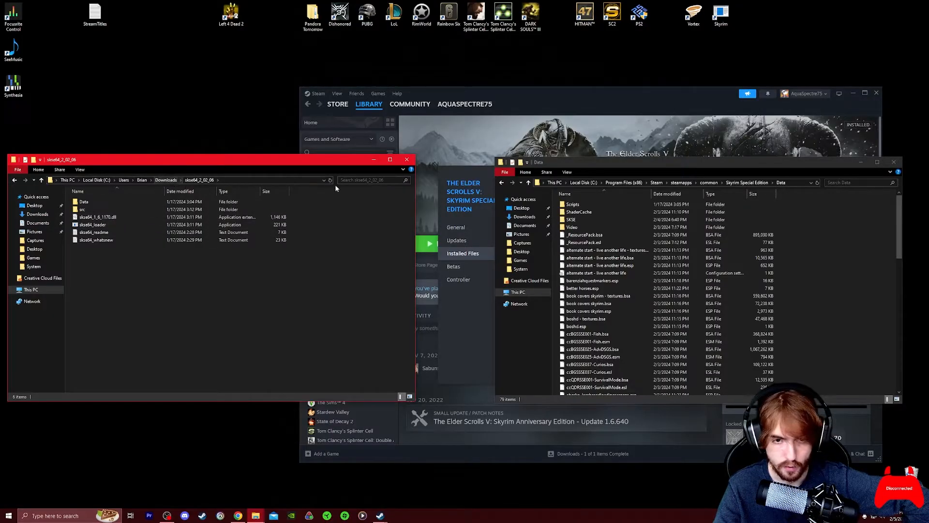
- Close the skse64_2_02_06 window and bring the game's folder window back to the main Skyrim Special Edition folder
left_click(408, 162)
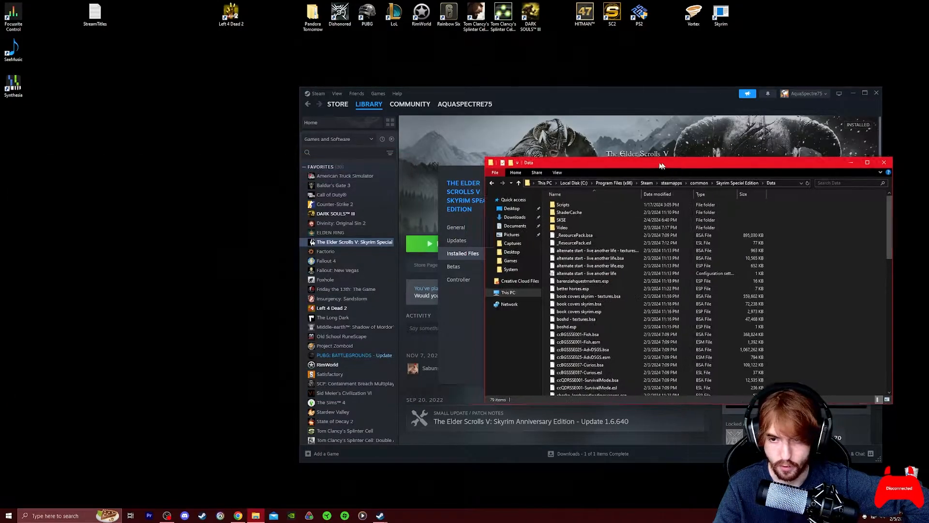
left_click_drag(802, 168, 546, 187)
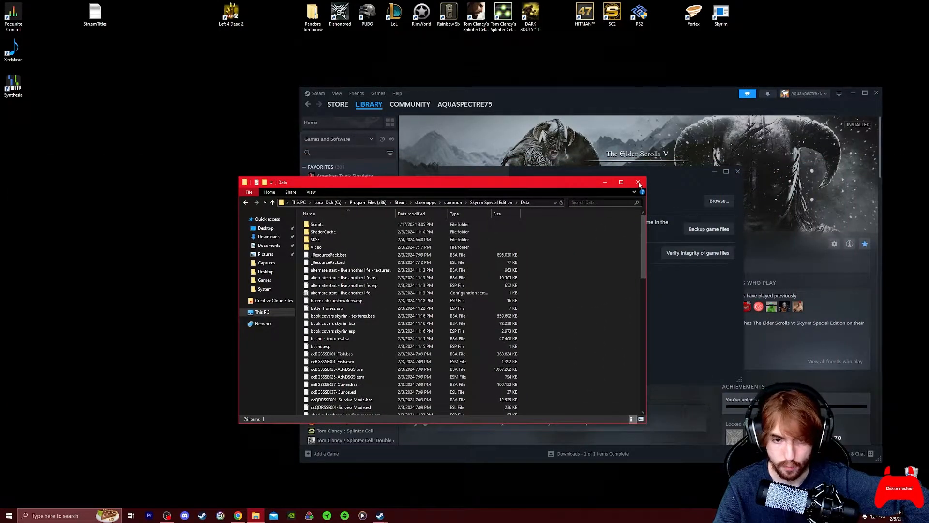
scroll(565, 242, "down", 10)
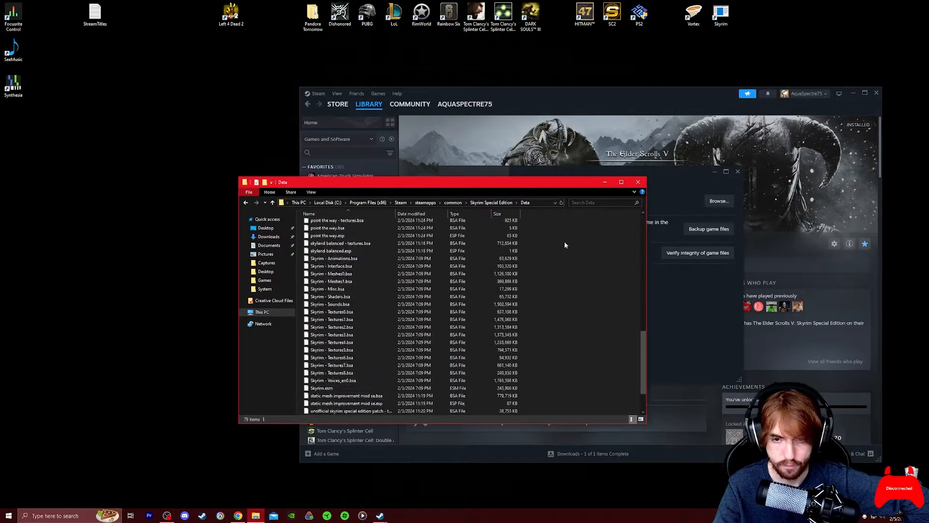
left_click(492, 202)
left_click(560, 277)
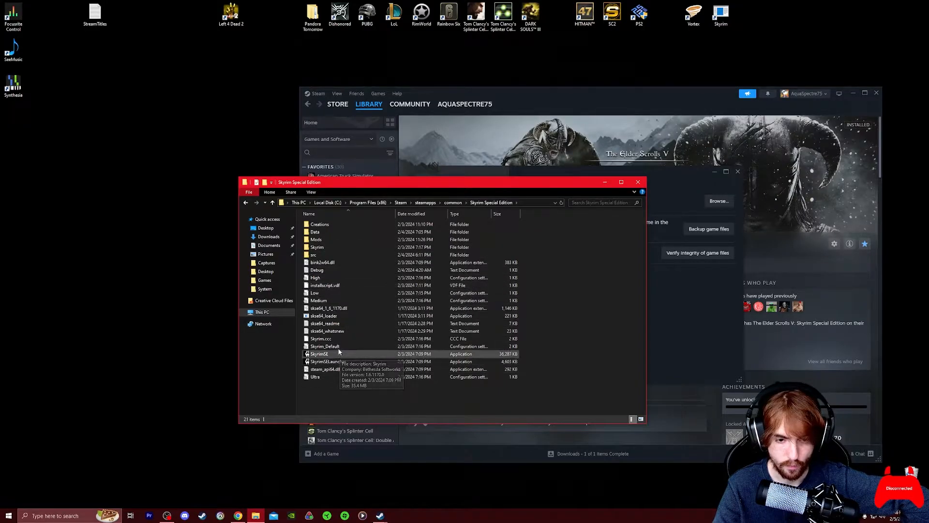
- Compare the skse64_loader application with the SkyrimSE application in the Skyrim Special Edition folder
left_click(351, 317)
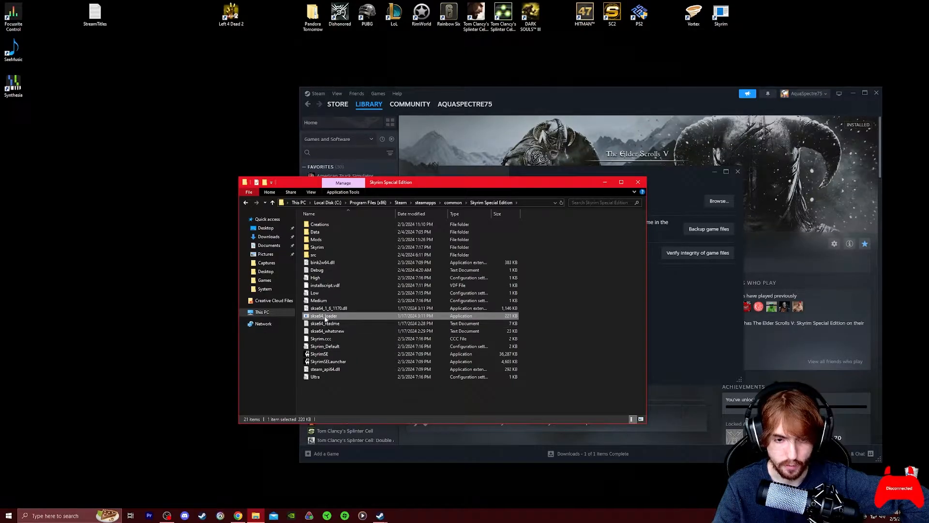
left_click(374, 394)
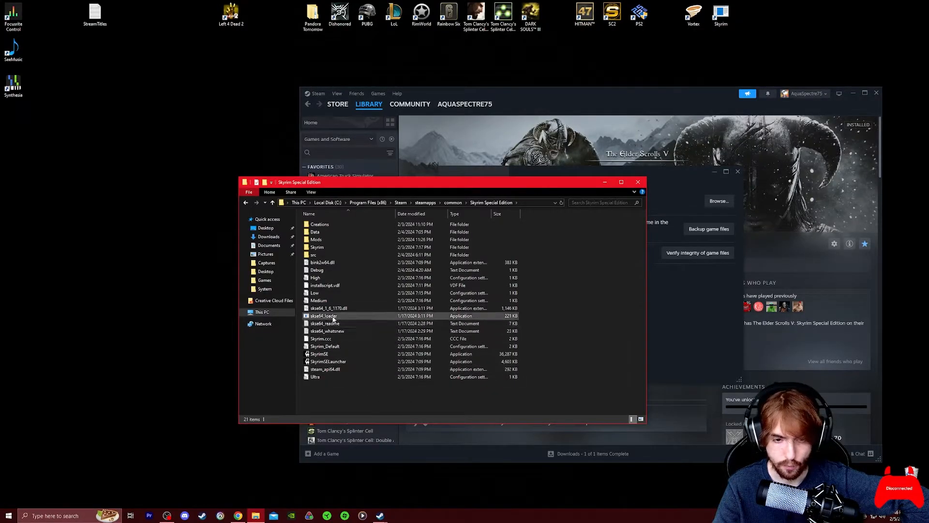
left_click(333, 317)
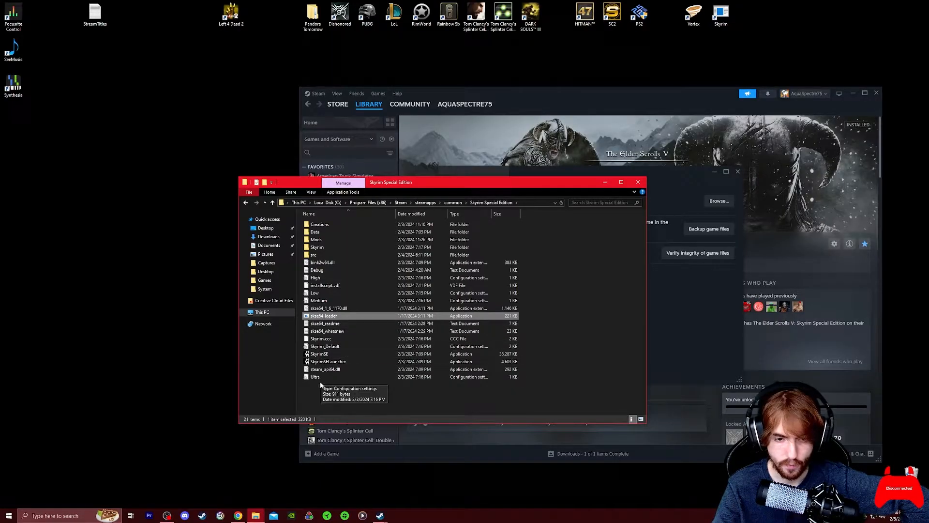
left_click(334, 393)
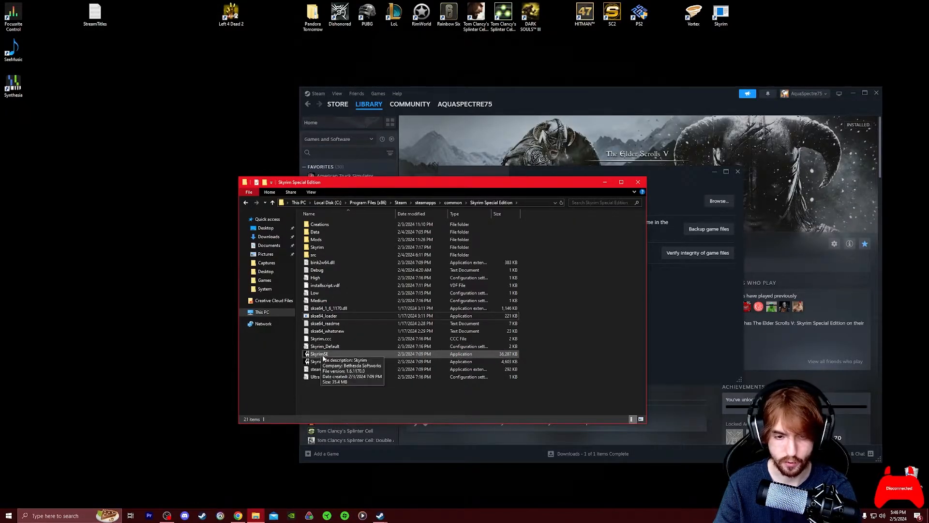
left_click(346, 354)
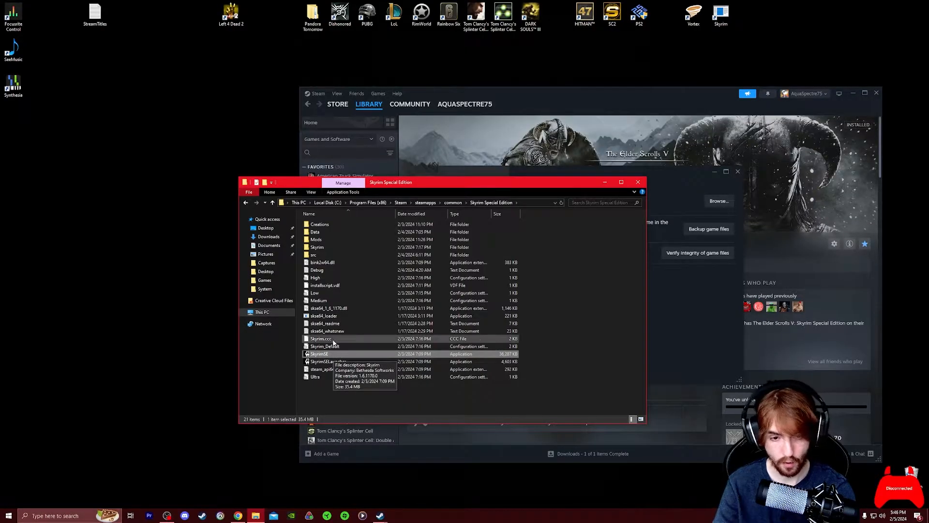
left_click(332, 318)
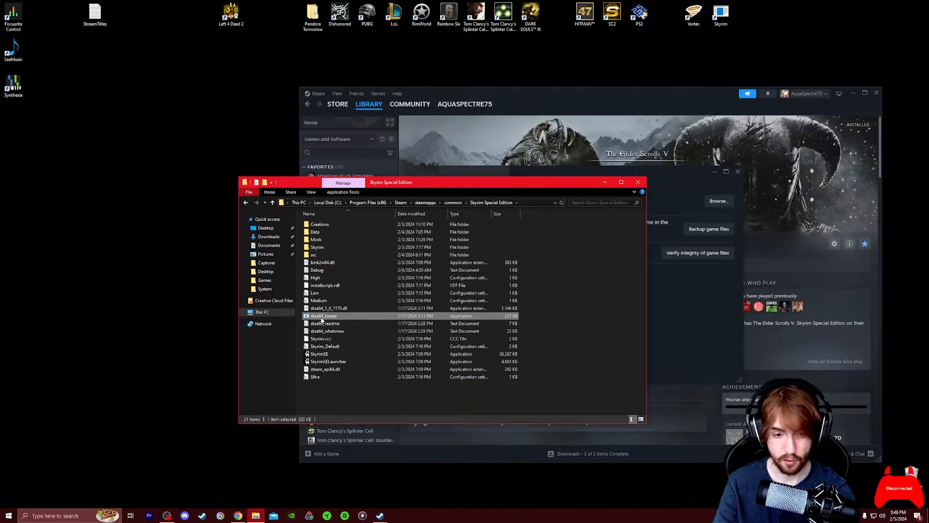
- Launch Skyrim through skse64_loader to test it, and quit the game to the desktop
double_click(349, 319)
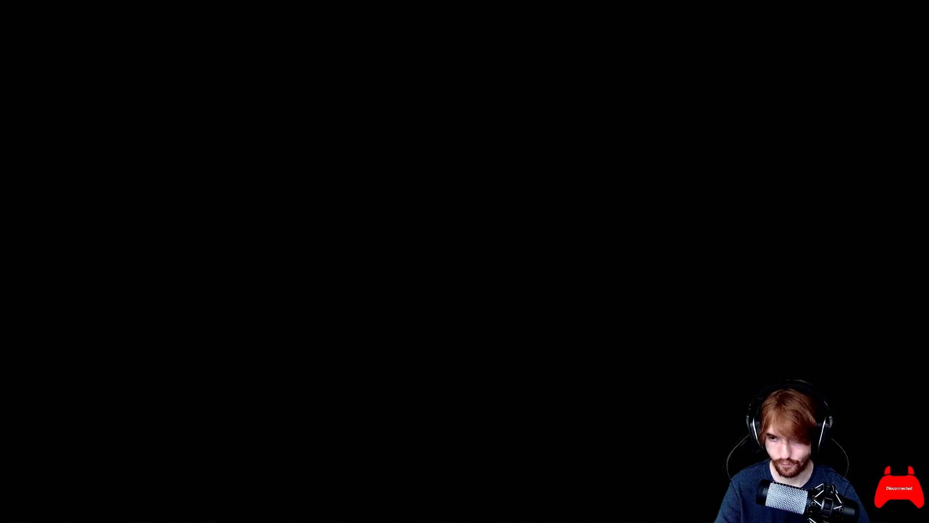
left_click(874, 445)
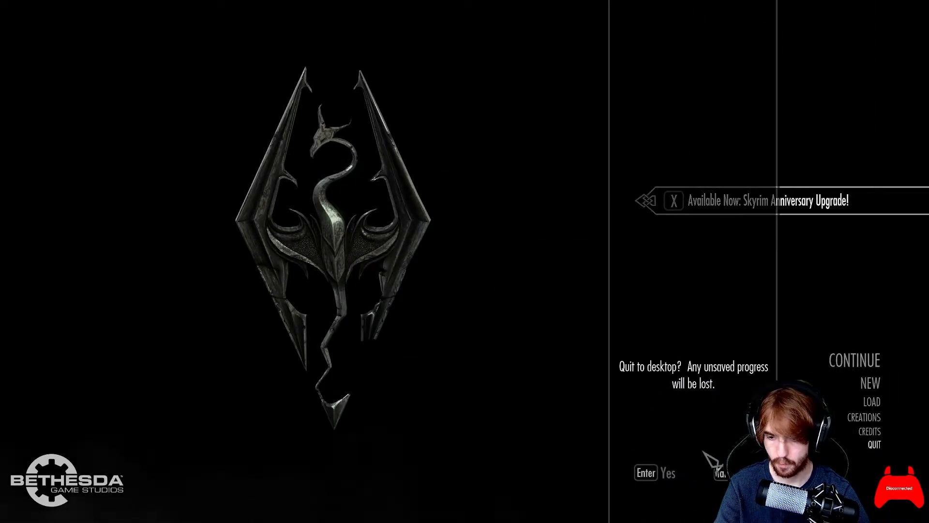
left_click(667, 473)
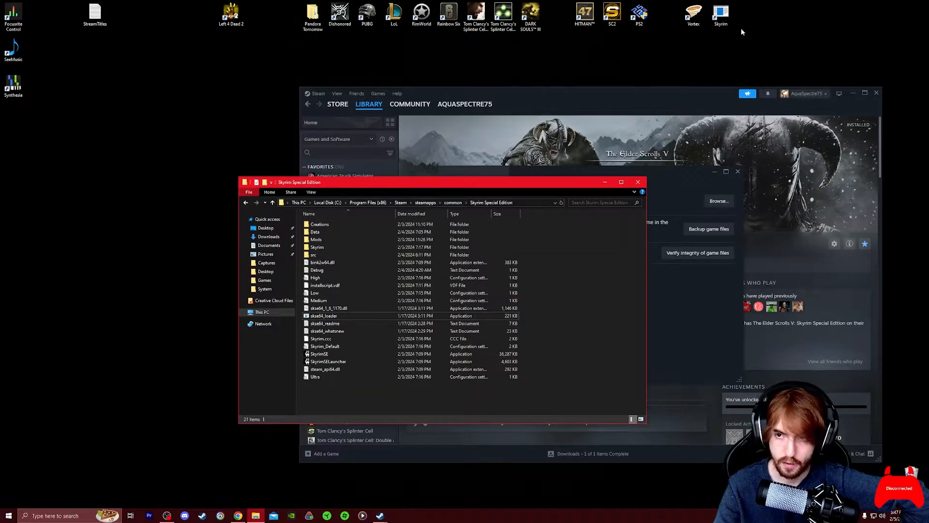
- Move the Skyrim desktop shortcut aside and return it to its place beside Vortex
left_click_drag(722, 17, 753, 29)
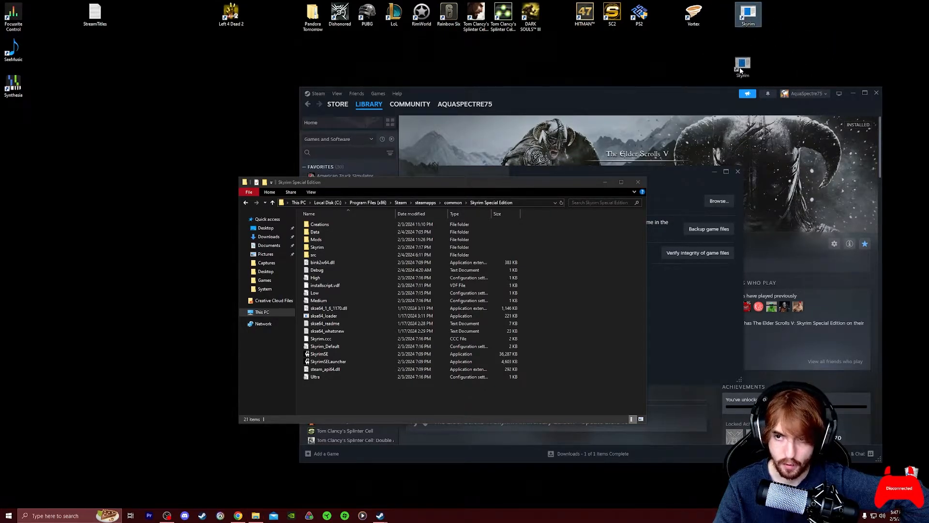
left_click_drag(727, 19, 732, 28)
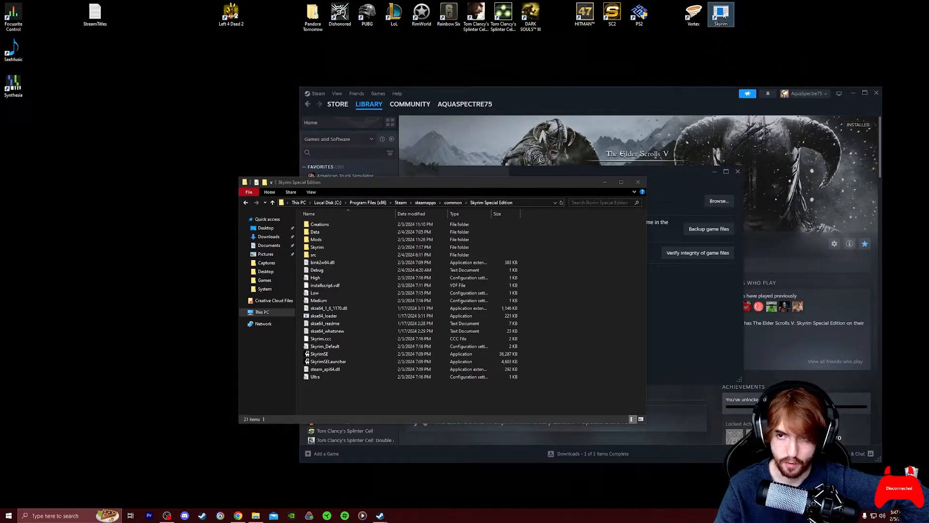
left_click(420, 395)
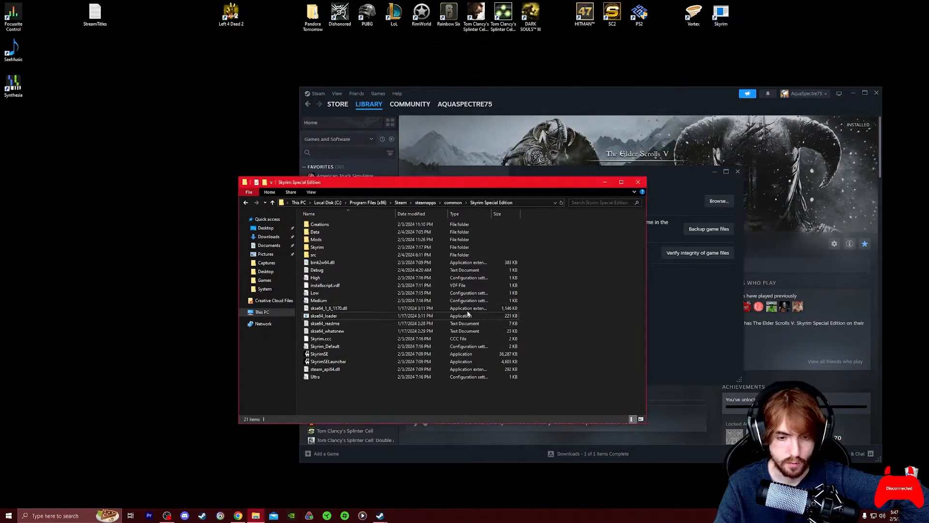
- Clear away the game folder and Steam properties windows, and switch to the SSE Display Tweaks page in Chrome
left_click(604, 183)
left_click(737, 172)
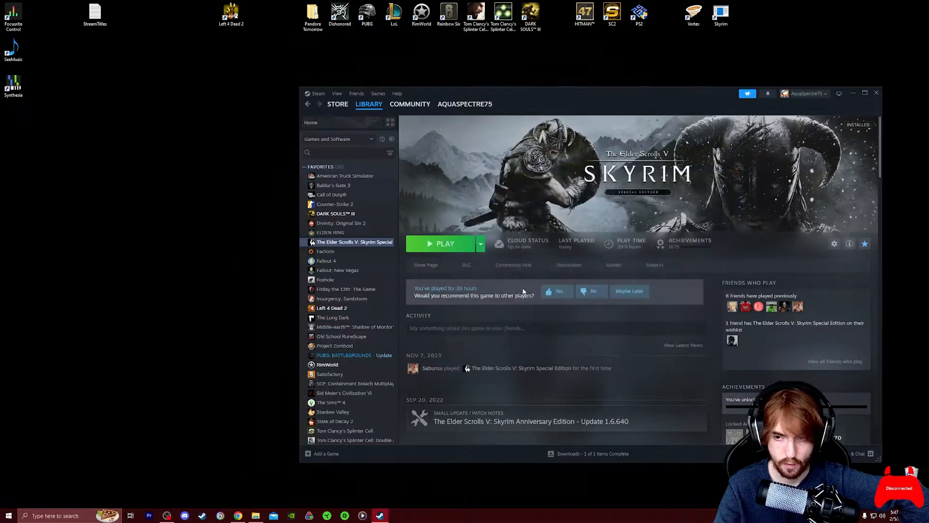
left_click(238, 516)
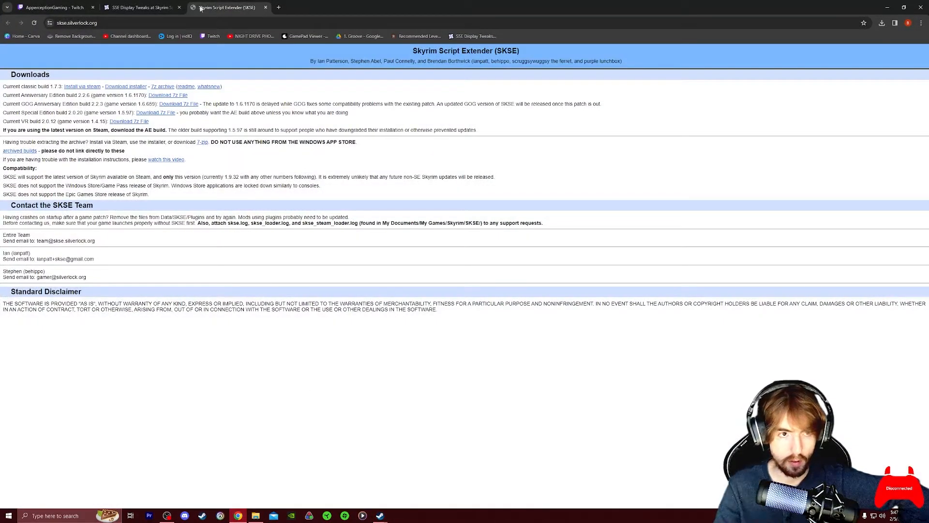
left_click(140, 7)
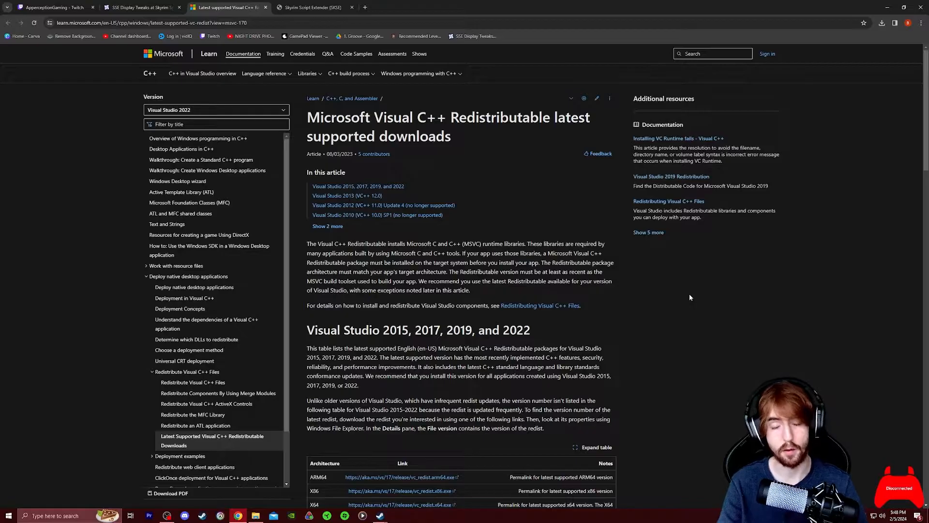
- Download the X64 redistributable from the Visual Studio 2015, 2017, 2019, and 2022 section of the Visual C++ page
scroll(615, 261, "down", 1)
scroll(602, 242, "up", 1)
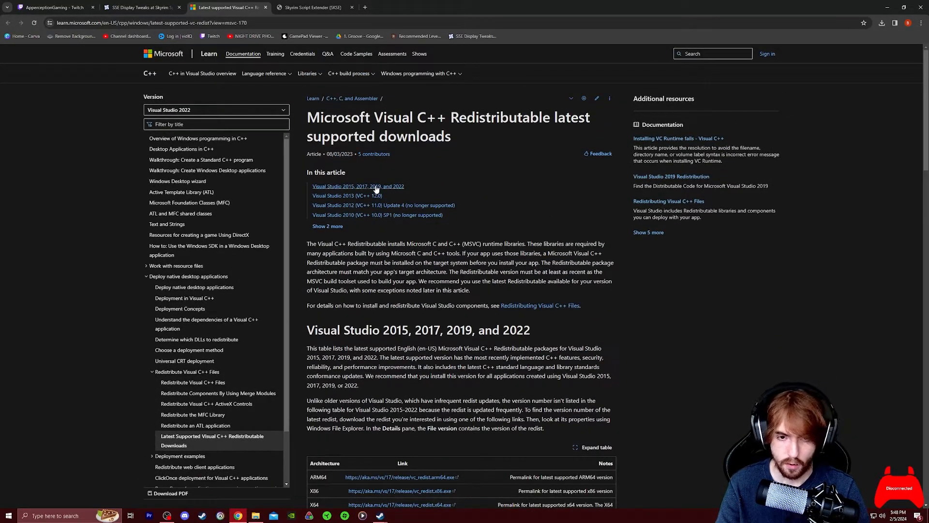
scroll(390, 213, "down", 1)
scroll(392, 213, "up", 1)
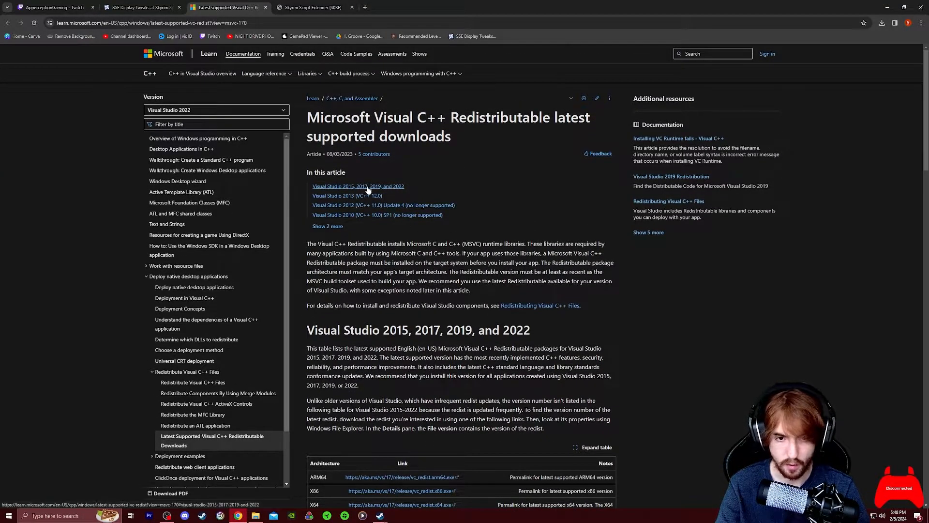
left_click(386, 187)
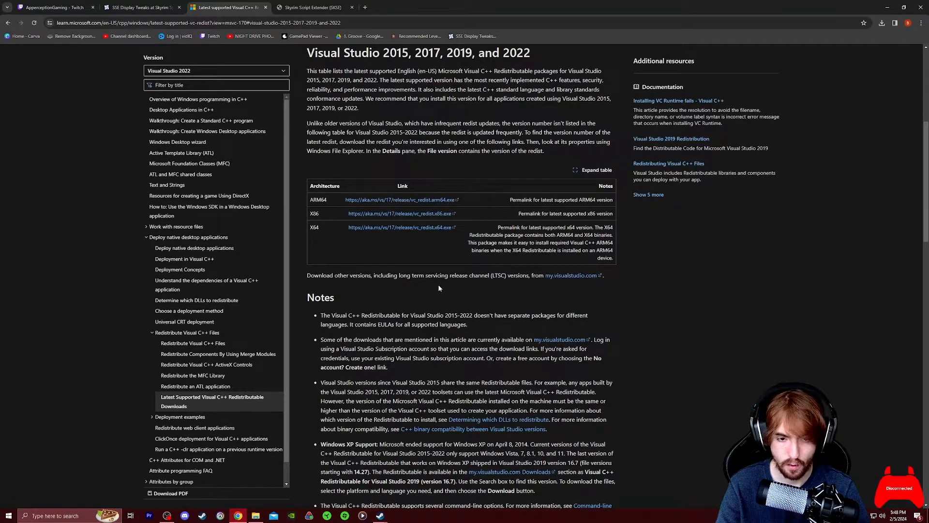
scroll(506, 330, "up", 5)
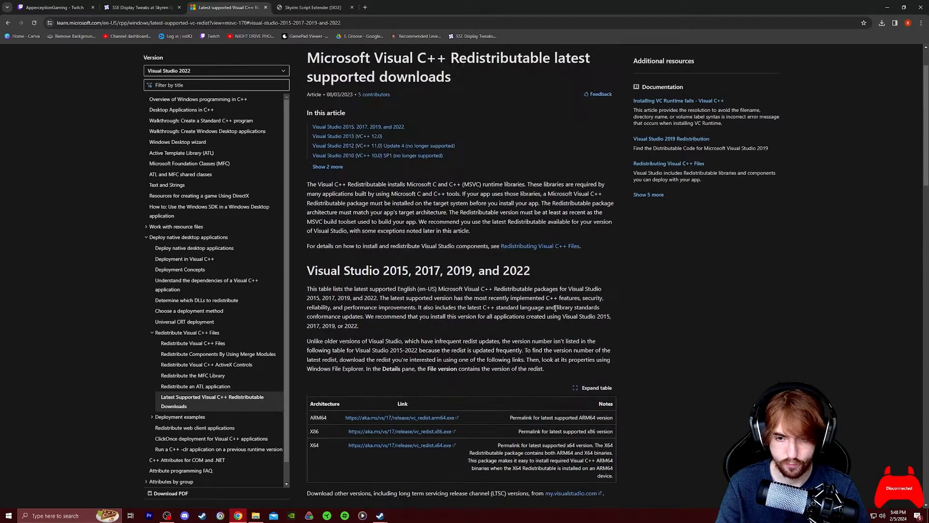
scroll(490, 326, "down", 4)
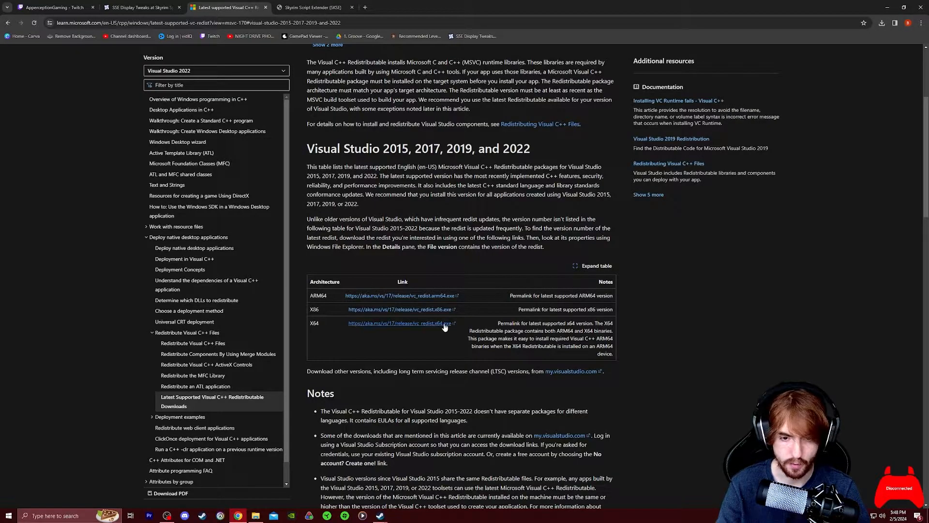
left_click(399, 326)
- Run the downloaded VC_redist.x64.exe to check its setup options, and cancel out of the setup
left_click(882, 22)
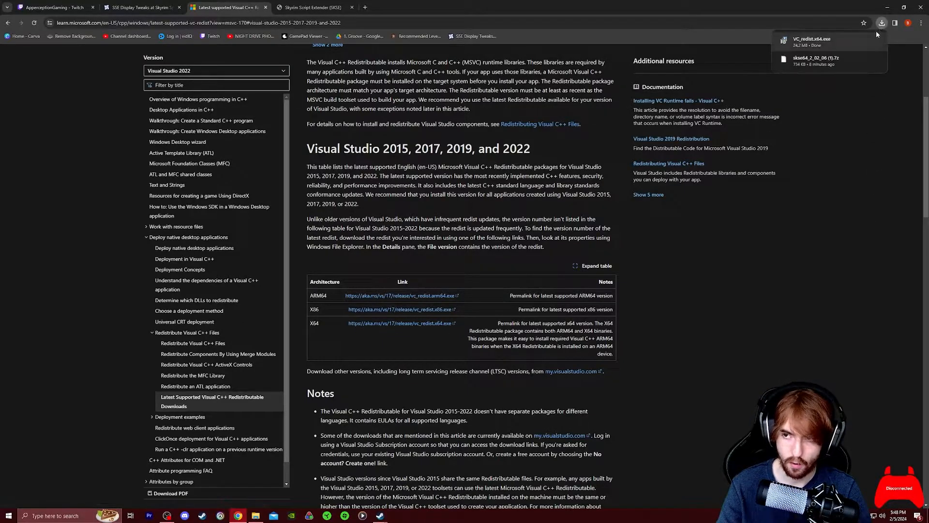
left_click(835, 40)
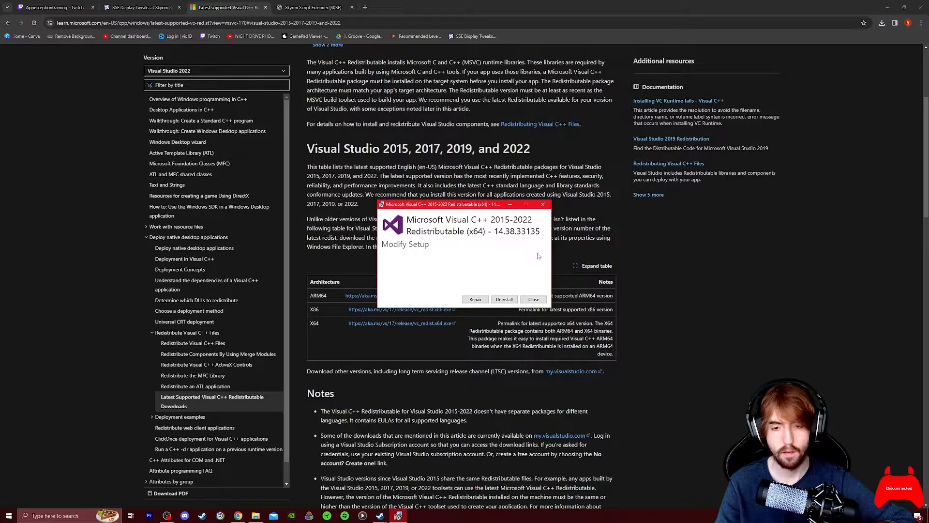
left_click_drag(475, 207, 547, 237)
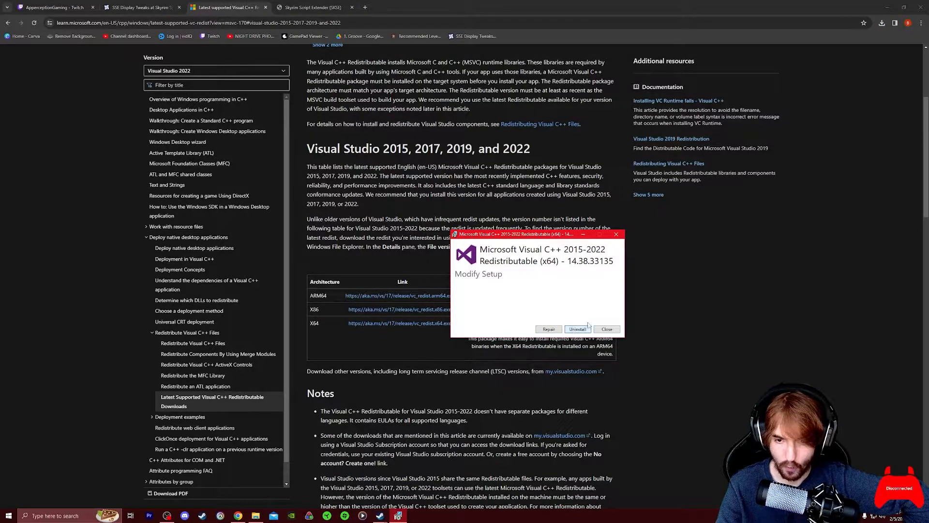
left_click(616, 235)
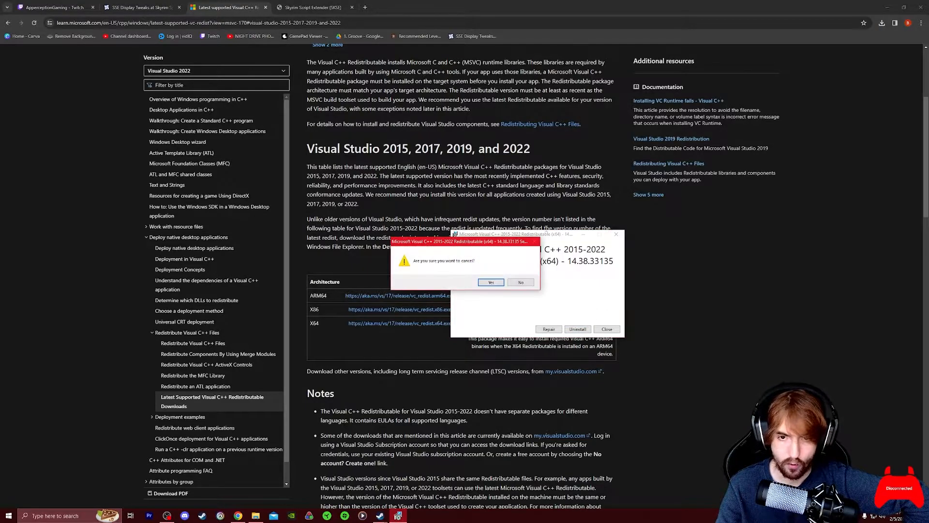
left_click(490, 283)
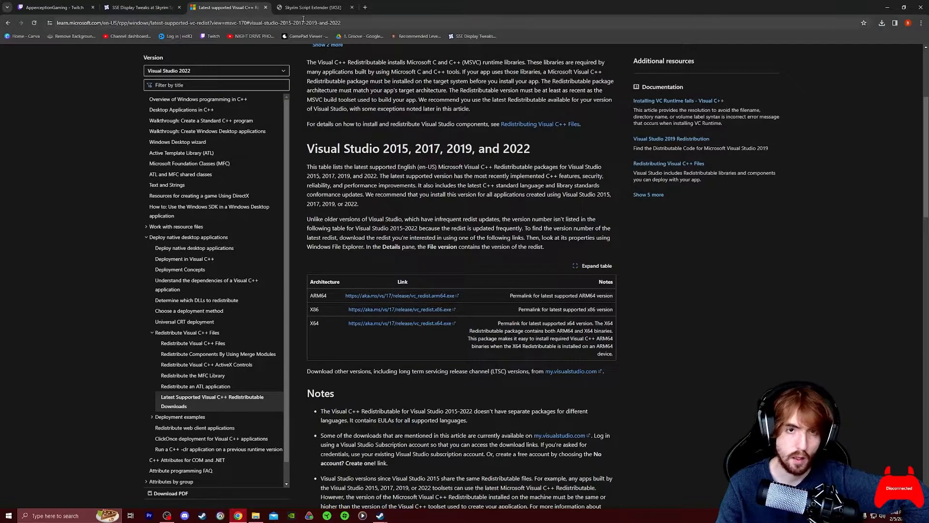
- Close the Visual C++ page and open Address Library for SKSE Plugins from the mod's additional files requirements
left_click(266, 7)
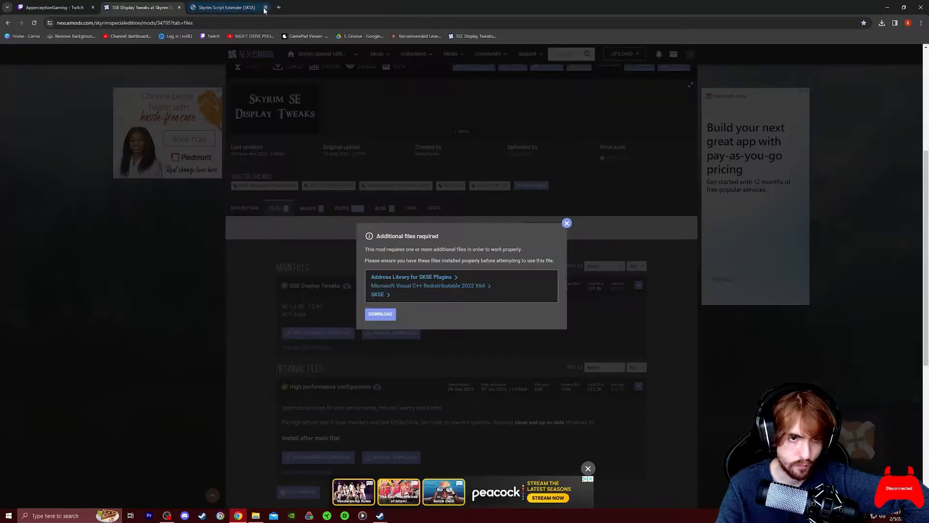
left_click(411, 277)
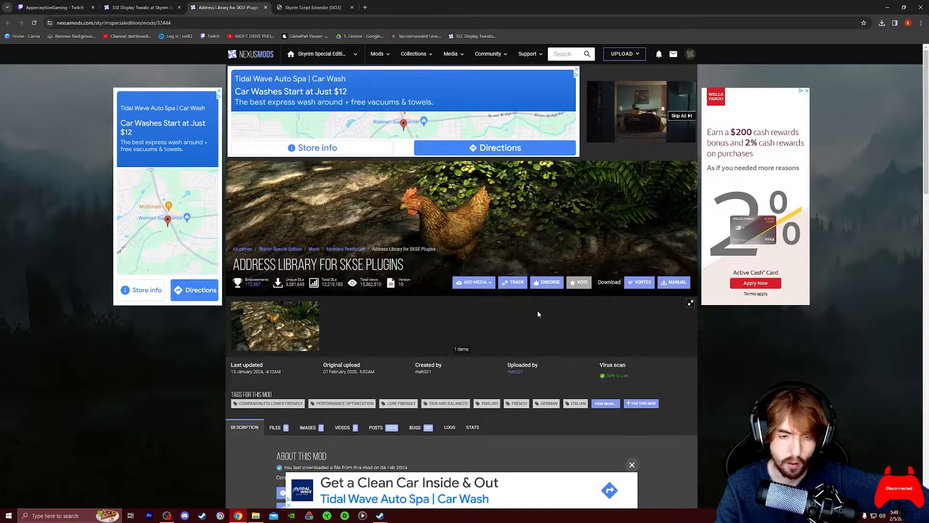
scroll(388, 308, "down", 1)
scroll(388, 308, "up", 1)
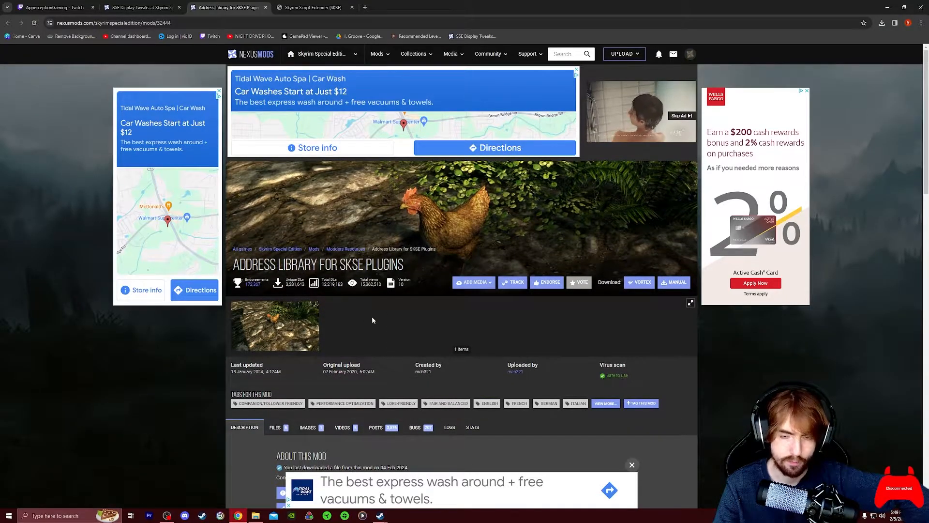
- Dismiss the additional files notice on the SSE Display Tweaks page and look over the mod page
left_click(167, 8)
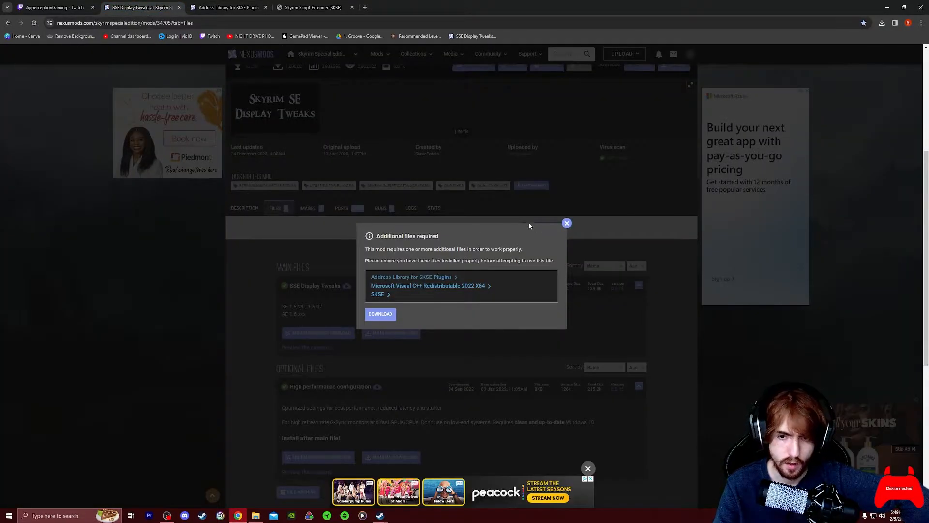
left_click(566, 223)
scroll(469, 256, "up", 4)
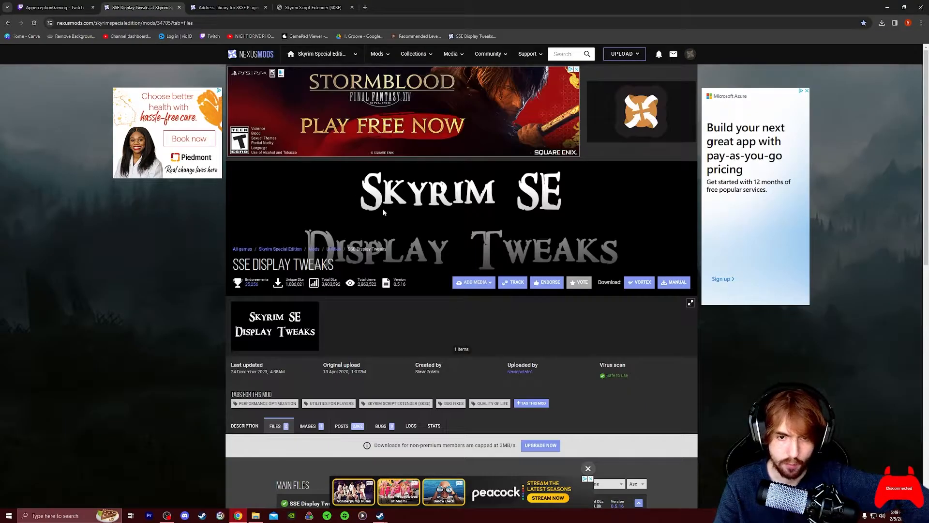
scroll(377, 291, "down", 3)
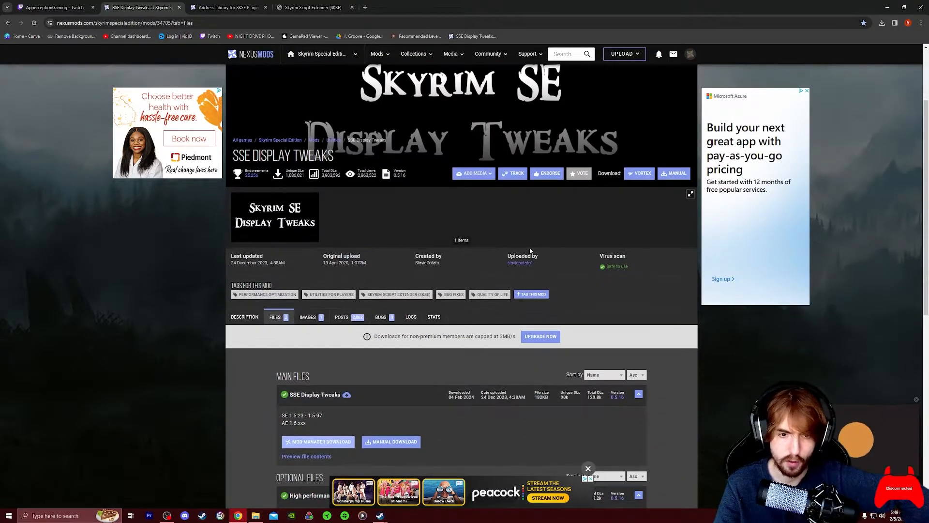
scroll(454, 258, "up", 3)
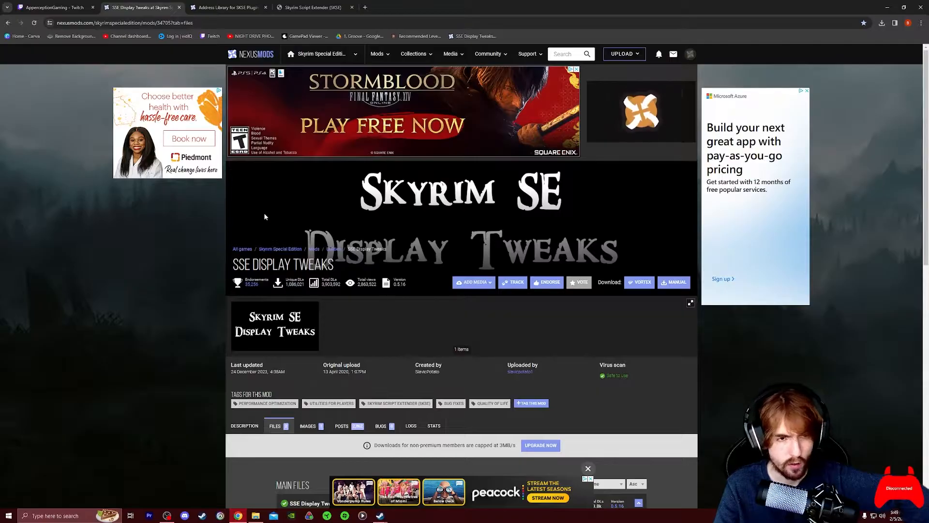
- Return to the Address Library for SKSE Plugins page and show its files
left_click(218, 8)
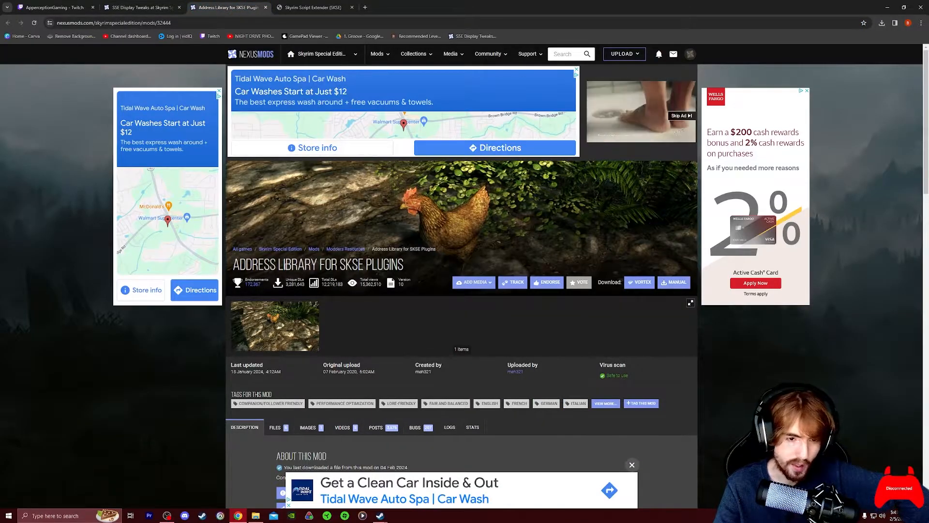
scroll(279, 248, "down", 4)
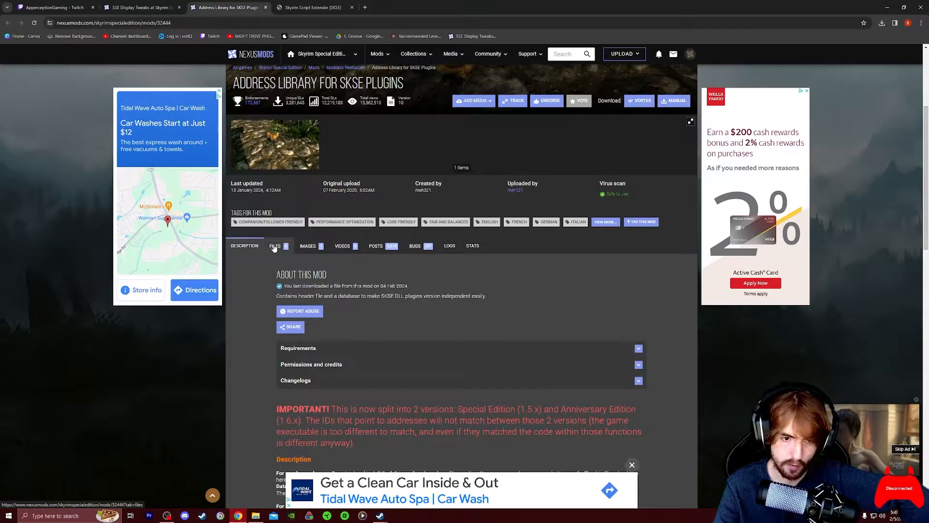
left_click(274, 247)
- Examine the Address Library files, comparing the all-in-one downloads for Special Edition and Anniversary Edition and their mod manager options
scroll(472, 273, "down", 2)
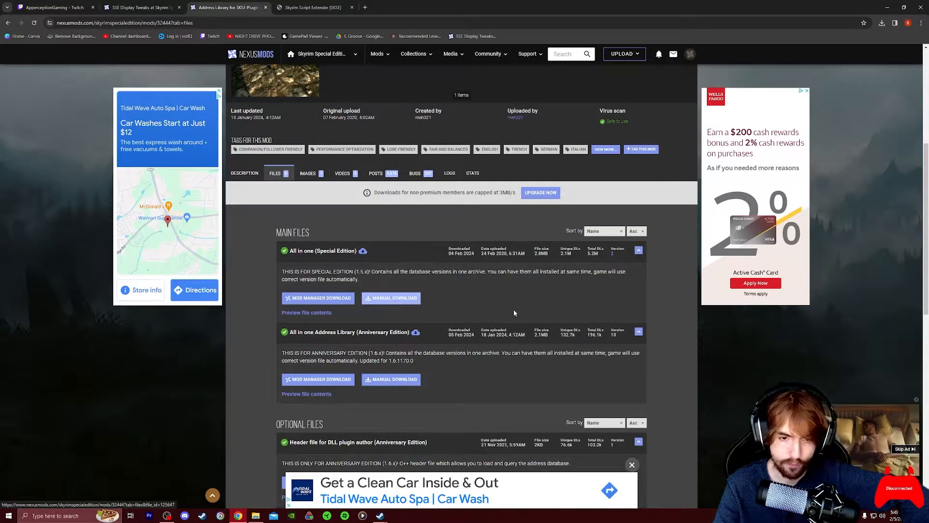
scroll(532, 356, "down", 2)
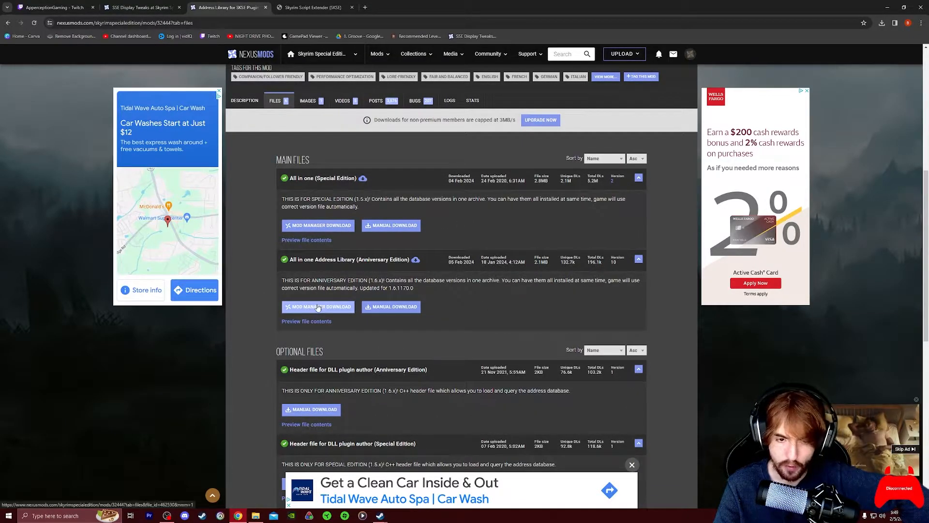
scroll(334, 316, "up", 1)
scroll(334, 316, "down", 1)
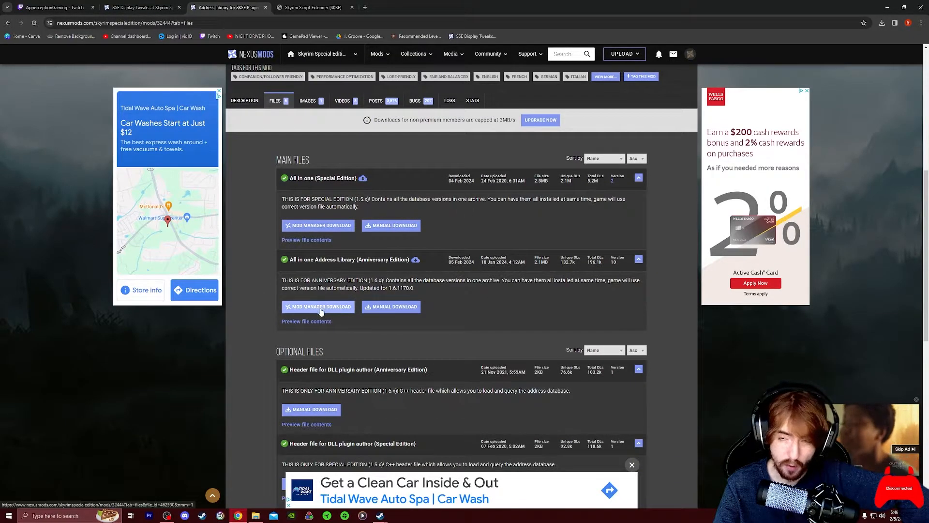
scroll(319, 315, "up", 3)
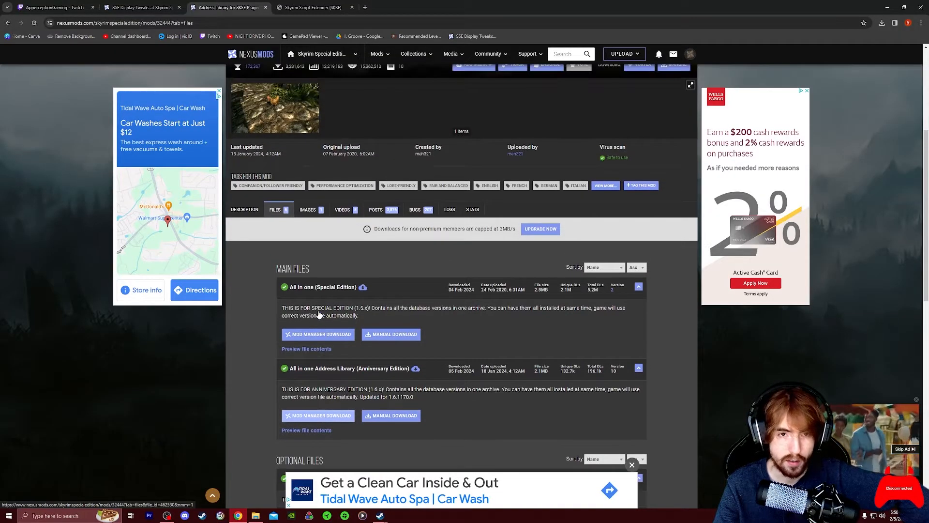
scroll(311, 340, "down", 2)
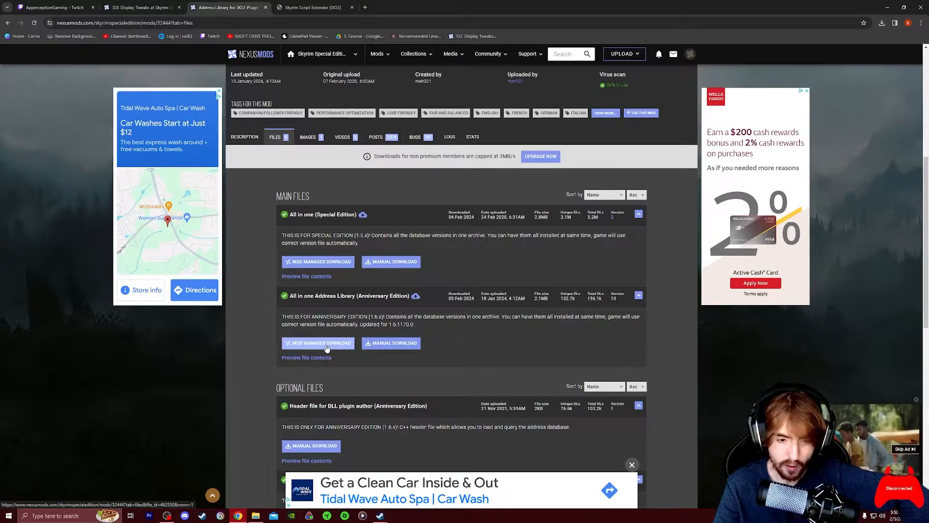
scroll(327, 348, "up", 1)
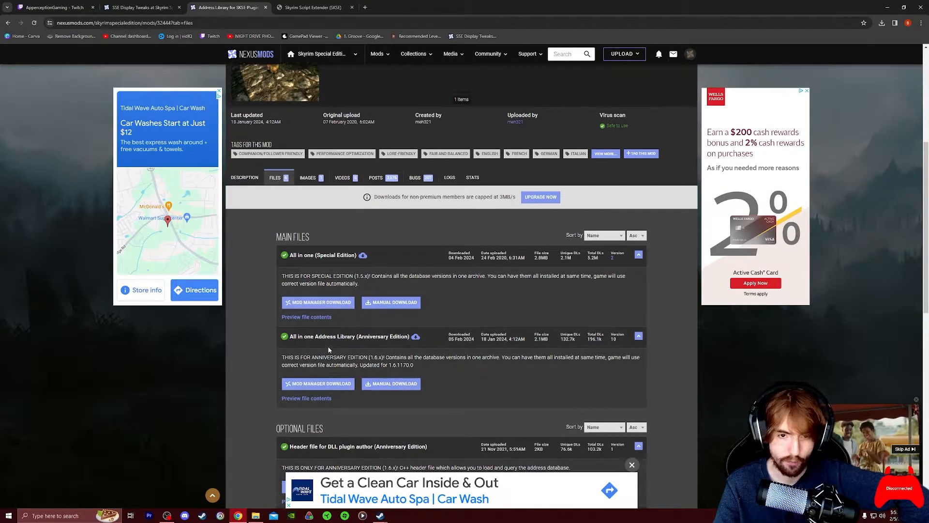
scroll(326, 310, "up", 5)
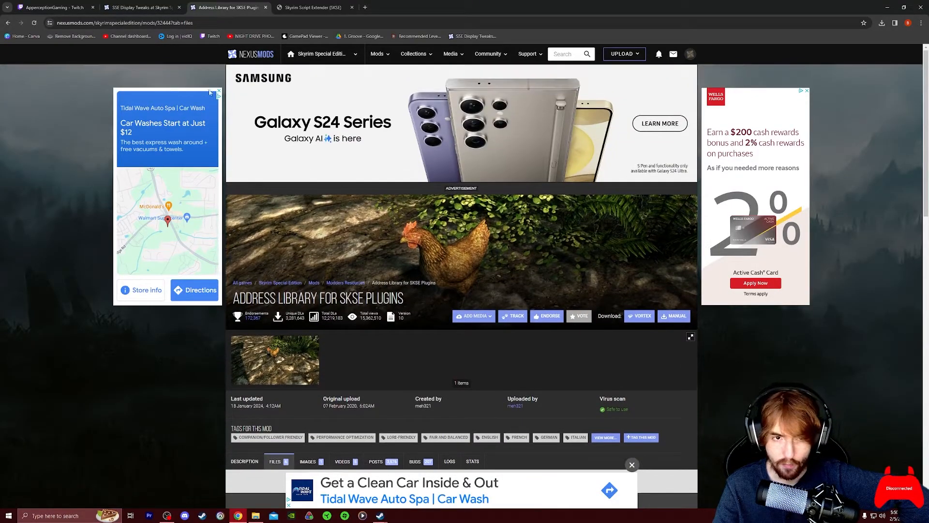
scroll(314, 204, "down", 5)
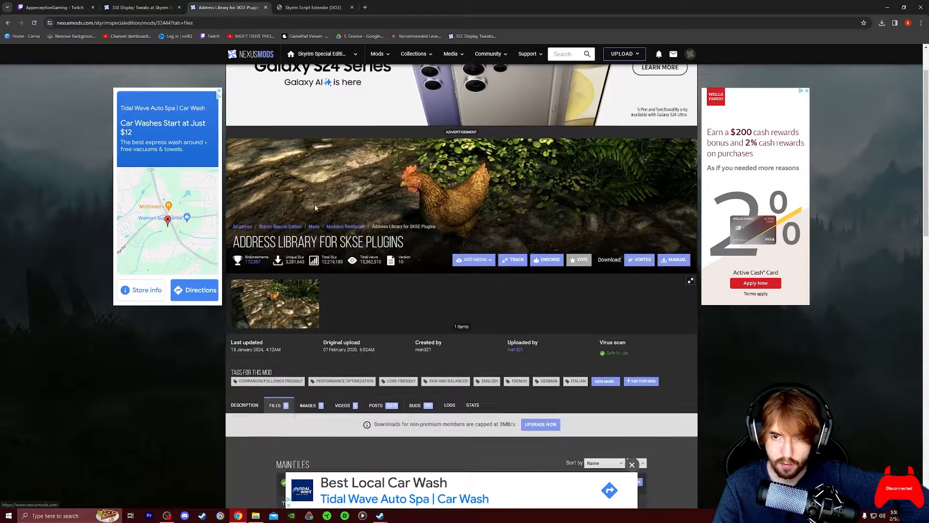
scroll(315, 206, "down", 2)
scroll(314, 207, "up", 7)
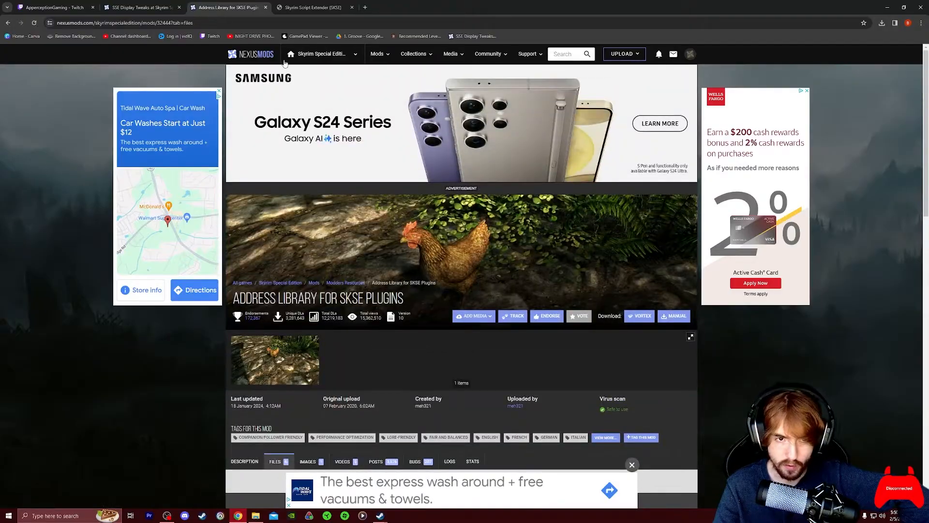
scroll(283, 242, "down", 8)
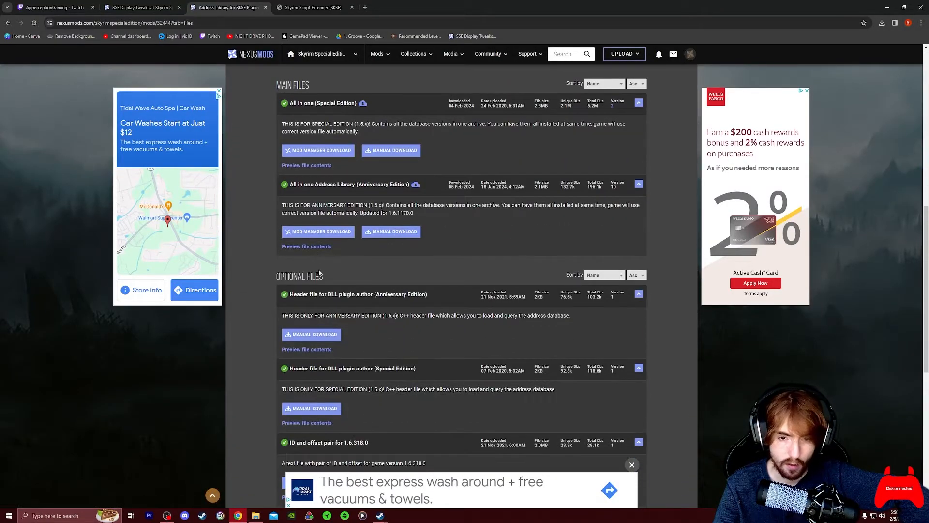
scroll(332, 270, "up", 1)
scroll(327, 291, "up", 6)
scroll(386, 294, "down", 5)
scroll(385, 290, "down", 5)
scroll(385, 289, "up", 8)
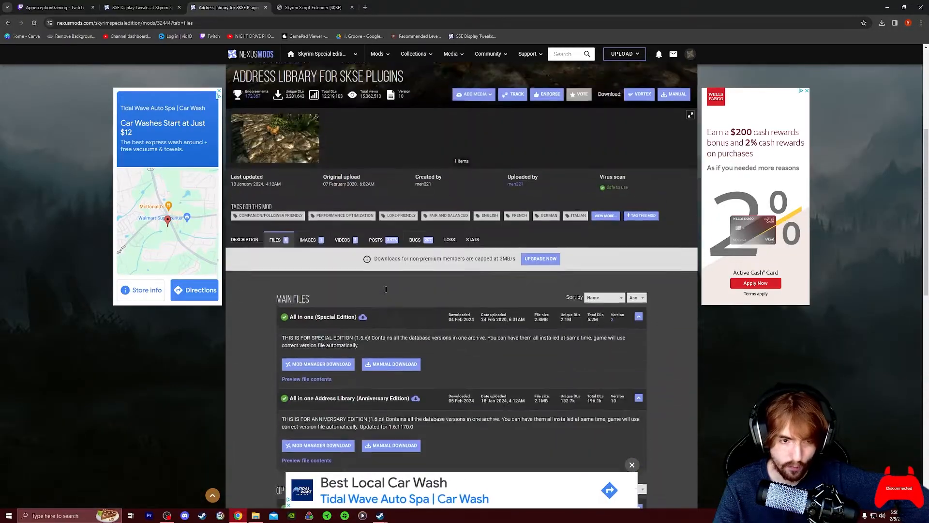
scroll(385, 289, "up", 4)
scroll(385, 289, "down", 10)
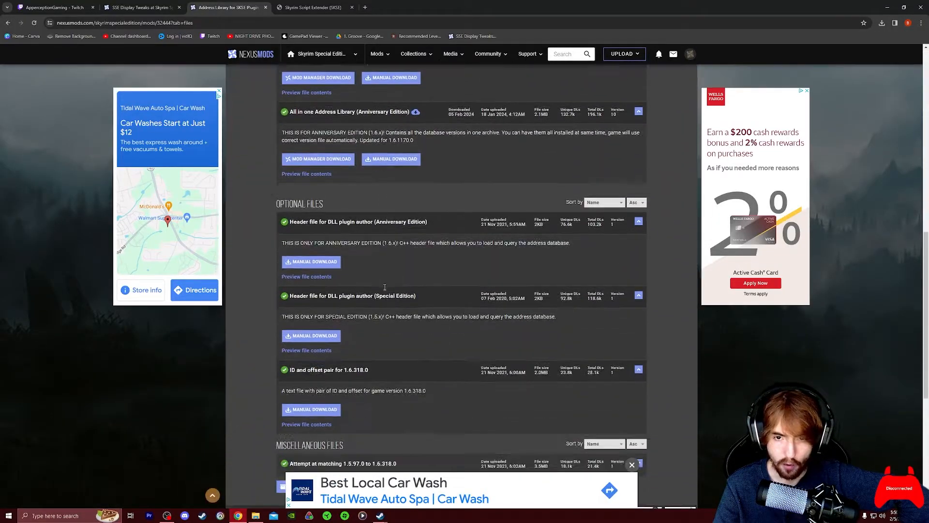
scroll(385, 289, "up", 4)
- Search the web for "vortex" in place of the Skyrim Script Extender page
left_click(312, 8)
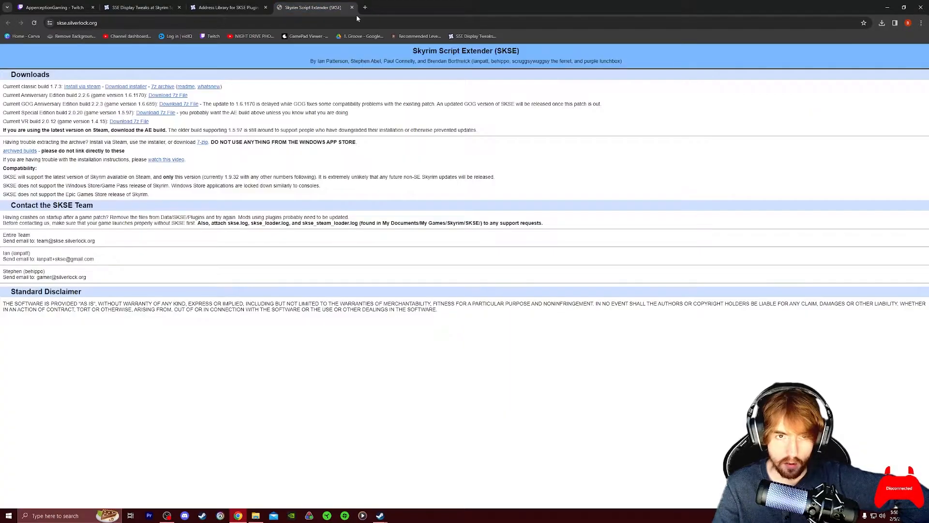
left_click(243, 27)
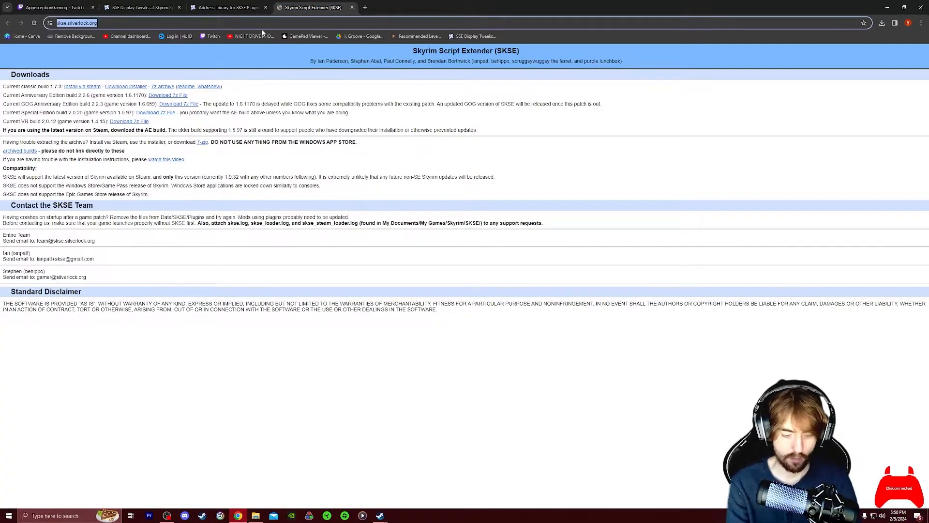
type("vortex")
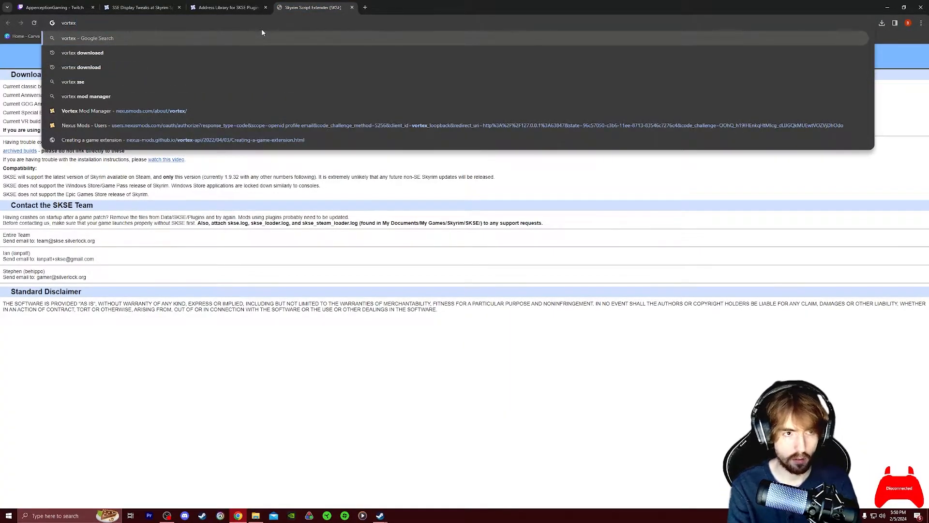
key("Return")
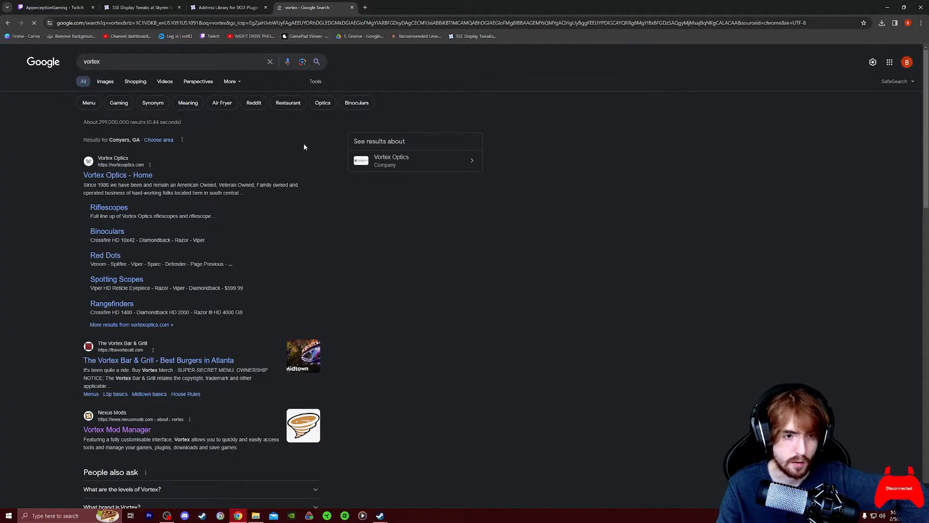
- Open the Vortex Mod Manager page on Nexus Mods and request the manual download of the main Vortex file
scroll(299, 151, "down", 5)
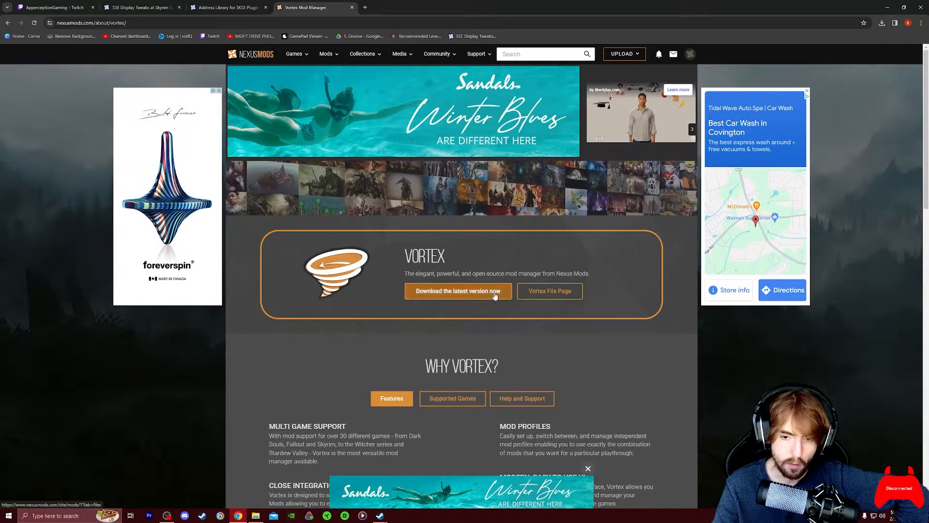
left_click(468, 296)
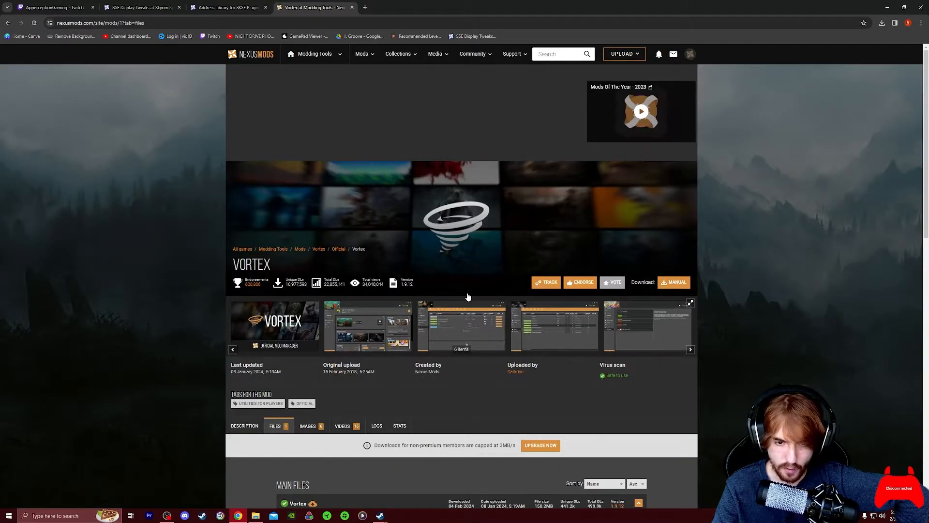
scroll(468, 296, "down", 4)
scroll(467, 297, "up", 3)
scroll(257, 261, "down", 4)
scroll(257, 261, "down", 1)
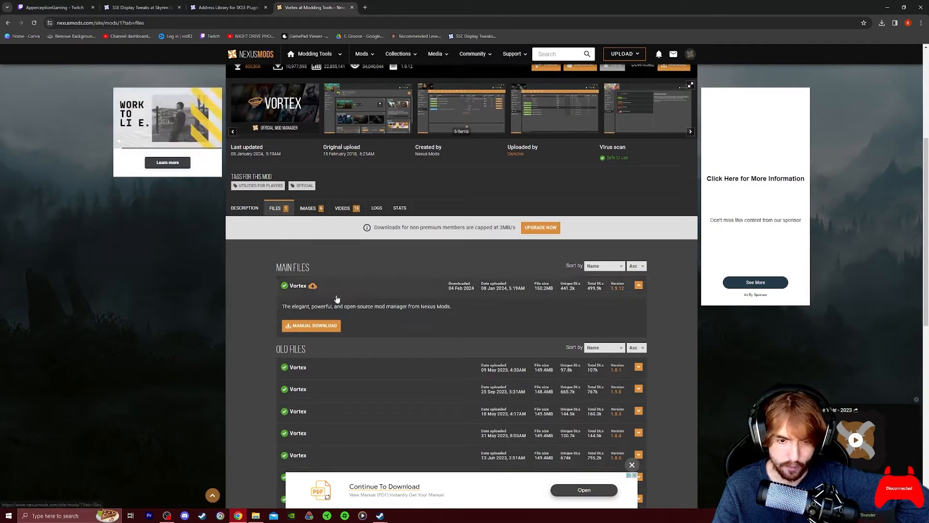
scroll(338, 291, "down", 1)
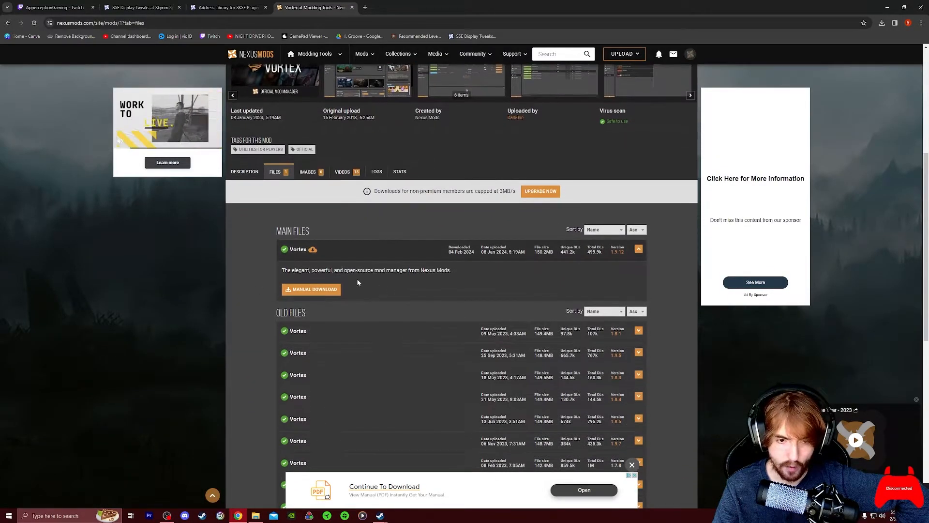
left_click(308, 290)
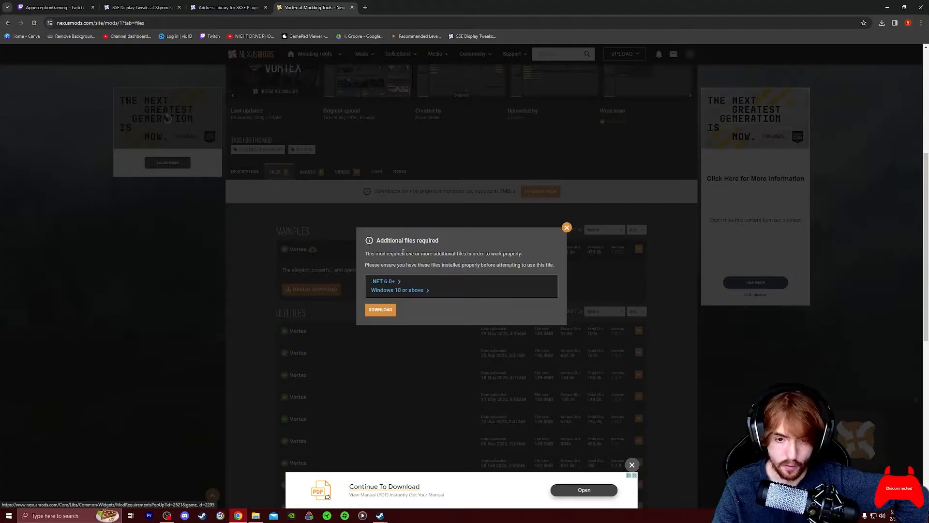
- Get the required .NET 6.0+ runtime, launch its Windows Desktop Runtime 6.0.26 (x64) installer, and exit the setup without modifying anything
left_click(381, 284)
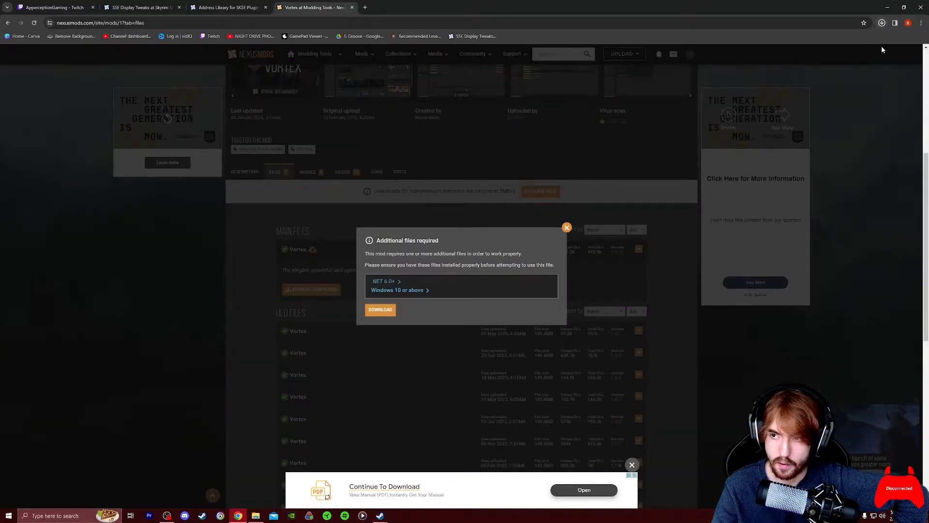
left_click(882, 22)
left_click(836, 44)
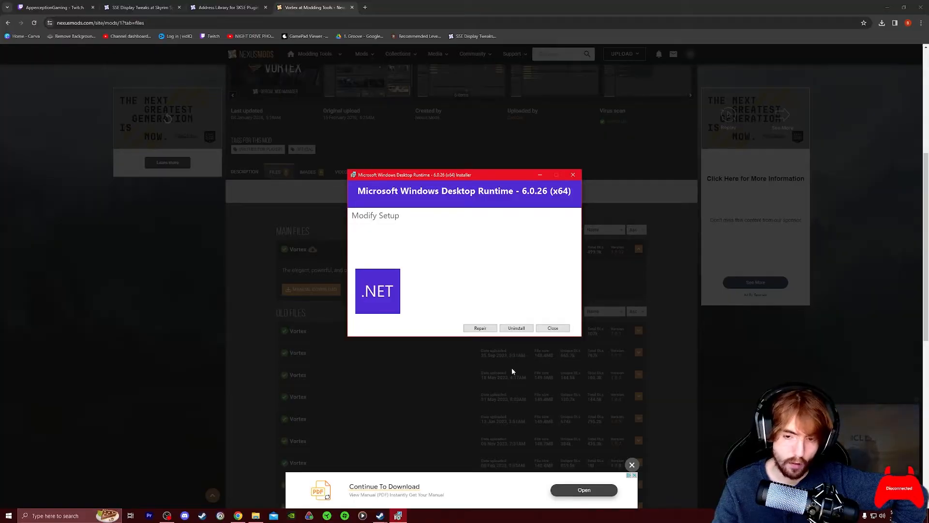
left_click(576, 177)
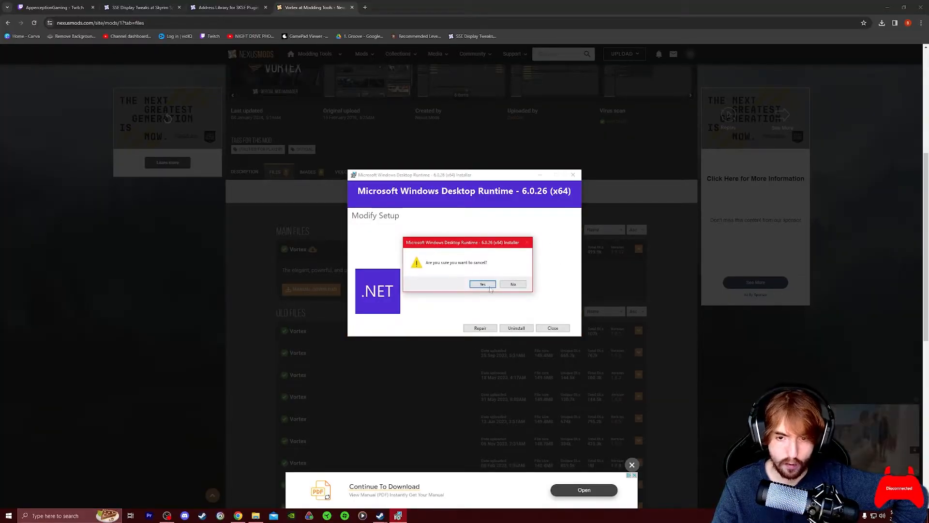
key("Return")
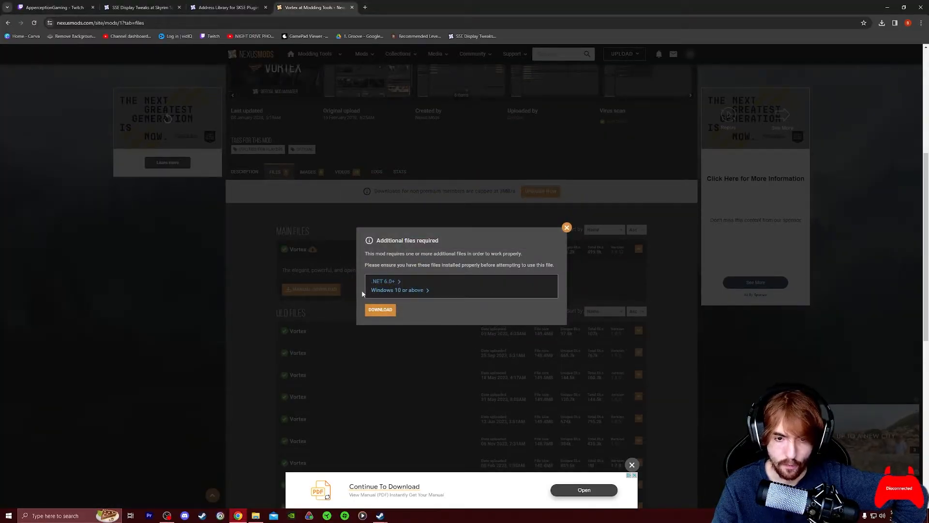
- Continue past the requirements notice and download Vortex-1-1-9-12-1704709175.exe with the free slow option
left_click(386, 314)
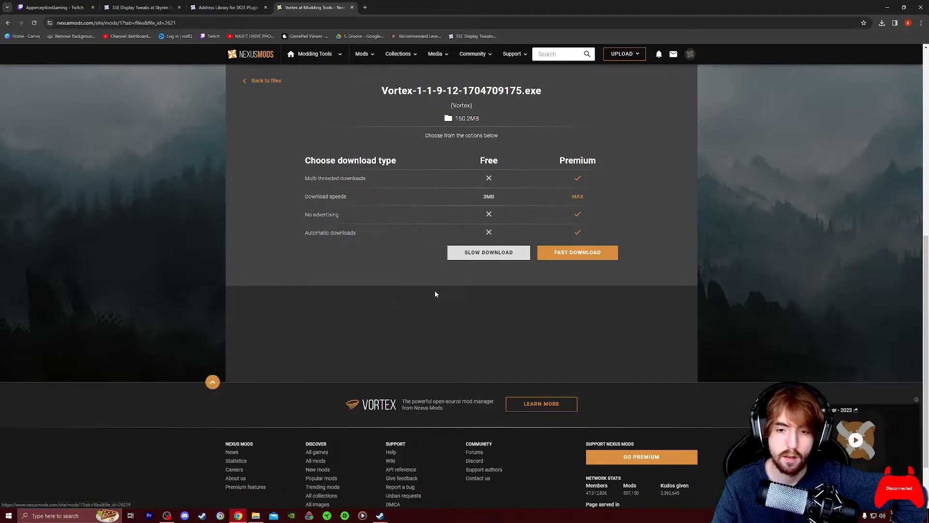
left_click(489, 254)
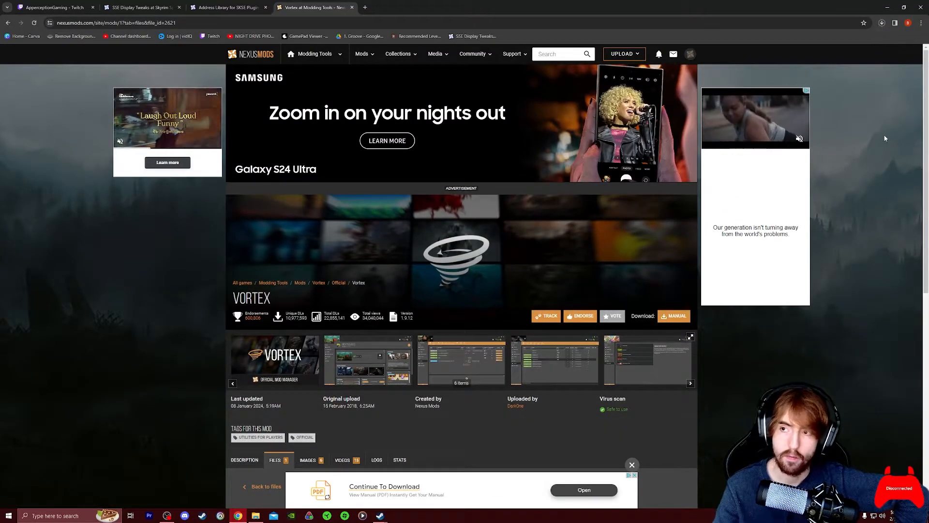
- Clear the browser, Steam and its sale popup off the desktop, then switch to Vortex and show its games
left_click(889, 8)
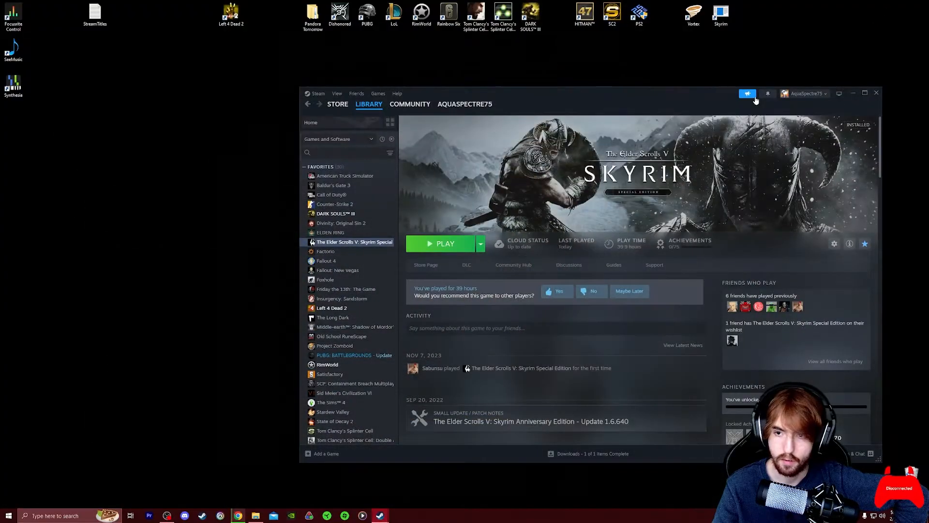
left_click(854, 93)
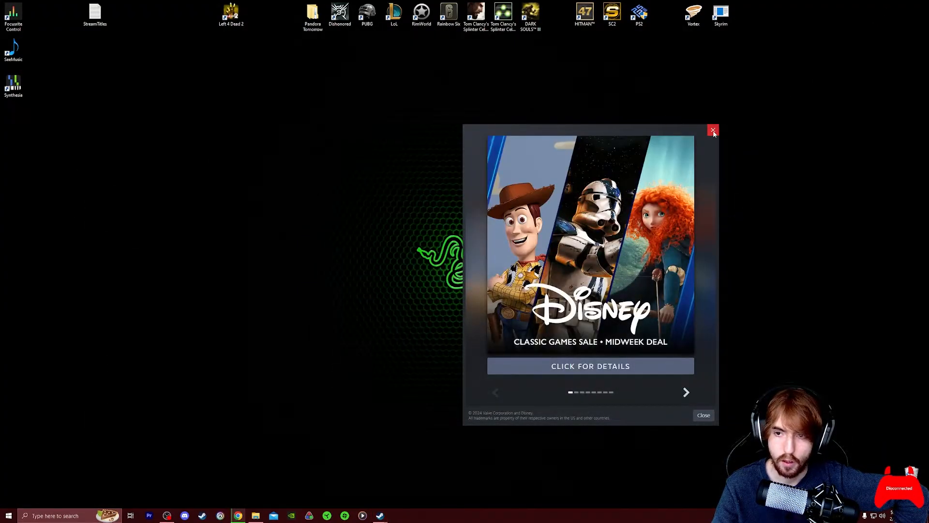
left_click(713, 131)
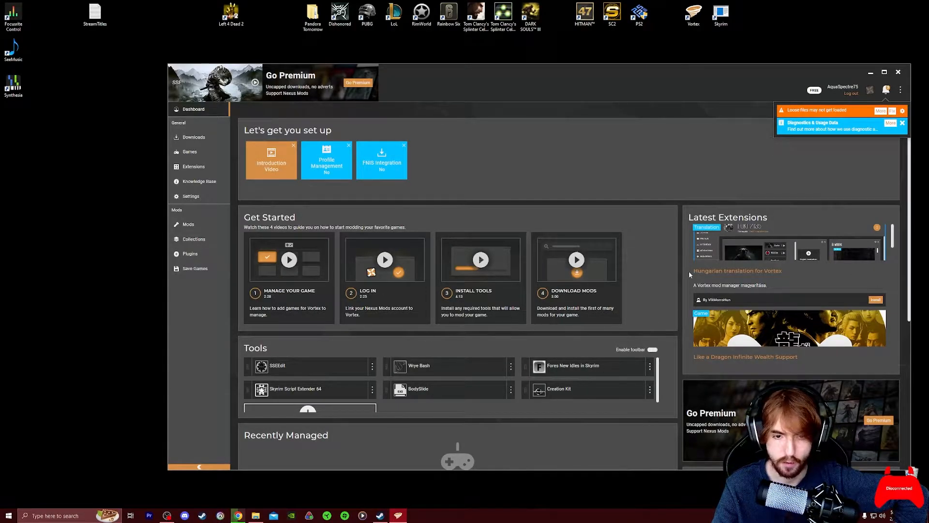
left_click(196, 153)
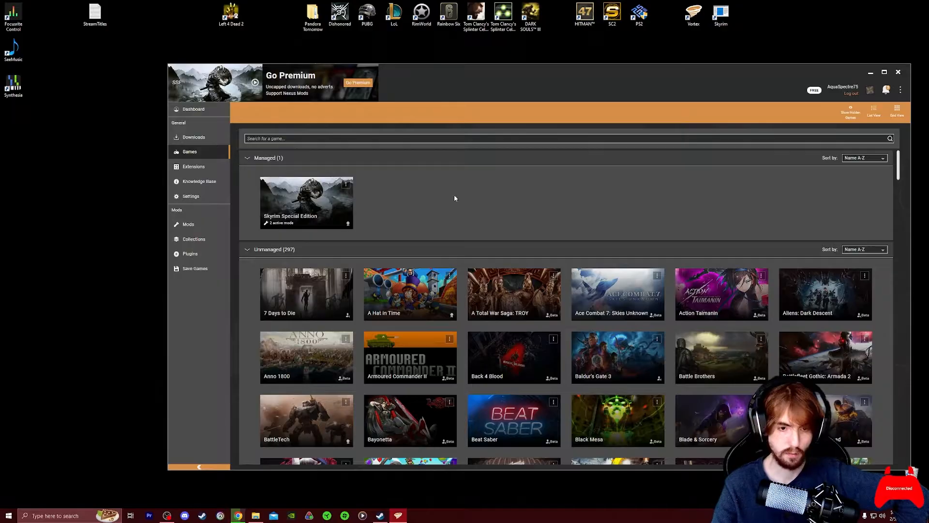
- Look through the managed and unmanaged games in Vortex to locate the Skyrim entries
scroll(537, 242, "down", 2)
scroll(537, 241, "up", 2)
scroll(357, 309, "down", 10)
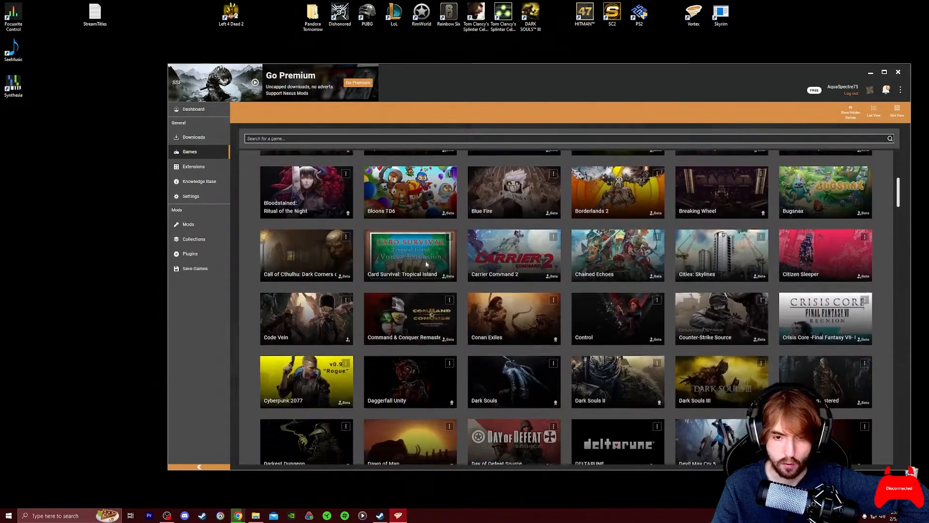
scroll(641, 251, "down", 15)
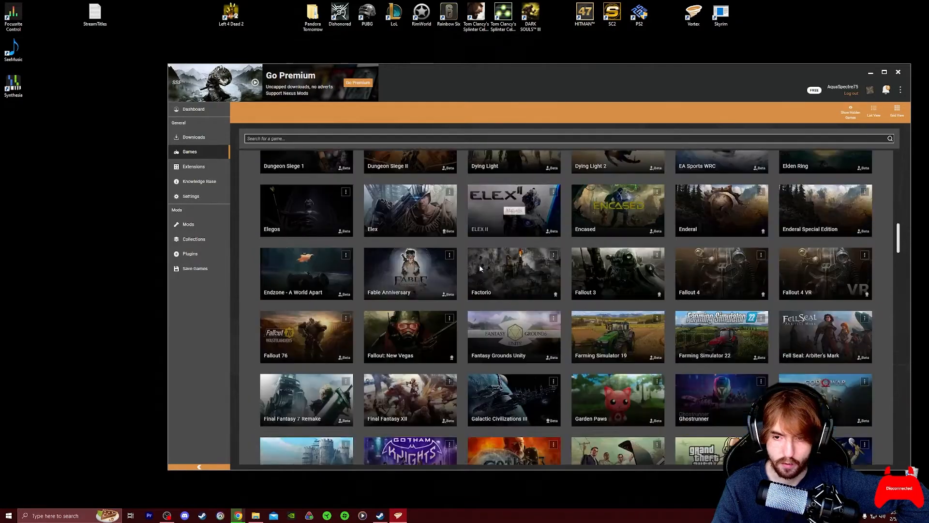
scroll(410, 261, "down", 10)
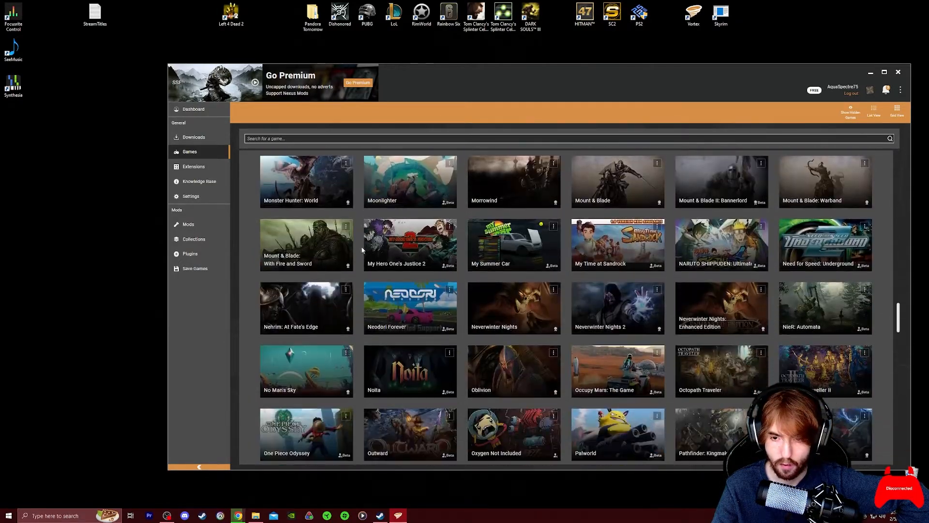
scroll(361, 247, "down", 8)
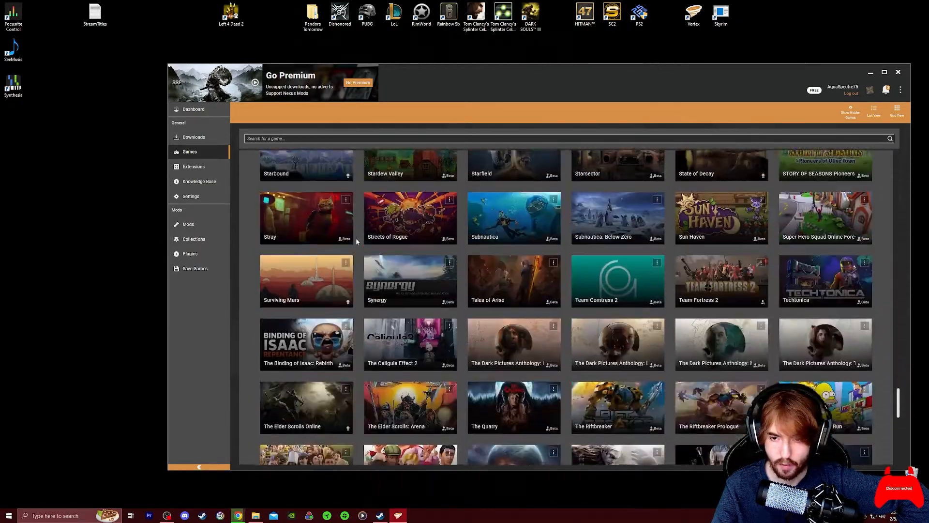
scroll(356, 239, "up", 7)
scroll(356, 237, "down", 5)
scroll(354, 233, "up", 6)
scroll(351, 234, "down", 2)
scroll(411, 242, "down", 2)
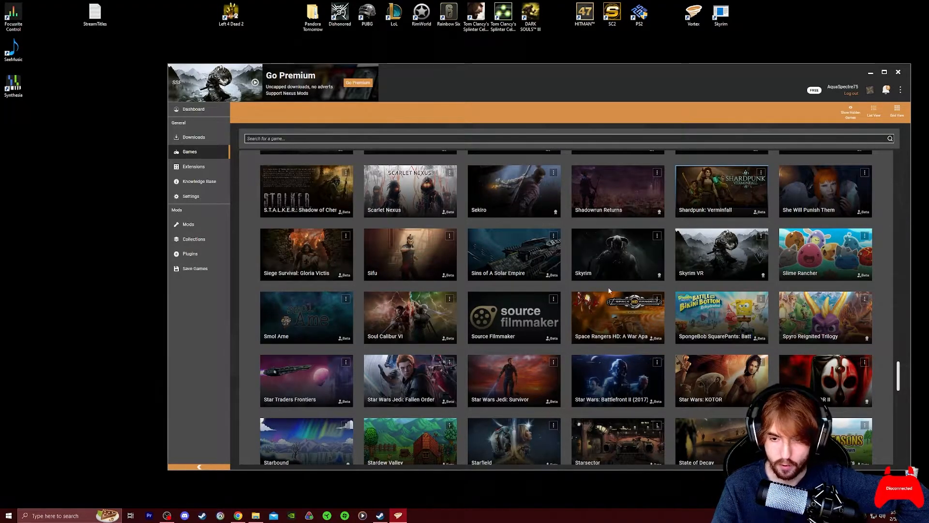
scroll(611, 291, "up", 20)
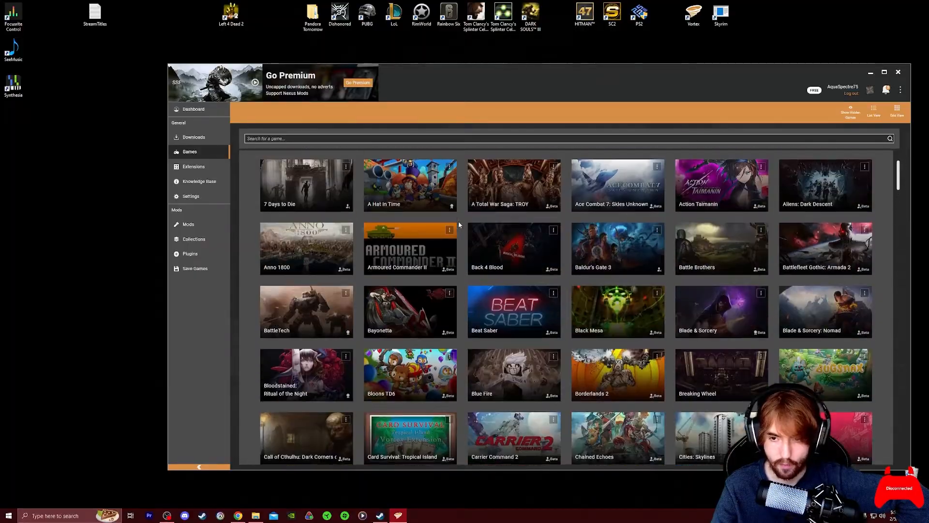
scroll(457, 220, "up", 3)
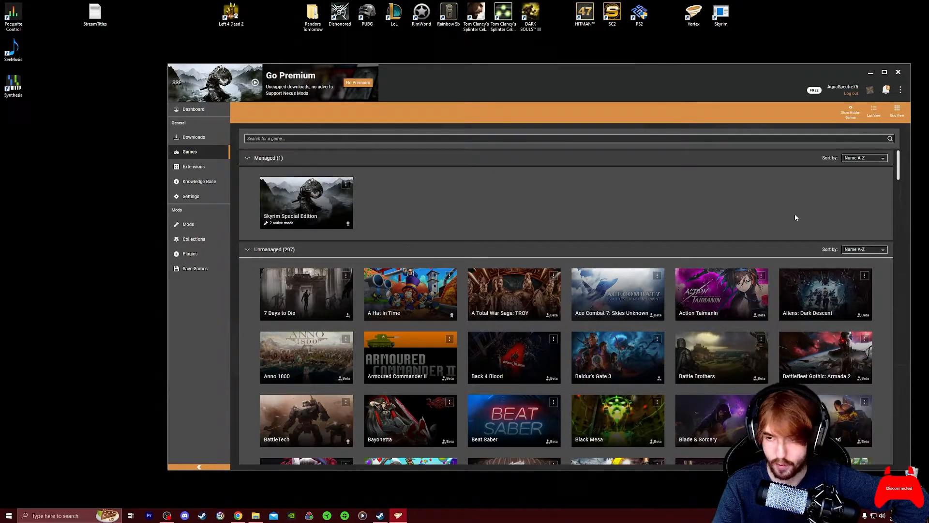
- Minimize Vortex, switch back to Chrome, and return to the Address Library for SKSE Plugins page
left_click(871, 73)
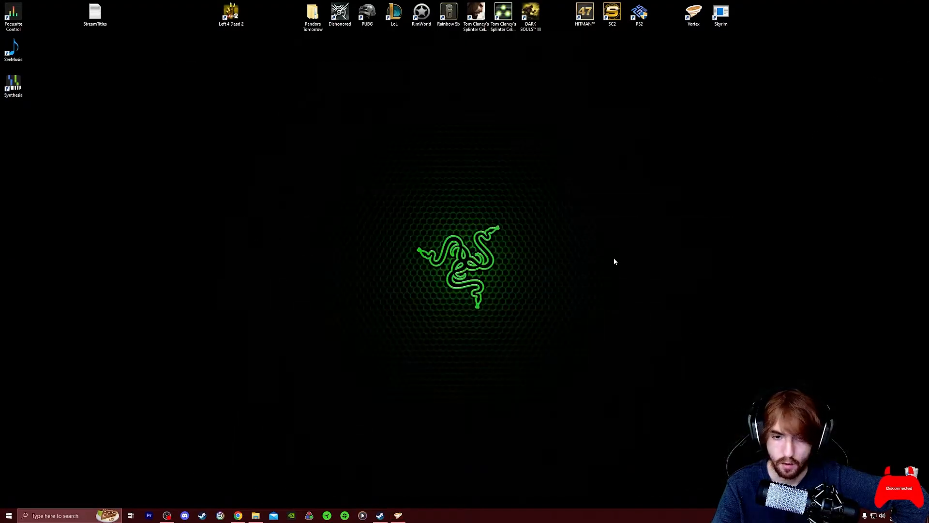
left_click(238, 516)
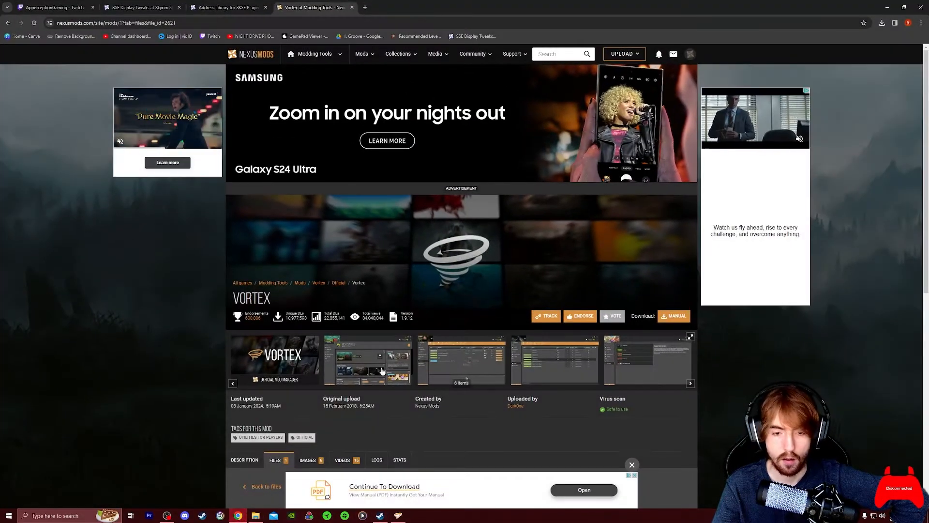
scroll(472, 317, "down", 4)
scroll(472, 318, "down", 4)
scroll(401, 249, "up", 10)
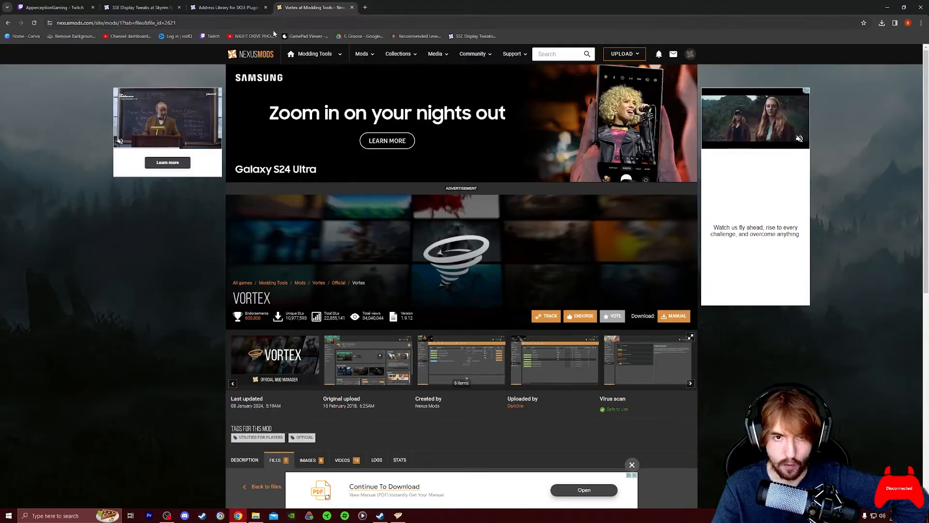
left_click(226, 9)
scroll(414, 153, "up", 8)
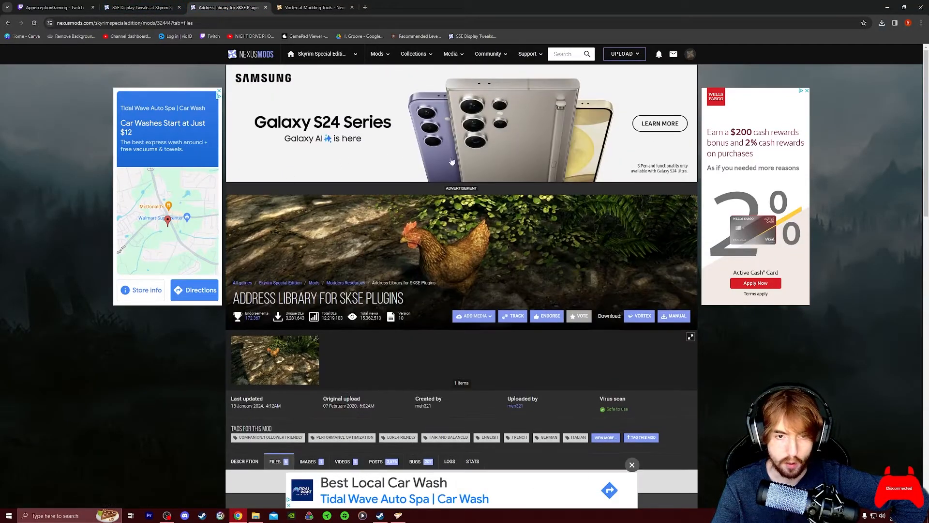
- Examine which game versions the Special Edition and Anniversary Edition all-in-one files support, highlighting the Anniversary Edition's version note
scroll(259, 241, "down", 2)
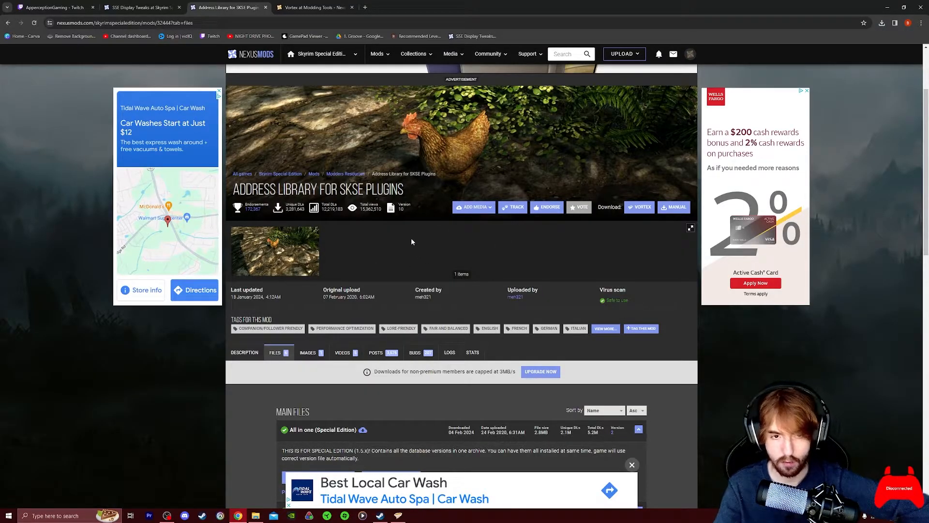
scroll(406, 229, "down", 4)
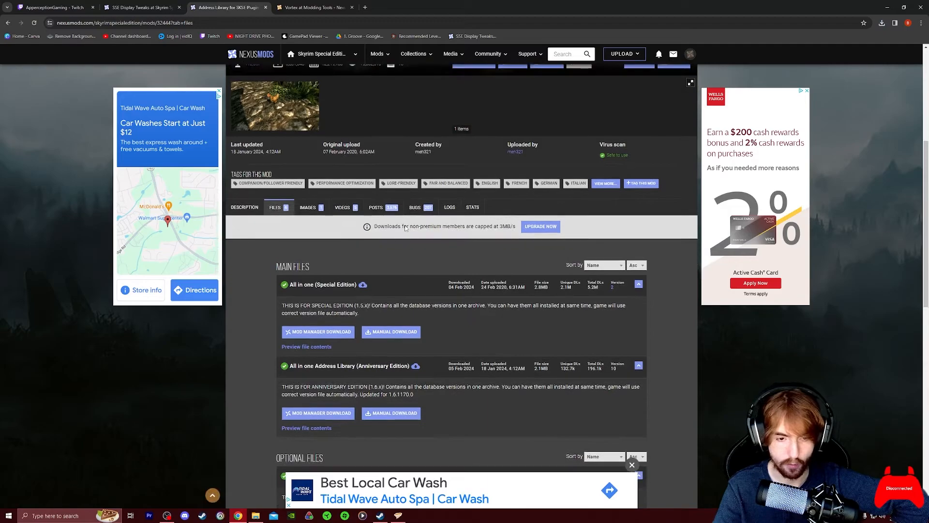
scroll(405, 224, "up", 6)
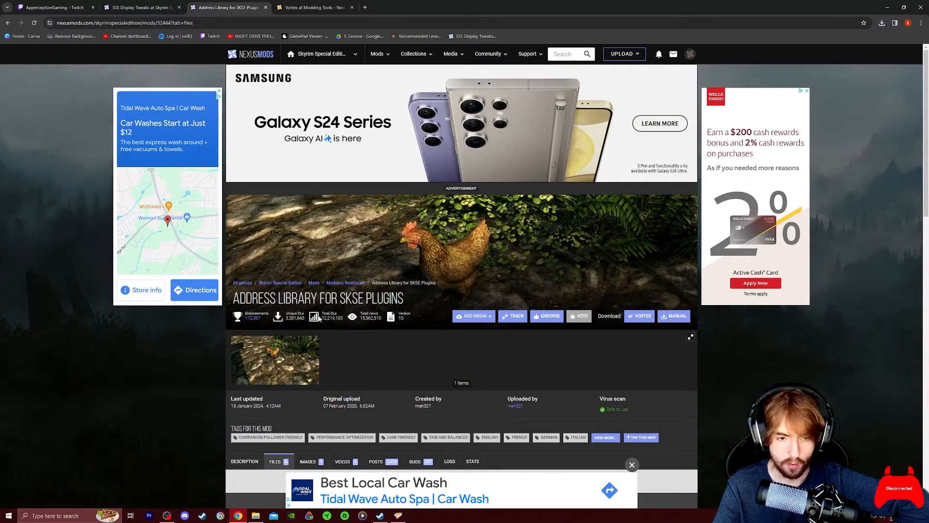
scroll(349, 199, "down", 2)
scroll(408, 284, "down", 6)
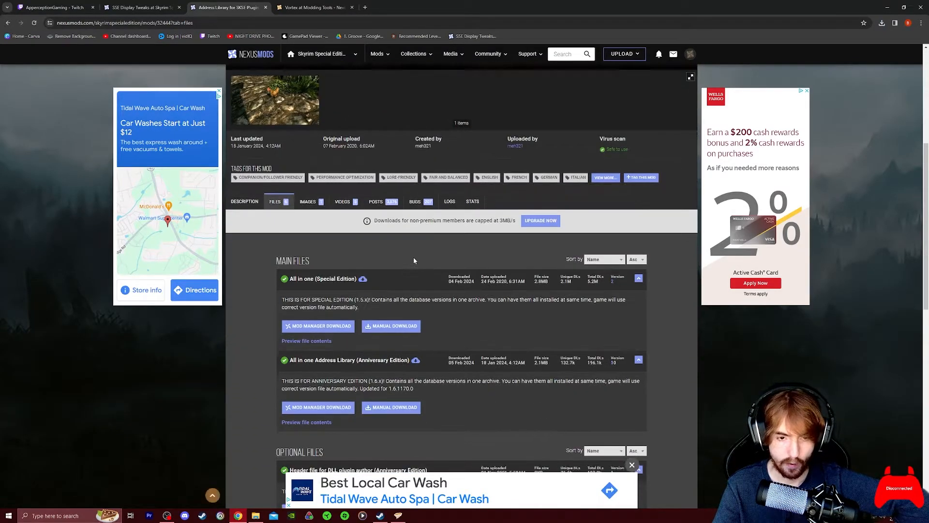
scroll(414, 258, "up", 2)
scroll(414, 255, "up", 5)
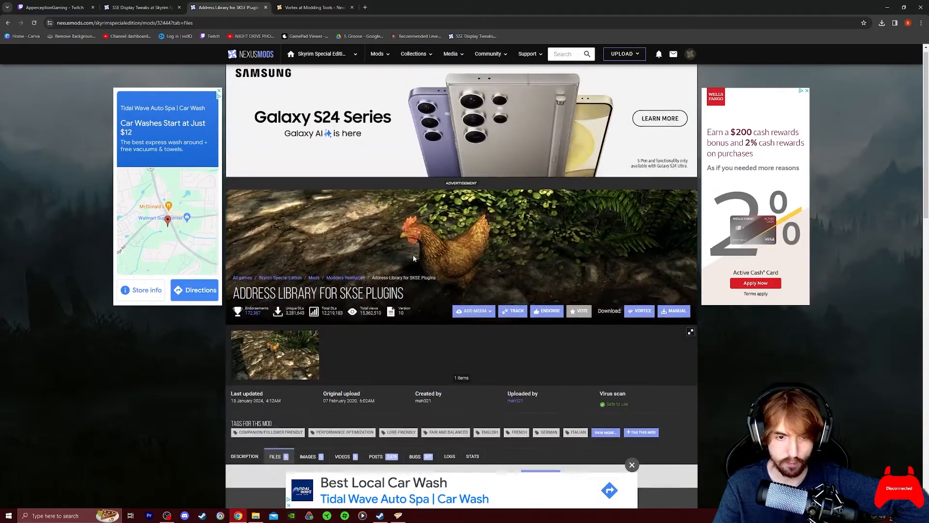
scroll(280, 202, "down", 2)
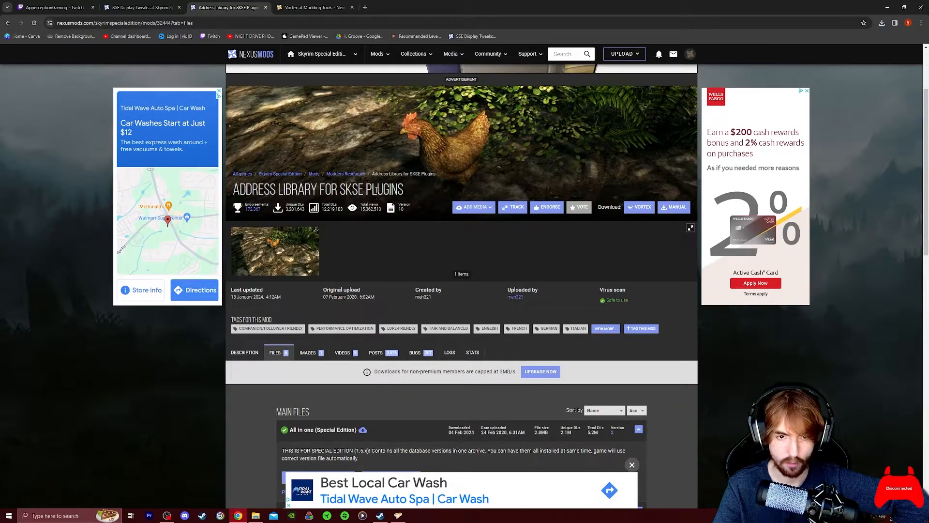
scroll(391, 192, "down", 6)
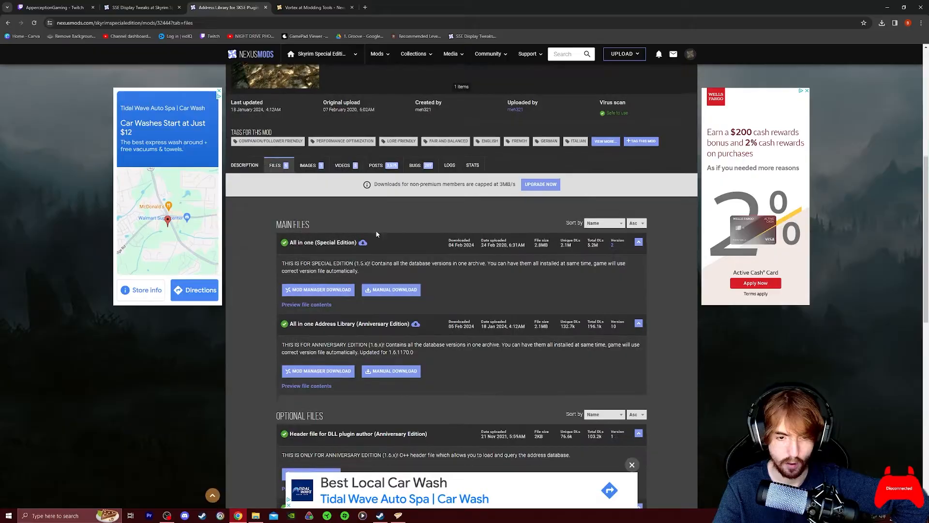
scroll(451, 242, "up", 2)
scroll(451, 242, "down", 1)
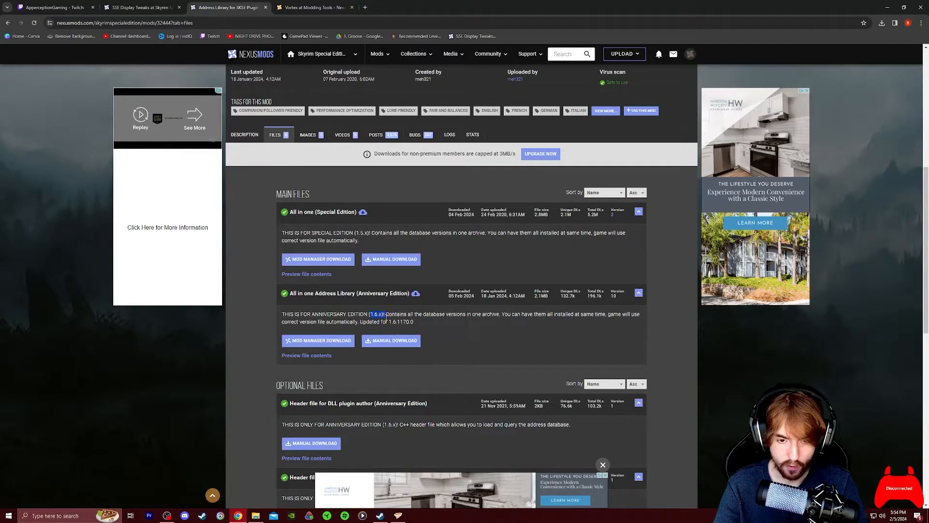
left_click_drag(386, 315, 382, 318)
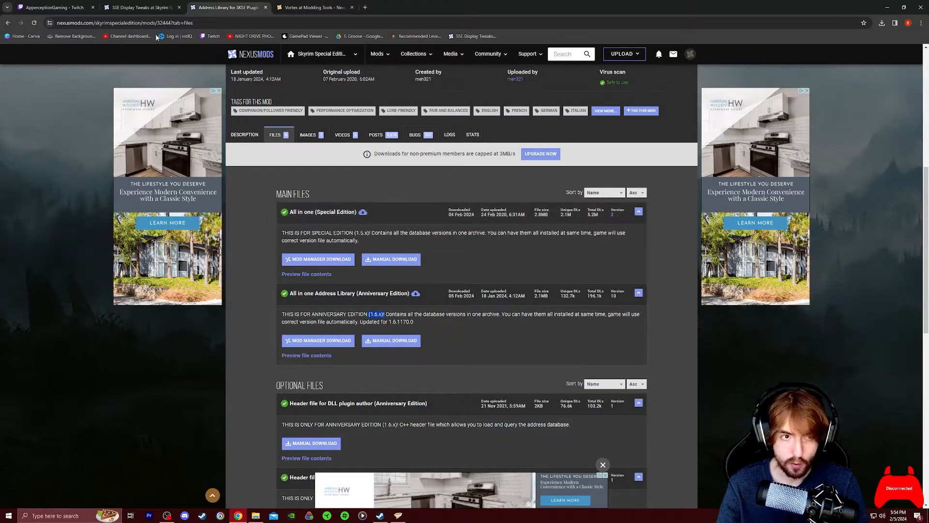
- Try a slow download of the all-in-one Anniversary Edition Address Library into Vortex, and decline downloading the existing file again
left_click(169, 9)
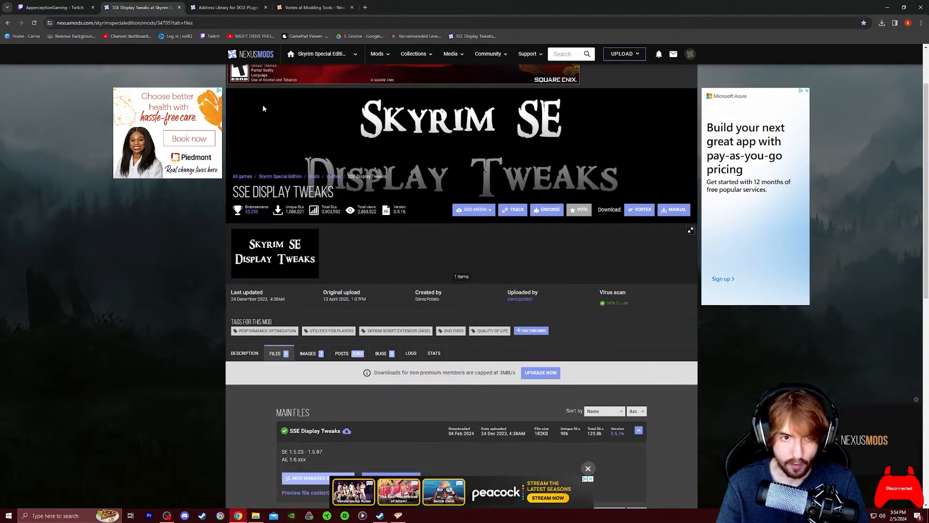
left_click(208, 7)
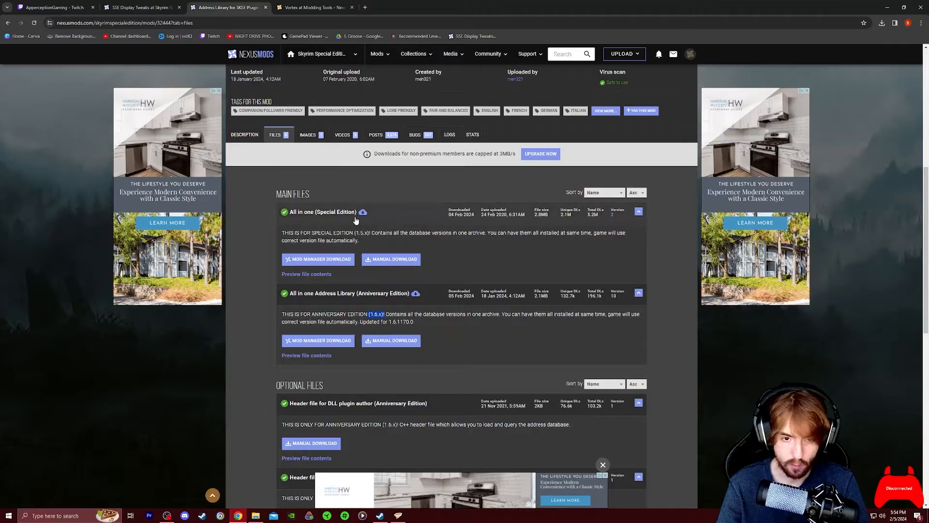
scroll(323, 216, "up", 3)
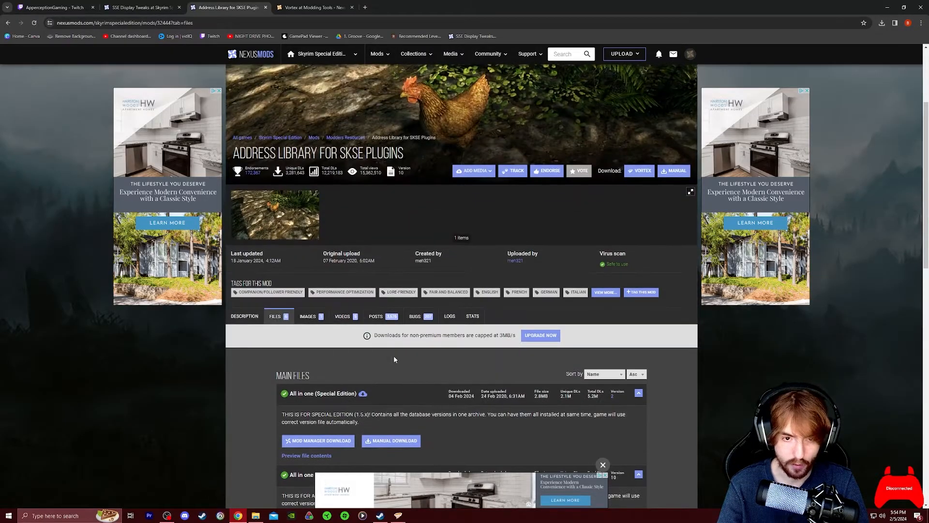
scroll(360, 305, "down", 4)
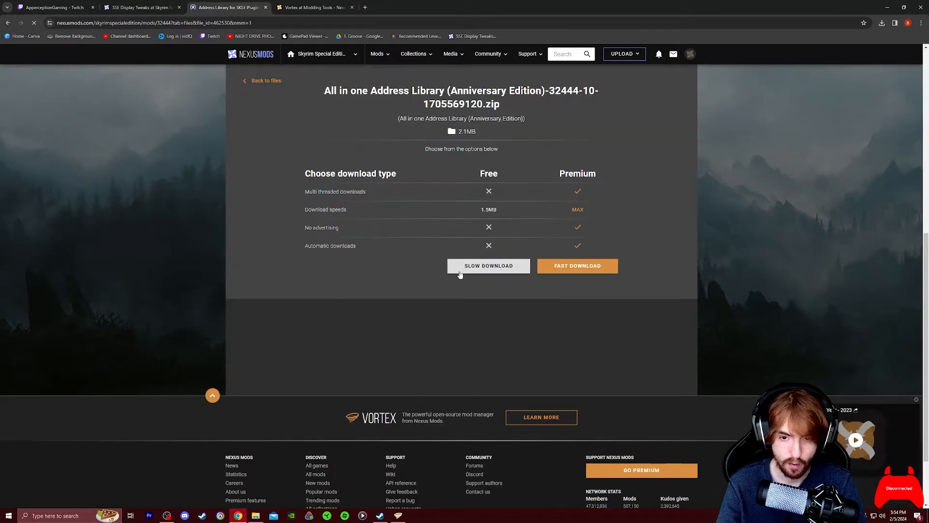
left_click(485, 269)
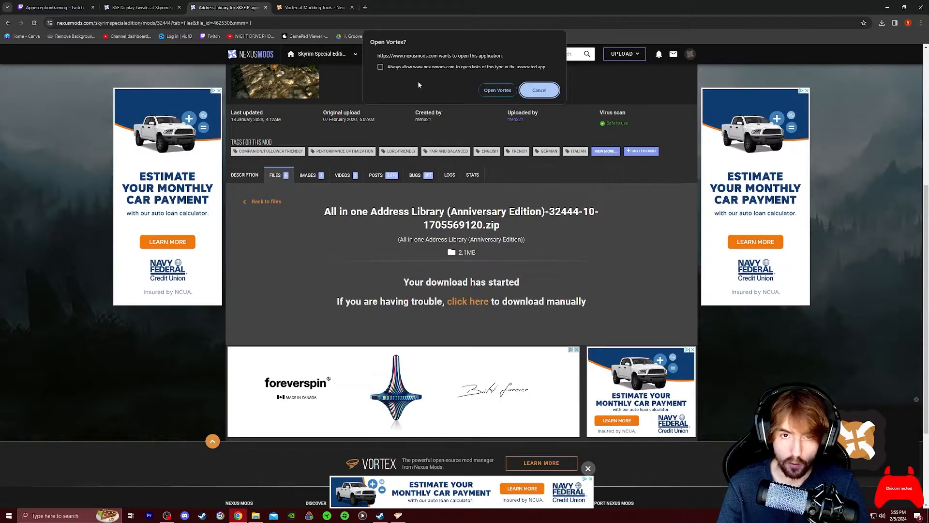
left_click(497, 91)
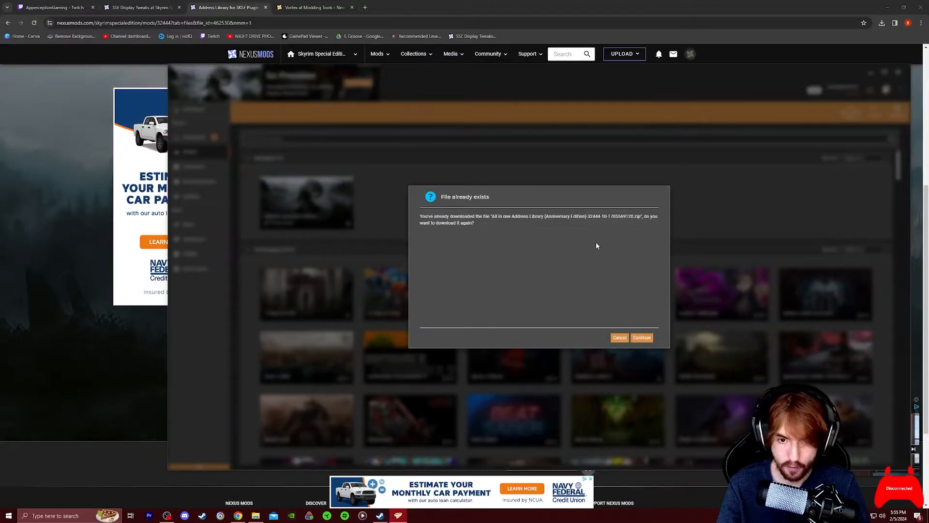
left_click(620, 338)
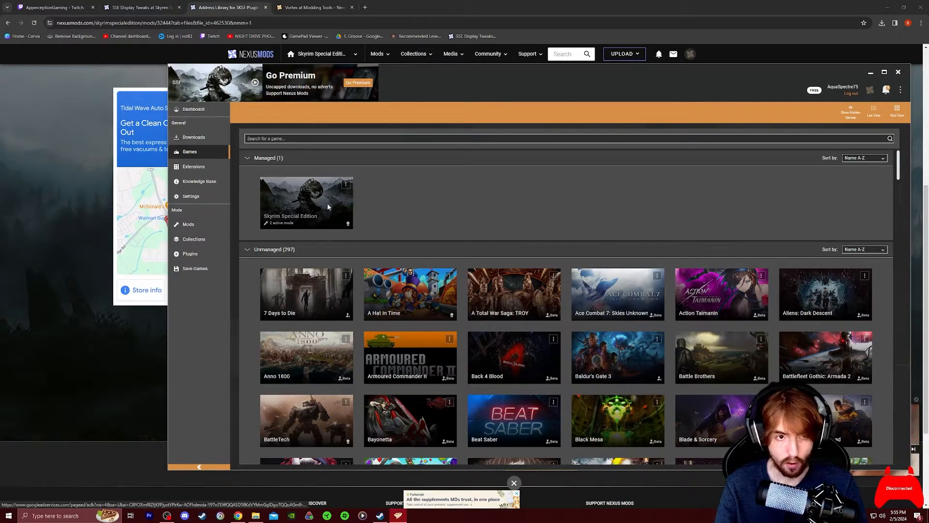
- Try a slow download of the SSE Display Tweaks main file into Vortex, and decline downloading the existing file again
left_click(41, 225)
scroll(321, 269, "up", 5)
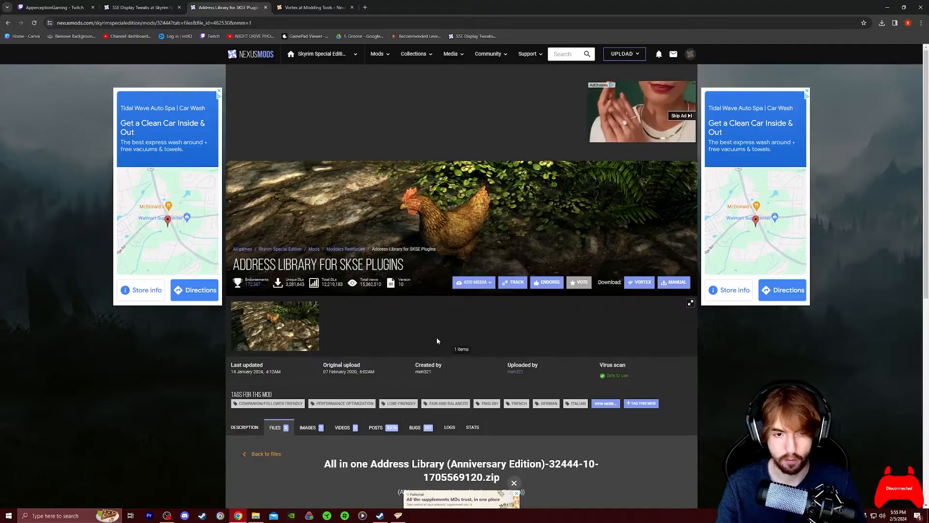
left_click(130, 8)
scroll(422, 238, "down", 4)
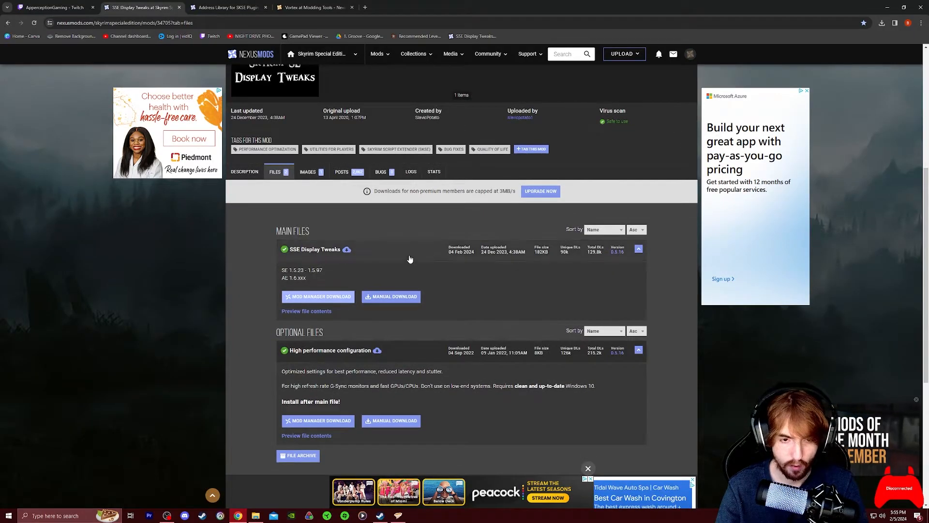
left_click(338, 297)
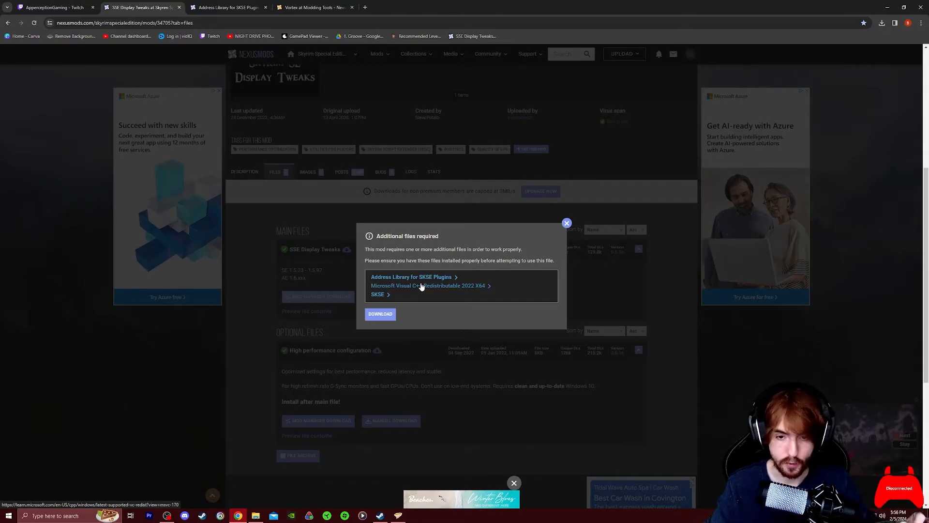
left_click(385, 317)
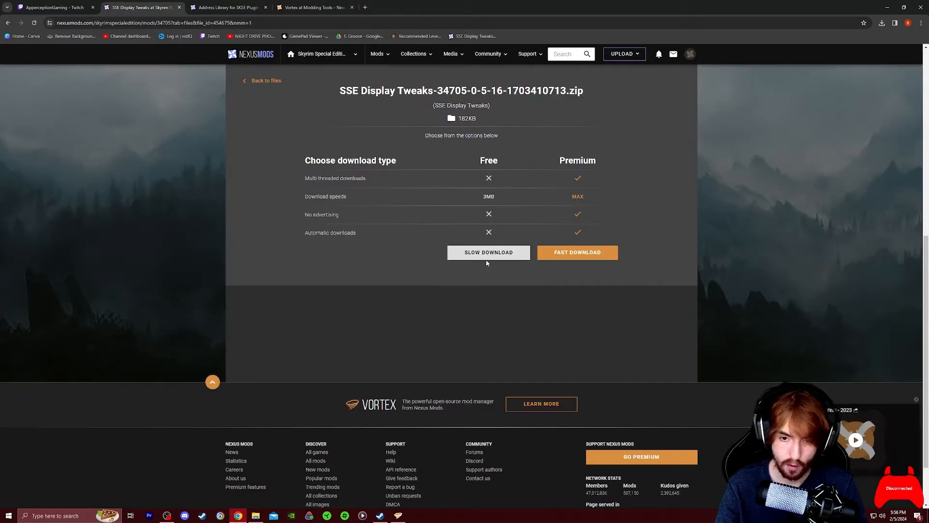
left_click(489, 254)
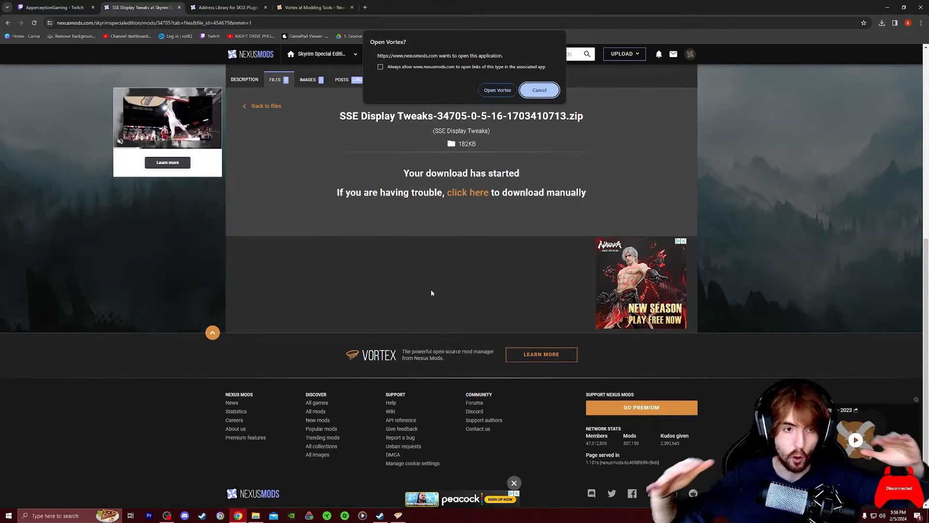
left_click(497, 89)
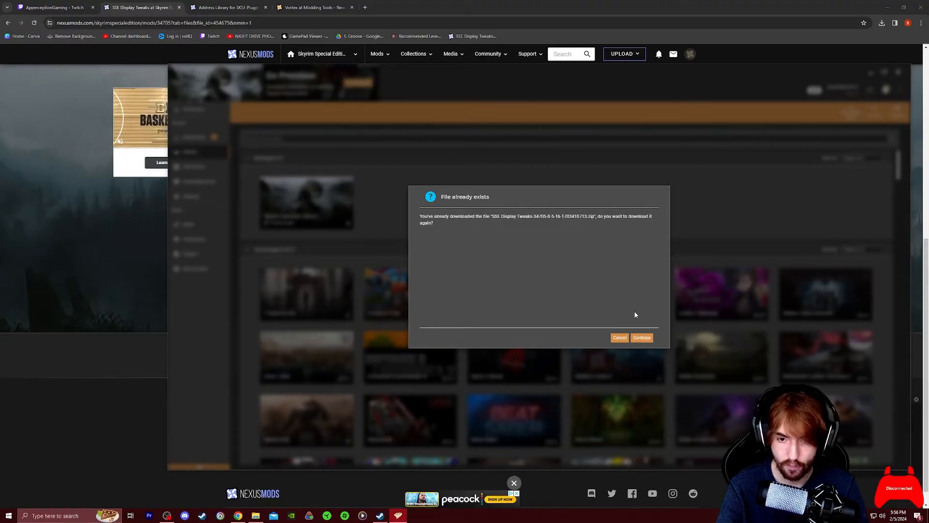
left_click(620, 338)
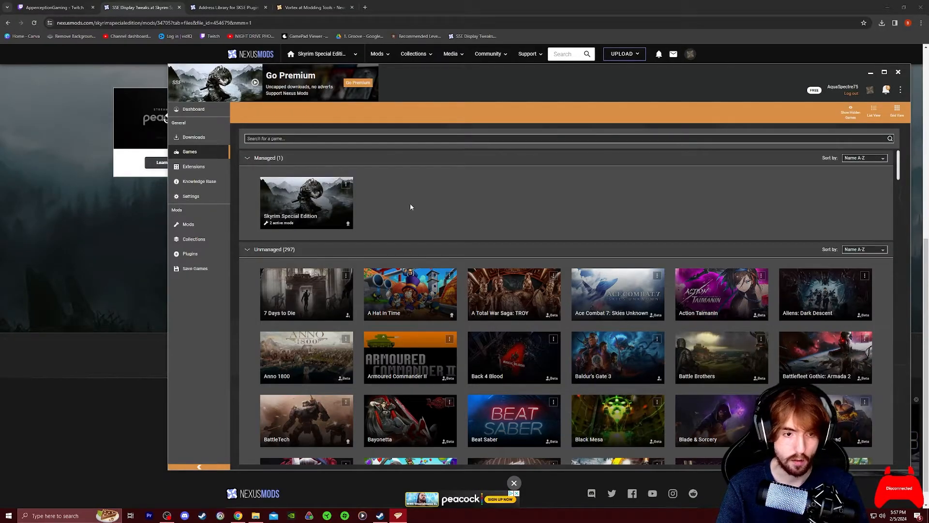
- Show the installed mods in Vortex, then close the three Nexus Mods tabs and clear Chrome and Vortex off the desktop
left_click(193, 226)
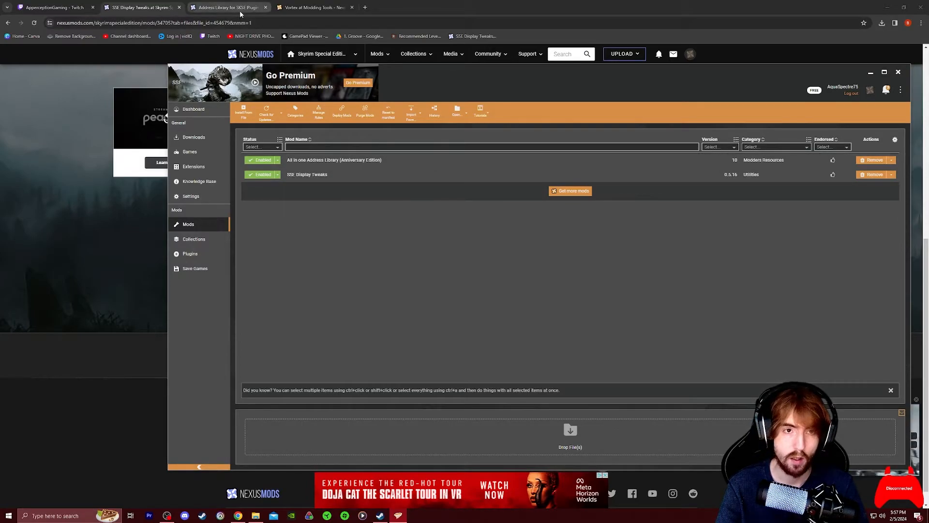
left_click(256, 8)
left_click(266, 8)
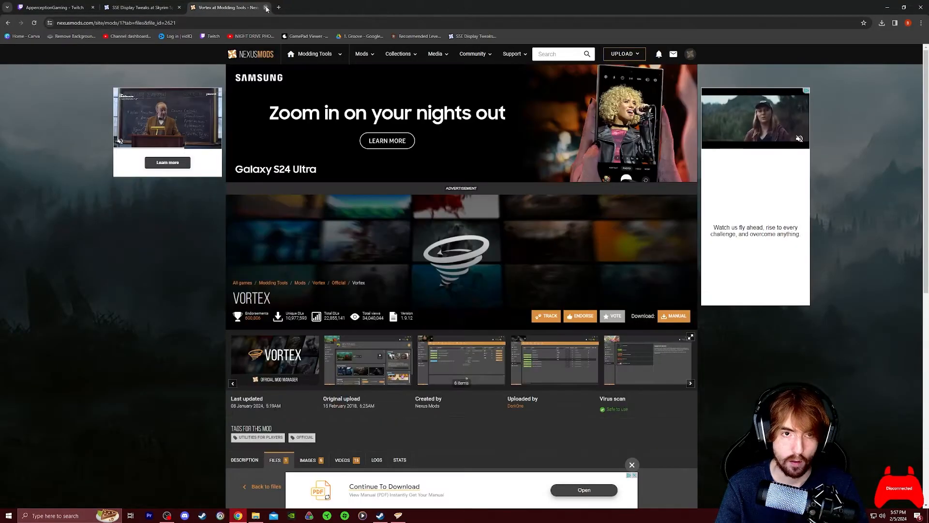
left_click(265, 8)
left_click(76, 4)
left_click(133, 7)
left_click(179, 8)
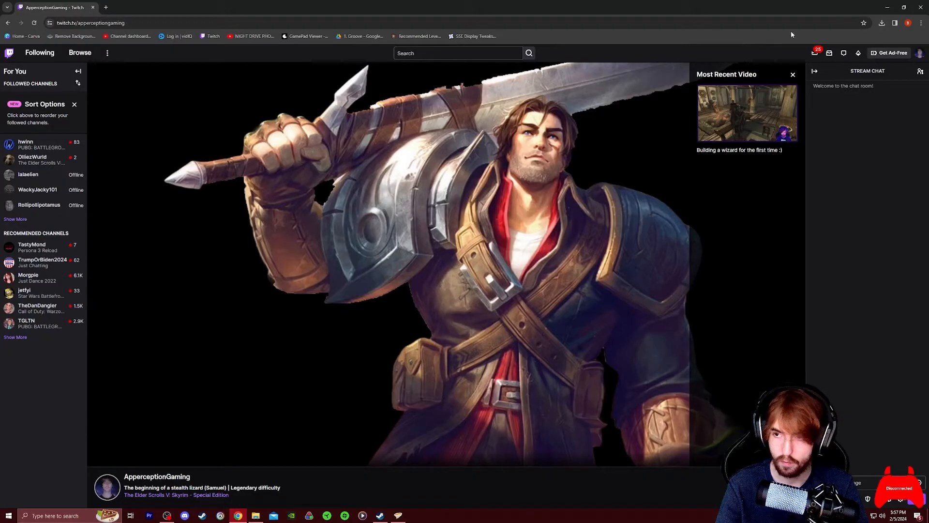
left_click(888, 7)
left_click(871, 73)
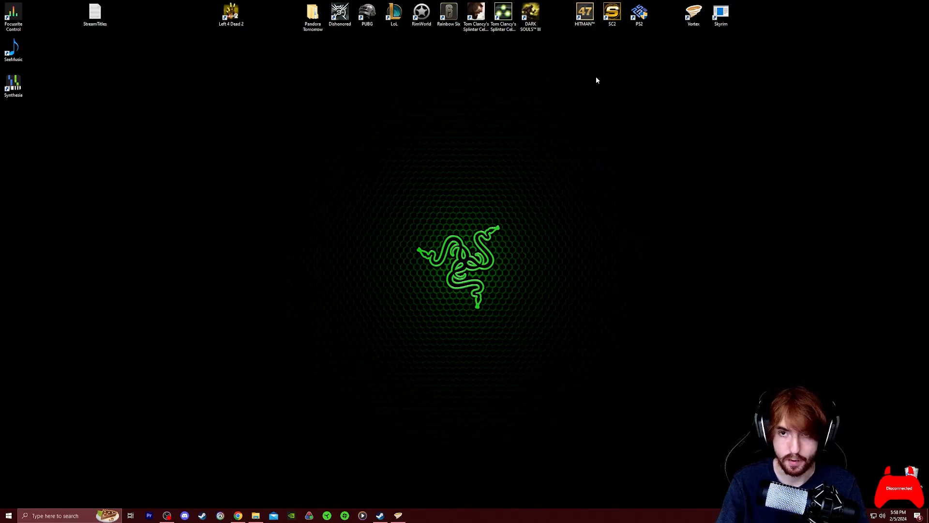
left_click(398, 516)
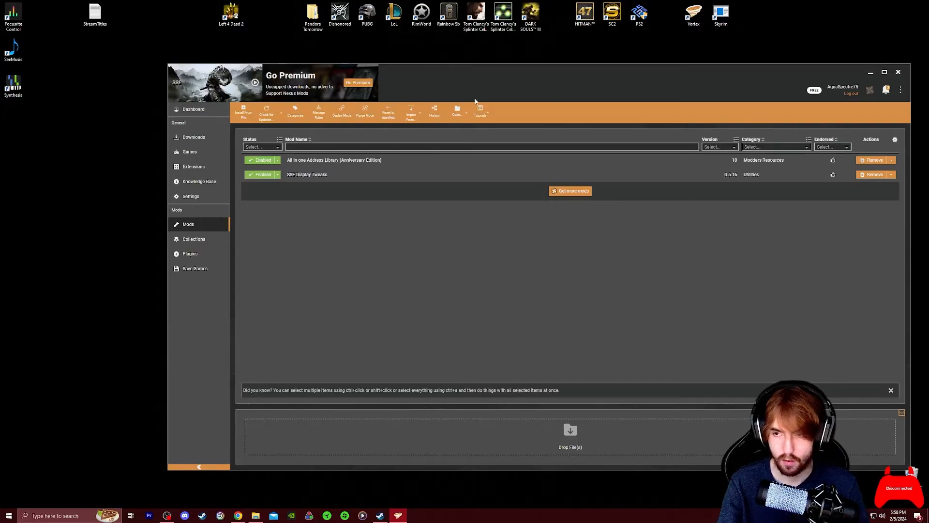
left_click(871, 73)
- Create a shortcut to skse64_loader in the Skyrim Special Edition folder and place it on the desktop
left_click(255, 516)
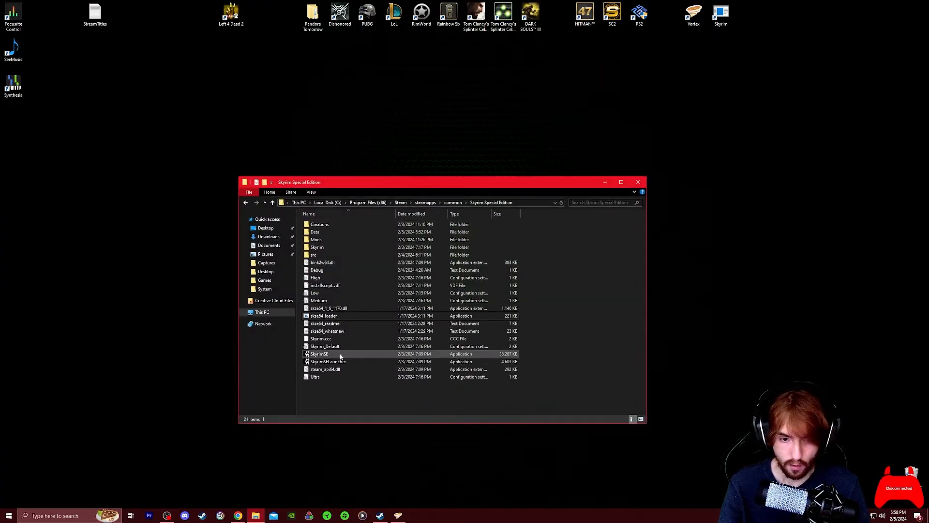
left_click(338, 316)
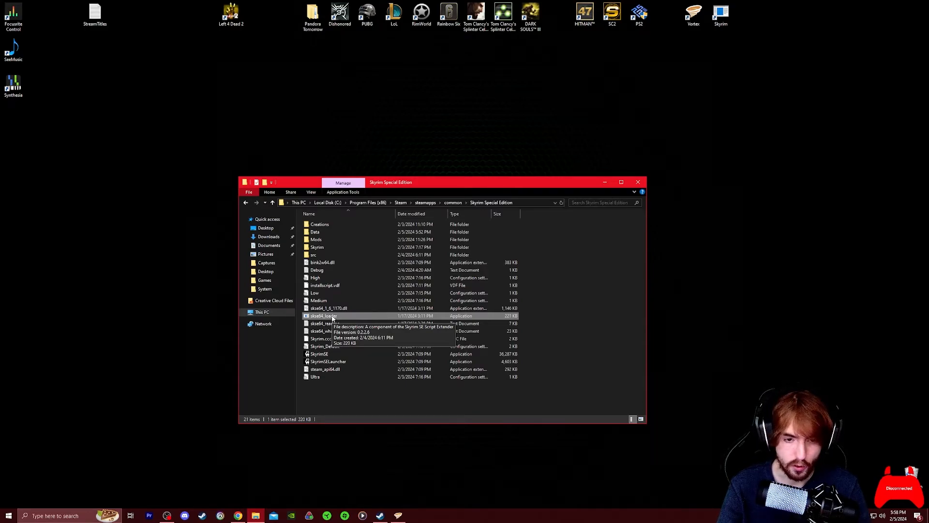
right_click(332, 318)
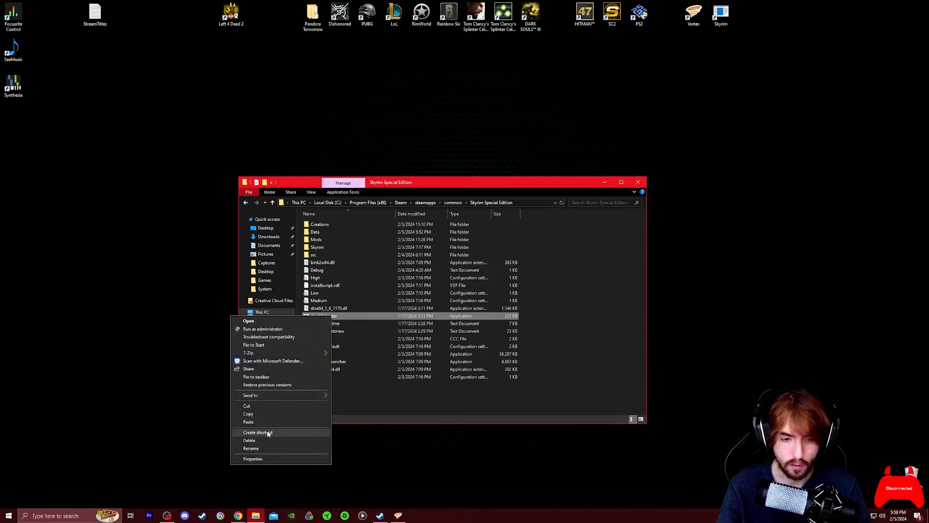
left_click(268, 433)
left_click_drag(334, 316, 709, 193)
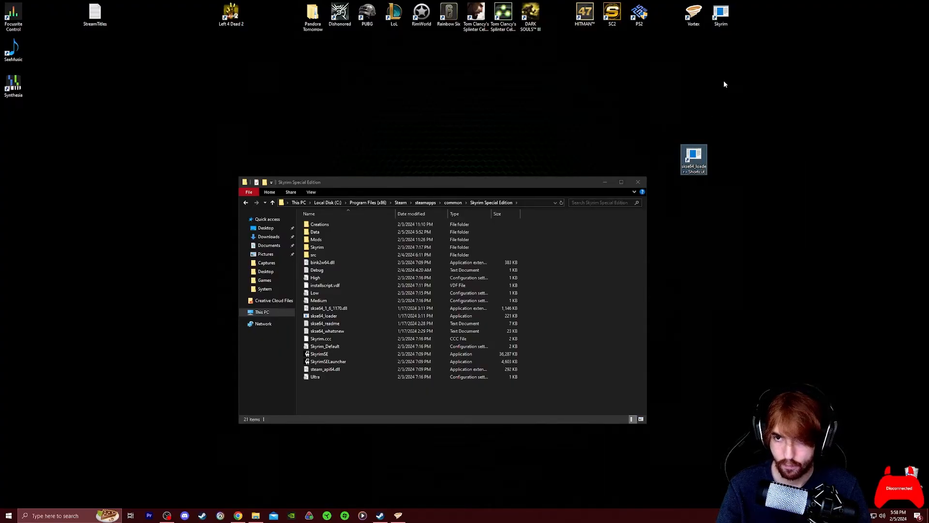
- Try to rename the new loader shortcut to Skyrim, decline the duplicate name, delete the shortcut and minimize the folder window
right_click(698, 167)
left_click(641, 300)
type("skyrim")
key("Return")
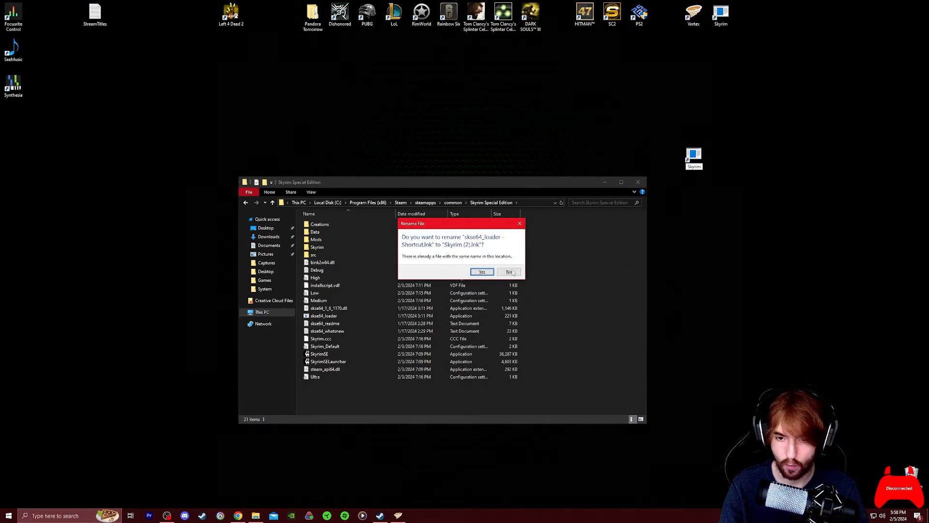
left_click(510, 272)
left_click(776, 142)
key("Delete")
mouse_move(729, 15)
left_mouse_down()
mouse_move(784, 123)
mouse_move(736, 180)
mouse_move(761, 39)
mouse_move(758, 29)
mouse_move(716, 26)
left_mouse_up()
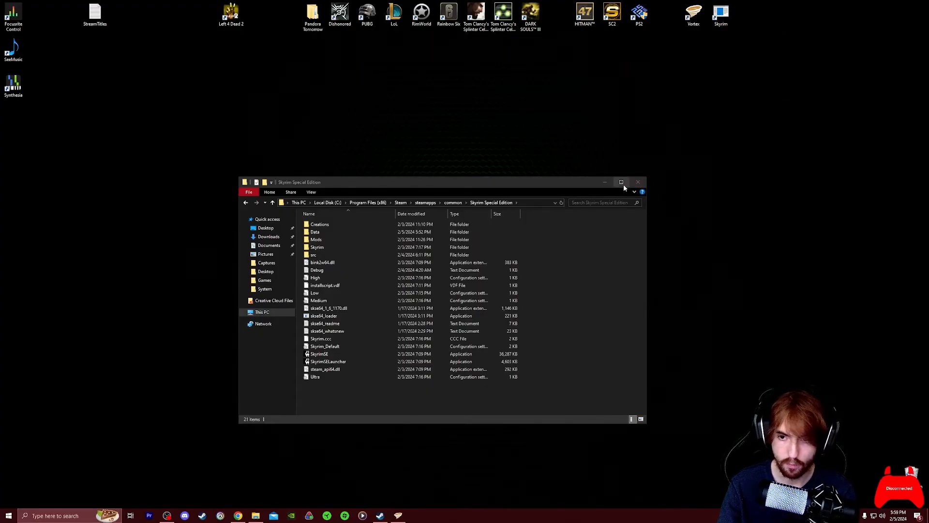
left_click(606, 180)
left_click(606, 182)
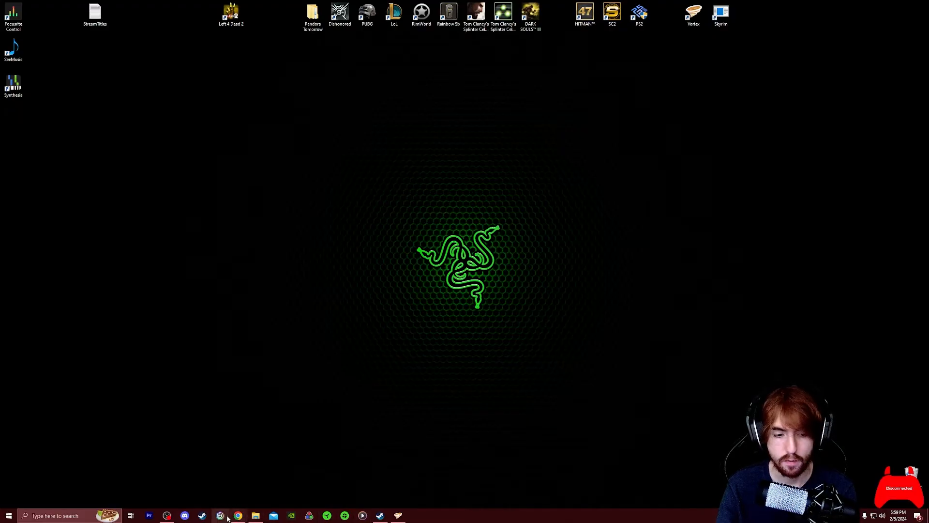
- Switch to Steam and start adding a non-Steam game to the library
left_click(380, 516)
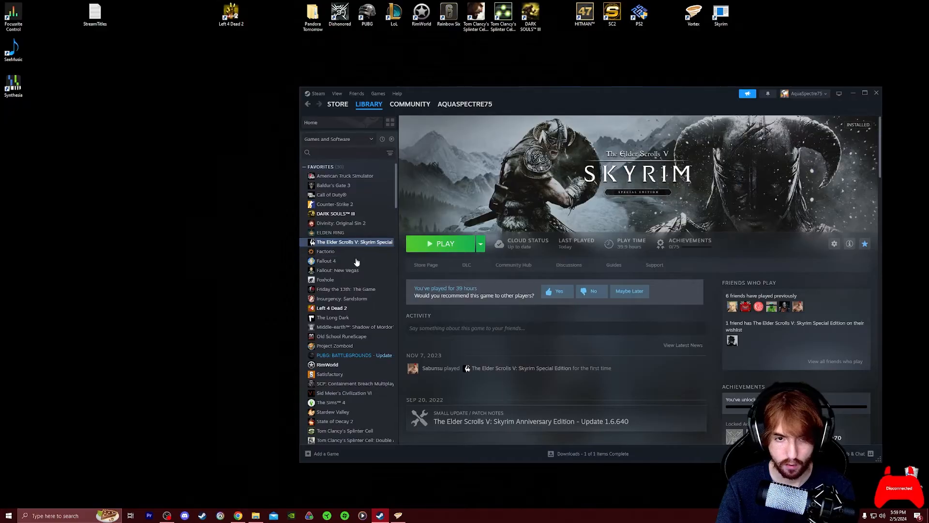
scroll(371, 316, "down", 3)
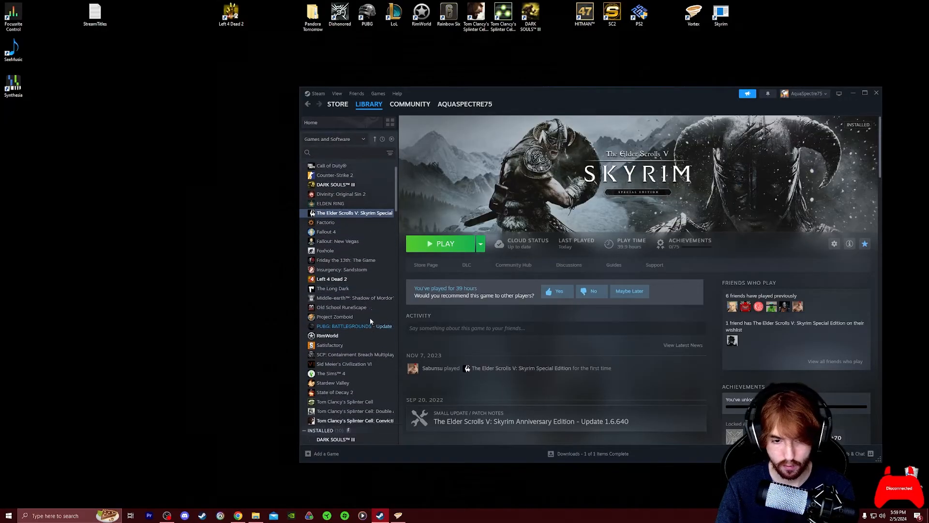
scroll(355, 357, "up", 3)
left_click(327, 453)
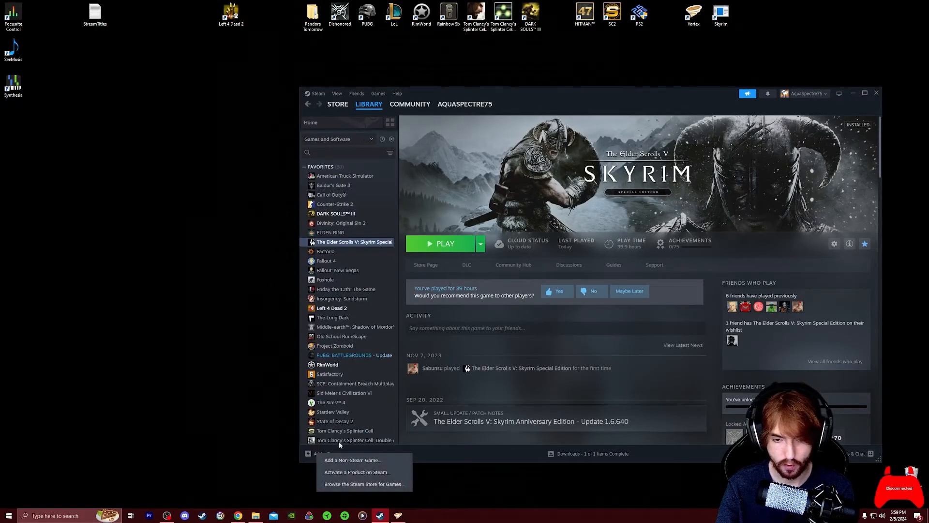
left_click(359, 461)
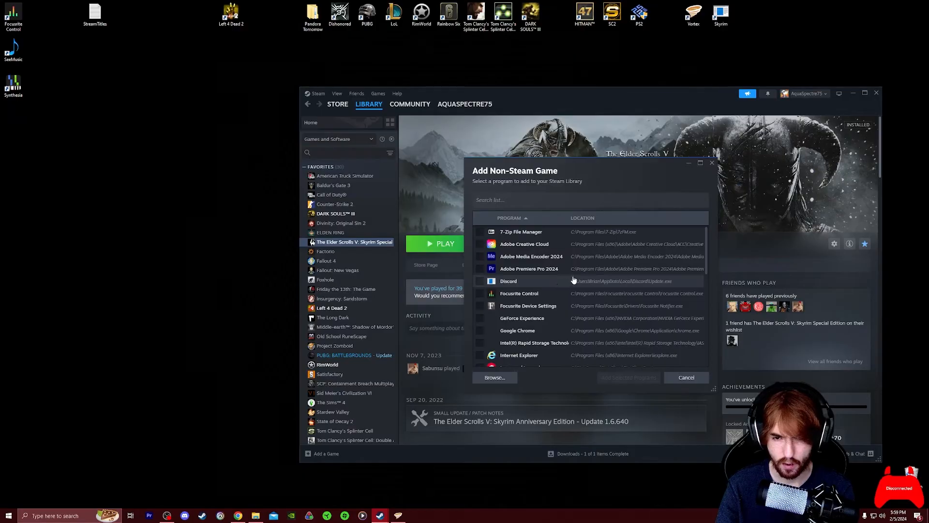
- Browse for a program to add, opening the Skyrim Special Edition folder inside Steam's steamapps and common folders
left_click(495, 377)
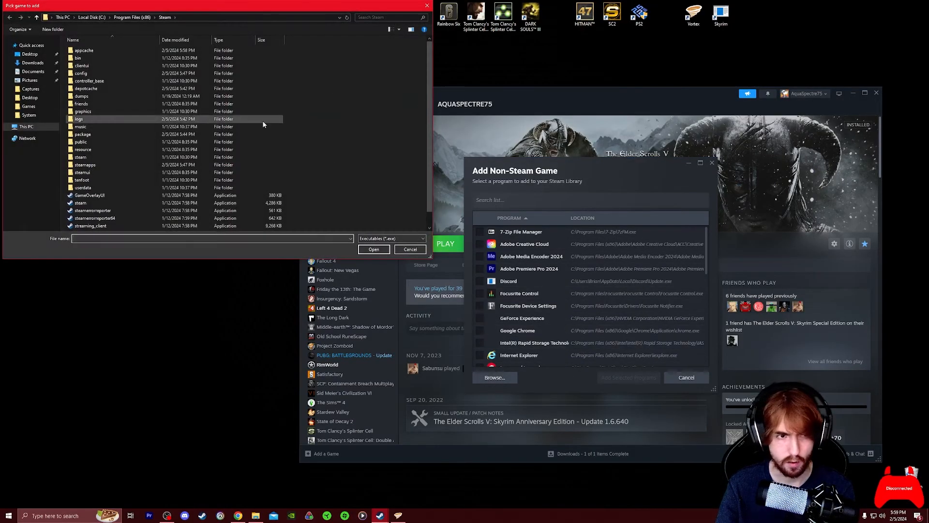
double_click(101, 165)
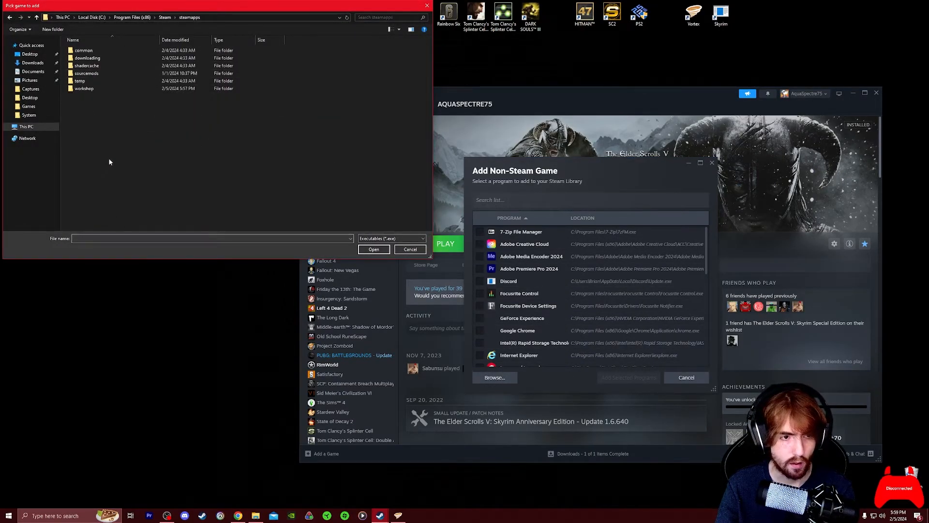
double_click(89, 52)
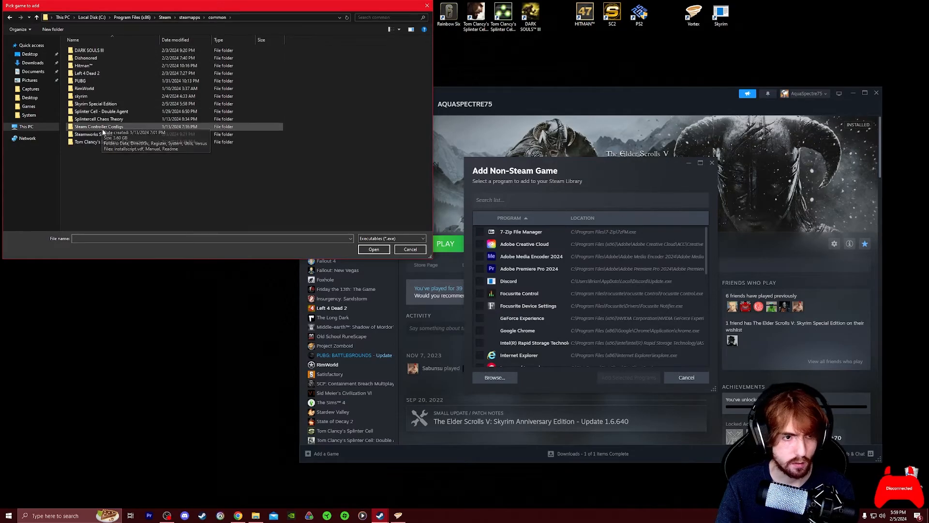
double_click(110, 104)
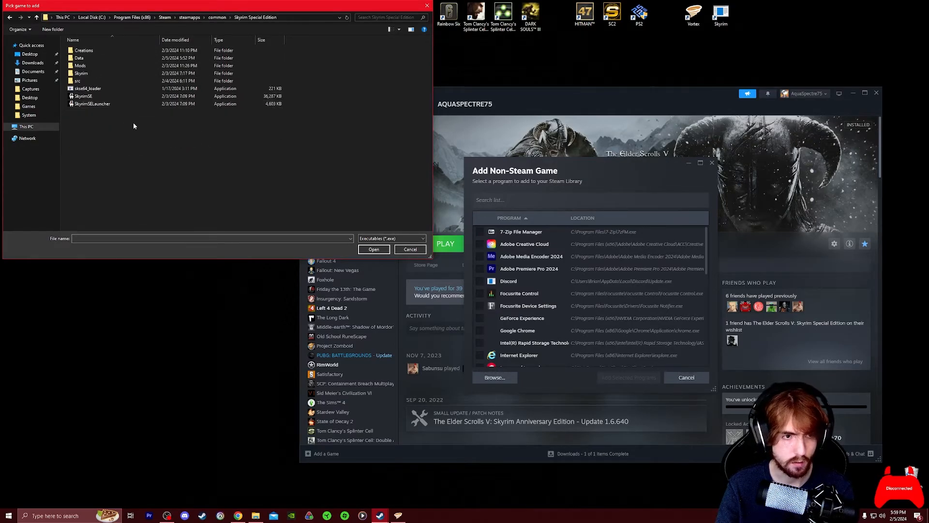
left_click_drag(160, 6, 365, 97)
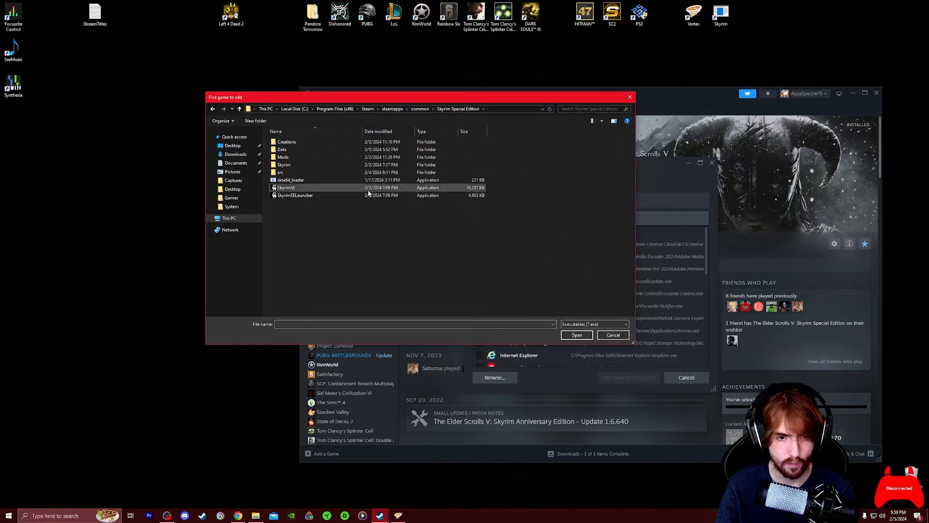
- Choose skse64_loader as the program and add the Skyrim entry from the program list to the Steam library
left_click(312, 181)
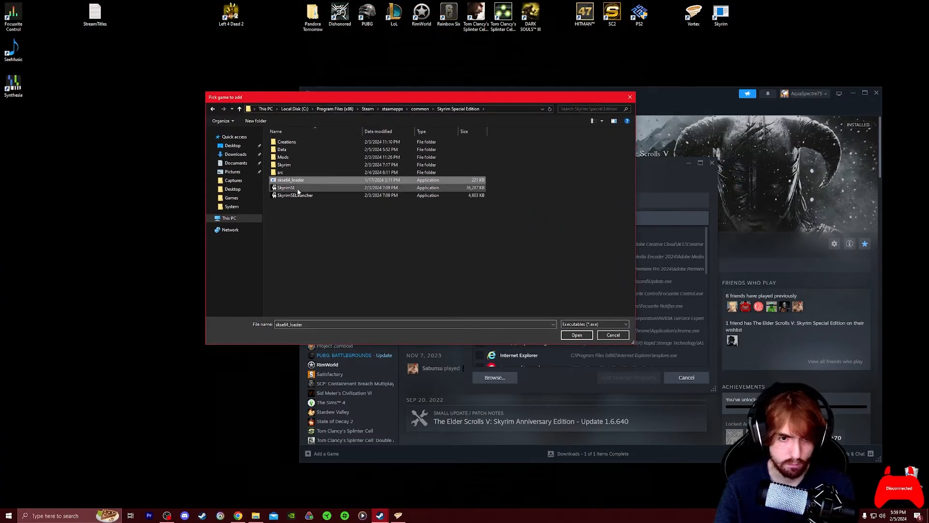
left_click(299, 228)
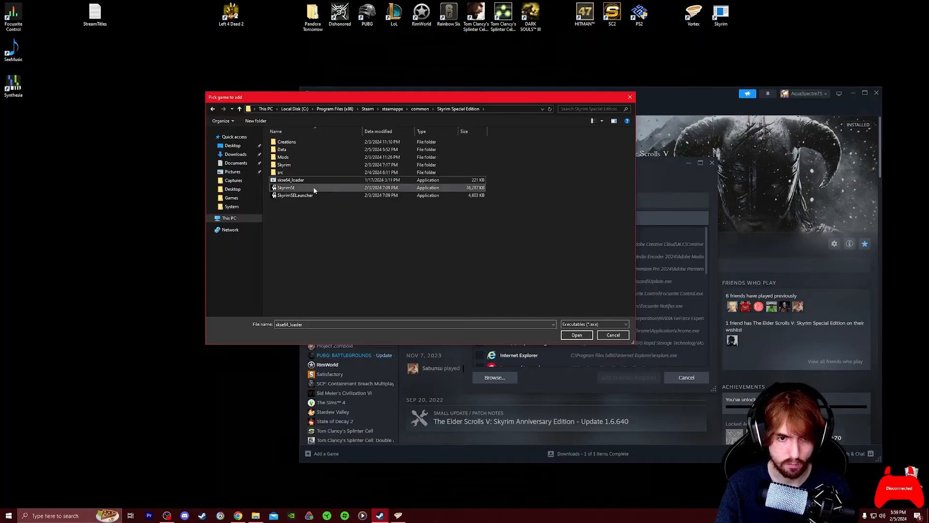
left_click(312, 181)
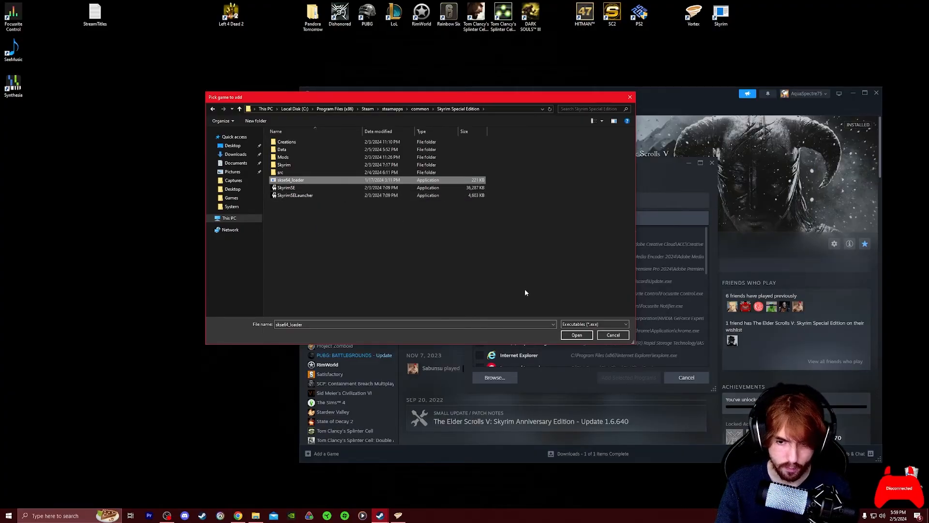
left_click(576, 335)
scroll(638, 350, "down", 5)
left_click(509, 237)
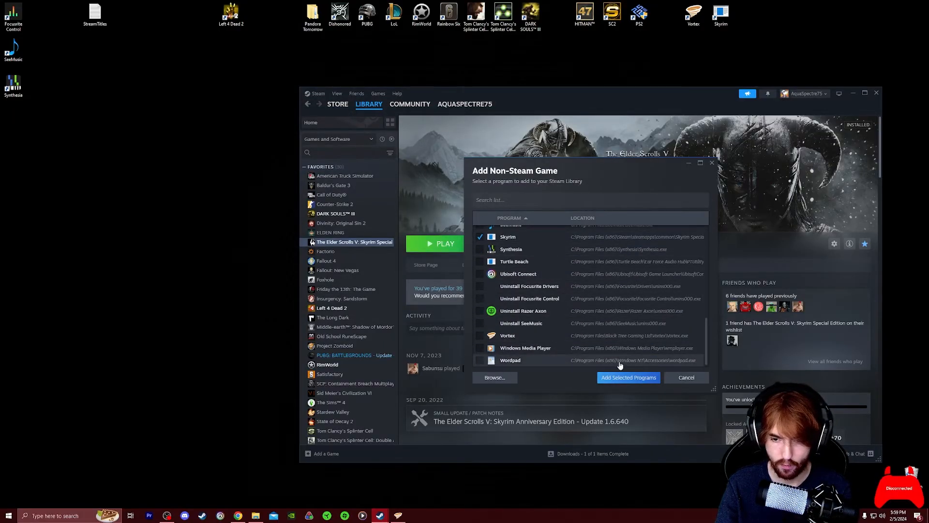
left_click(631, 378)
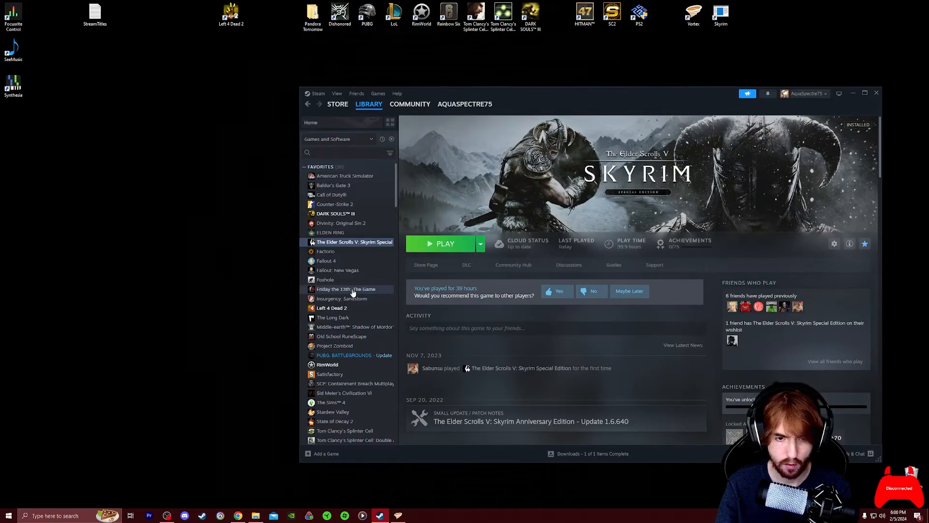
- Find the added Skyrim entry among the installed games in the library and open its page
scroll(347, 314, "down", 5)
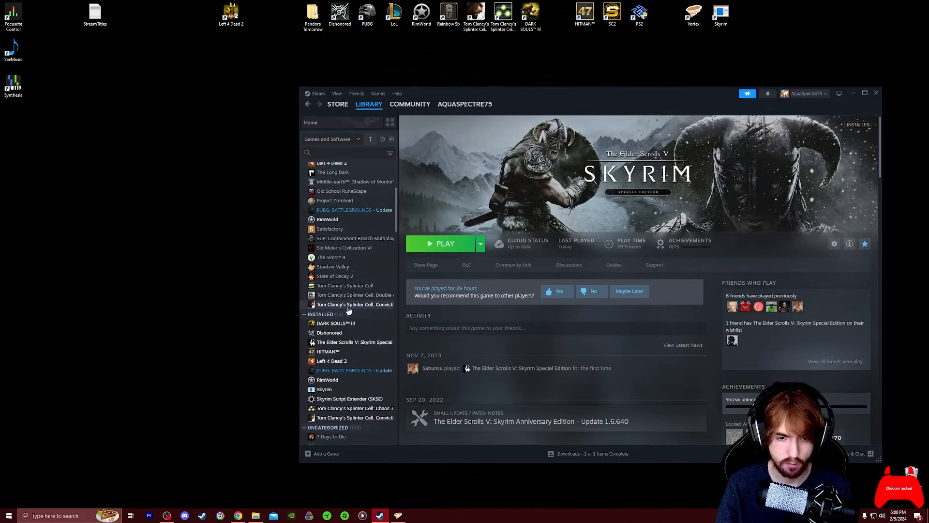
scroll(353, 290, "down", 3)
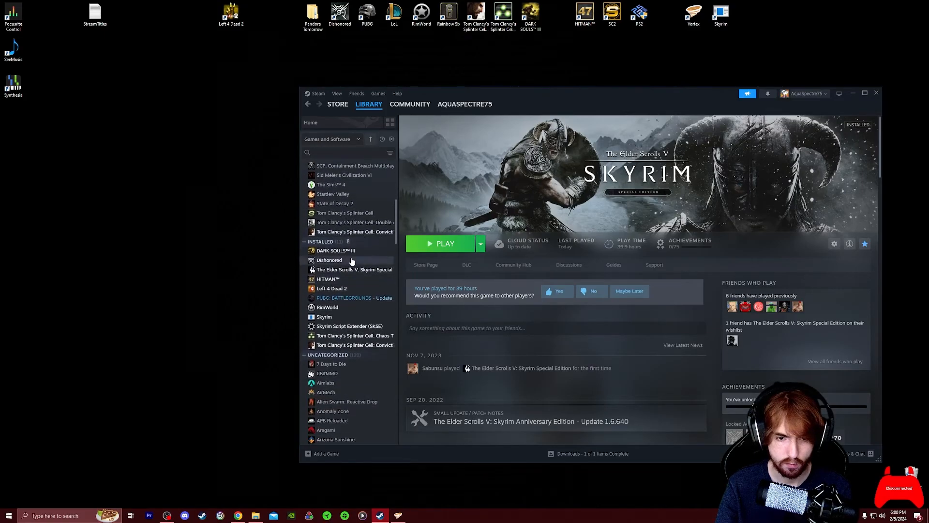
left_click(351, 317)
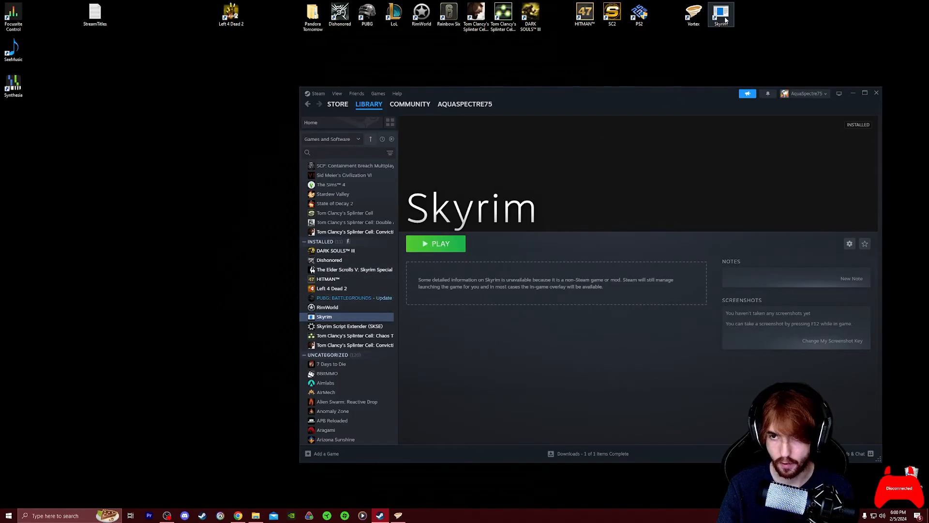
- Minimize Steam, launch Skyrim from its desktop shortcut and continue from the last saved game
left_click(854, 93)
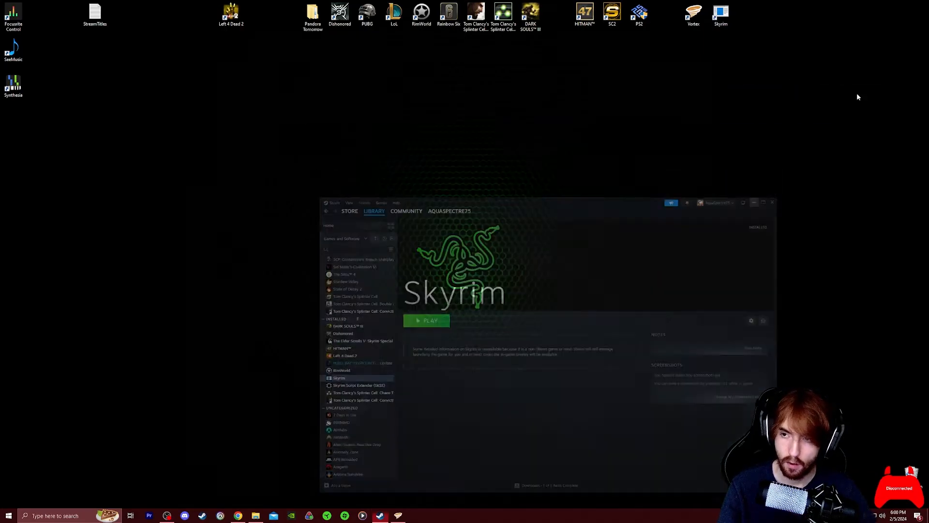
double_click(721, 14)
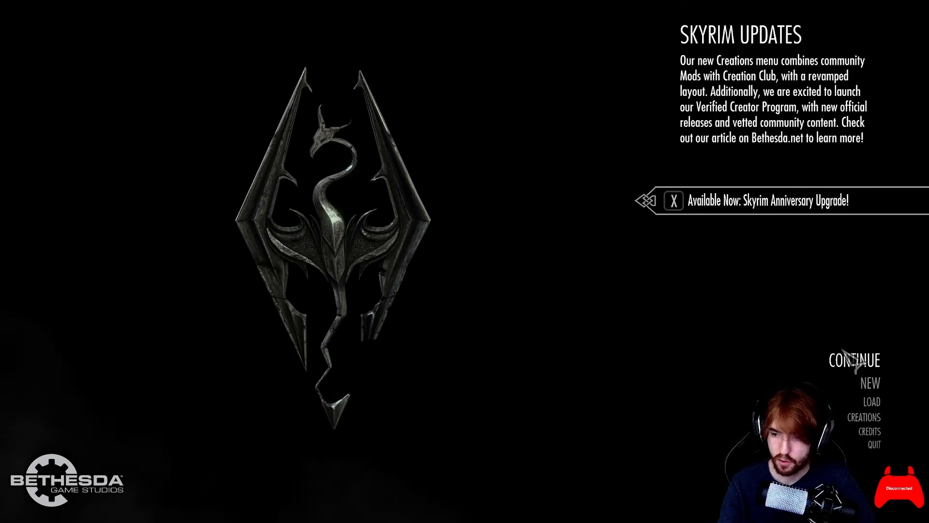
left_click(852, 359)
left_click(661, 477)
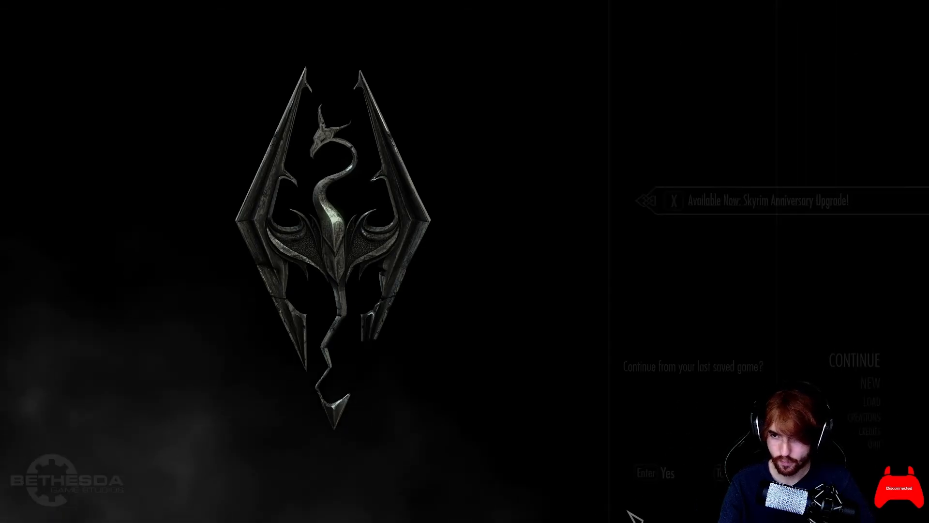